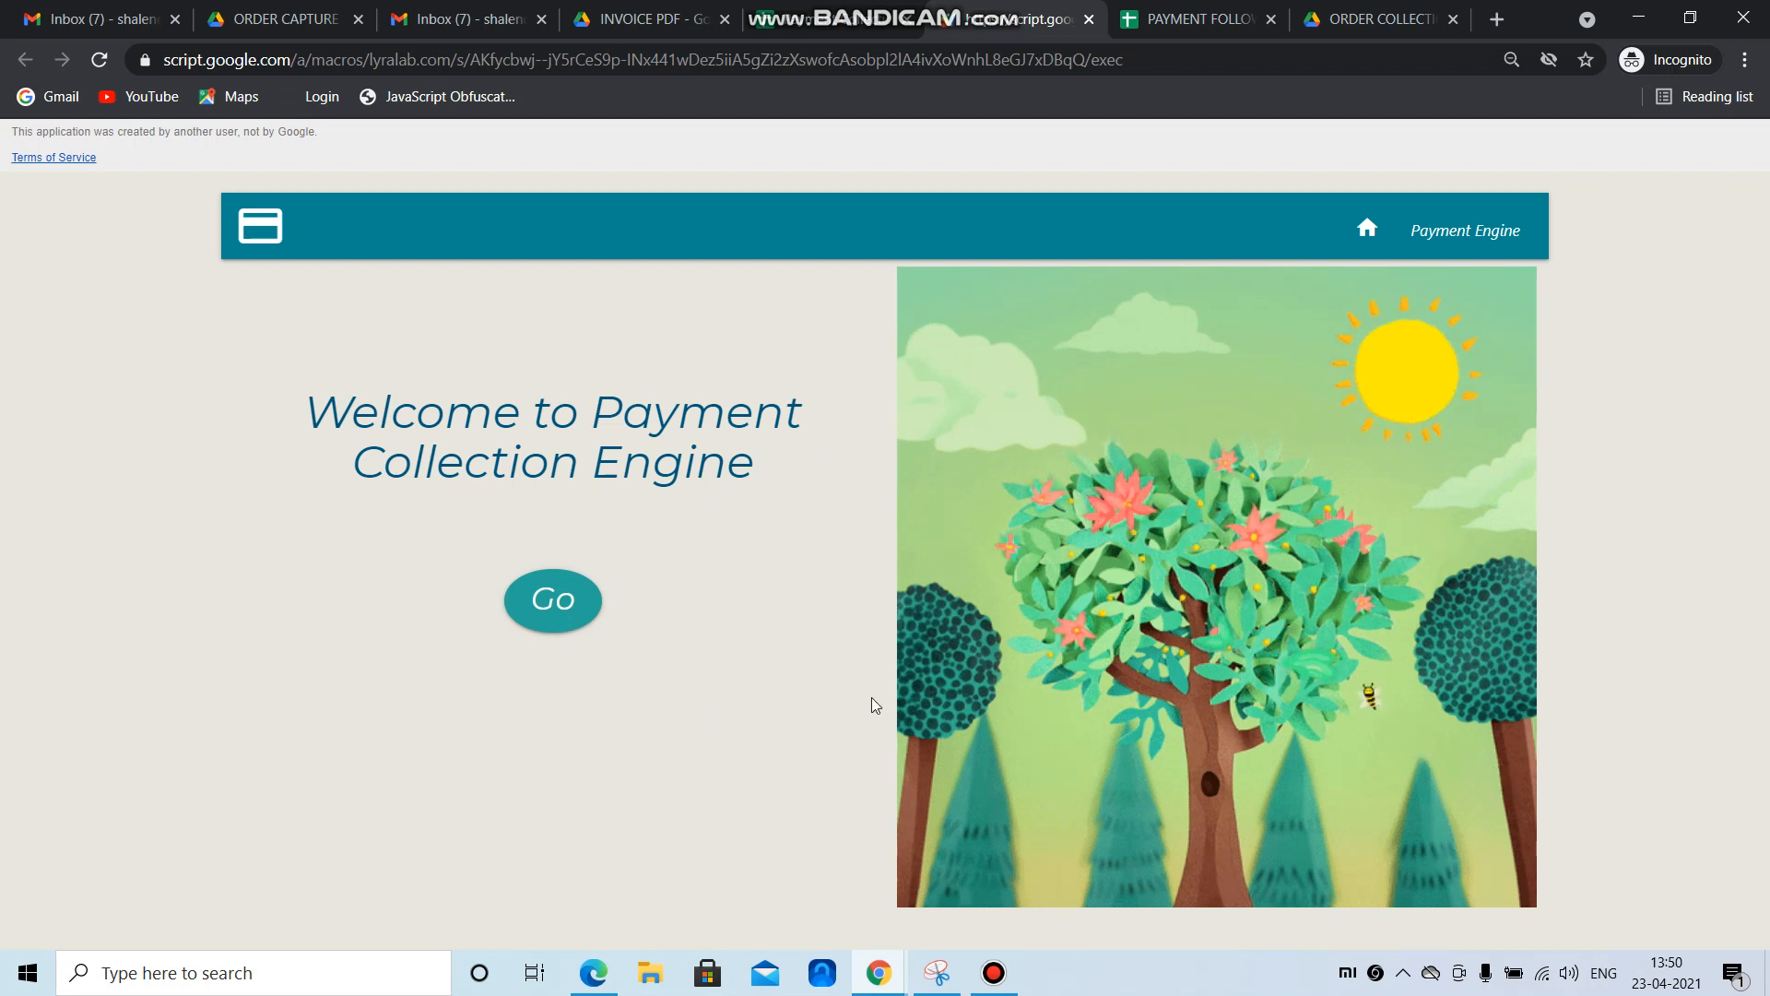
- Open the payment collection form and set the invoice date to Apr 23, 2021 and the location to Coimbatore
click(557, 607)
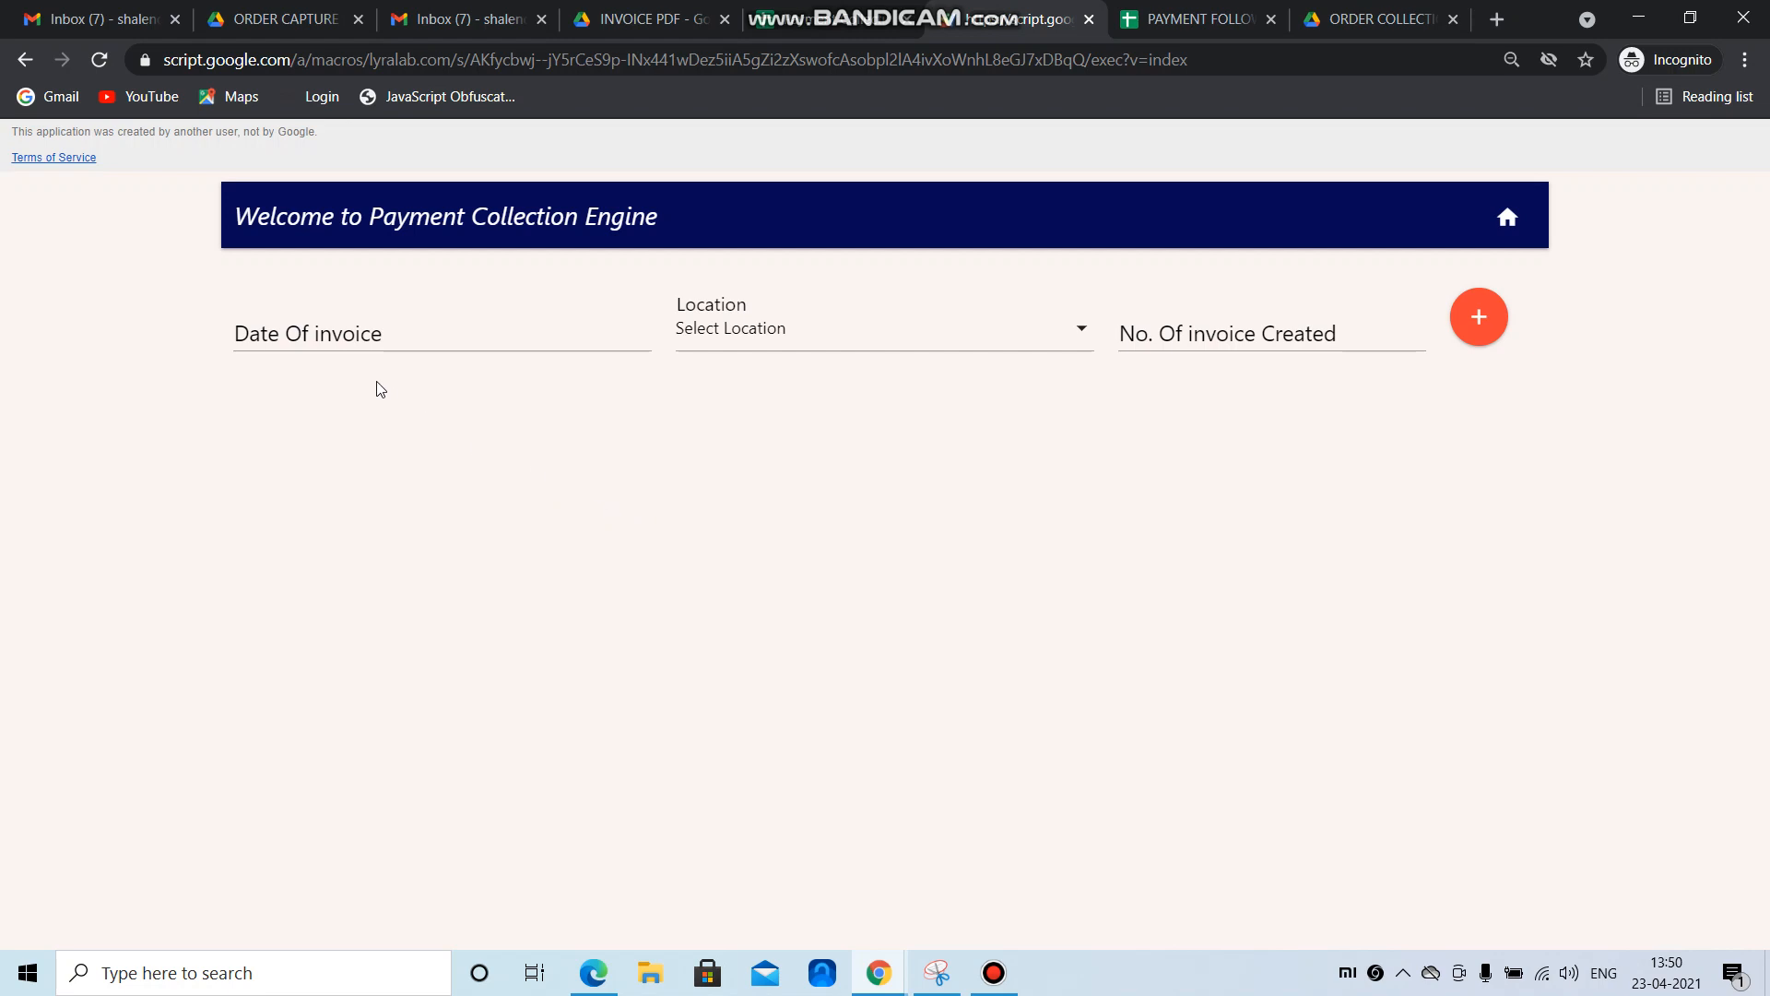
click(363, 338)
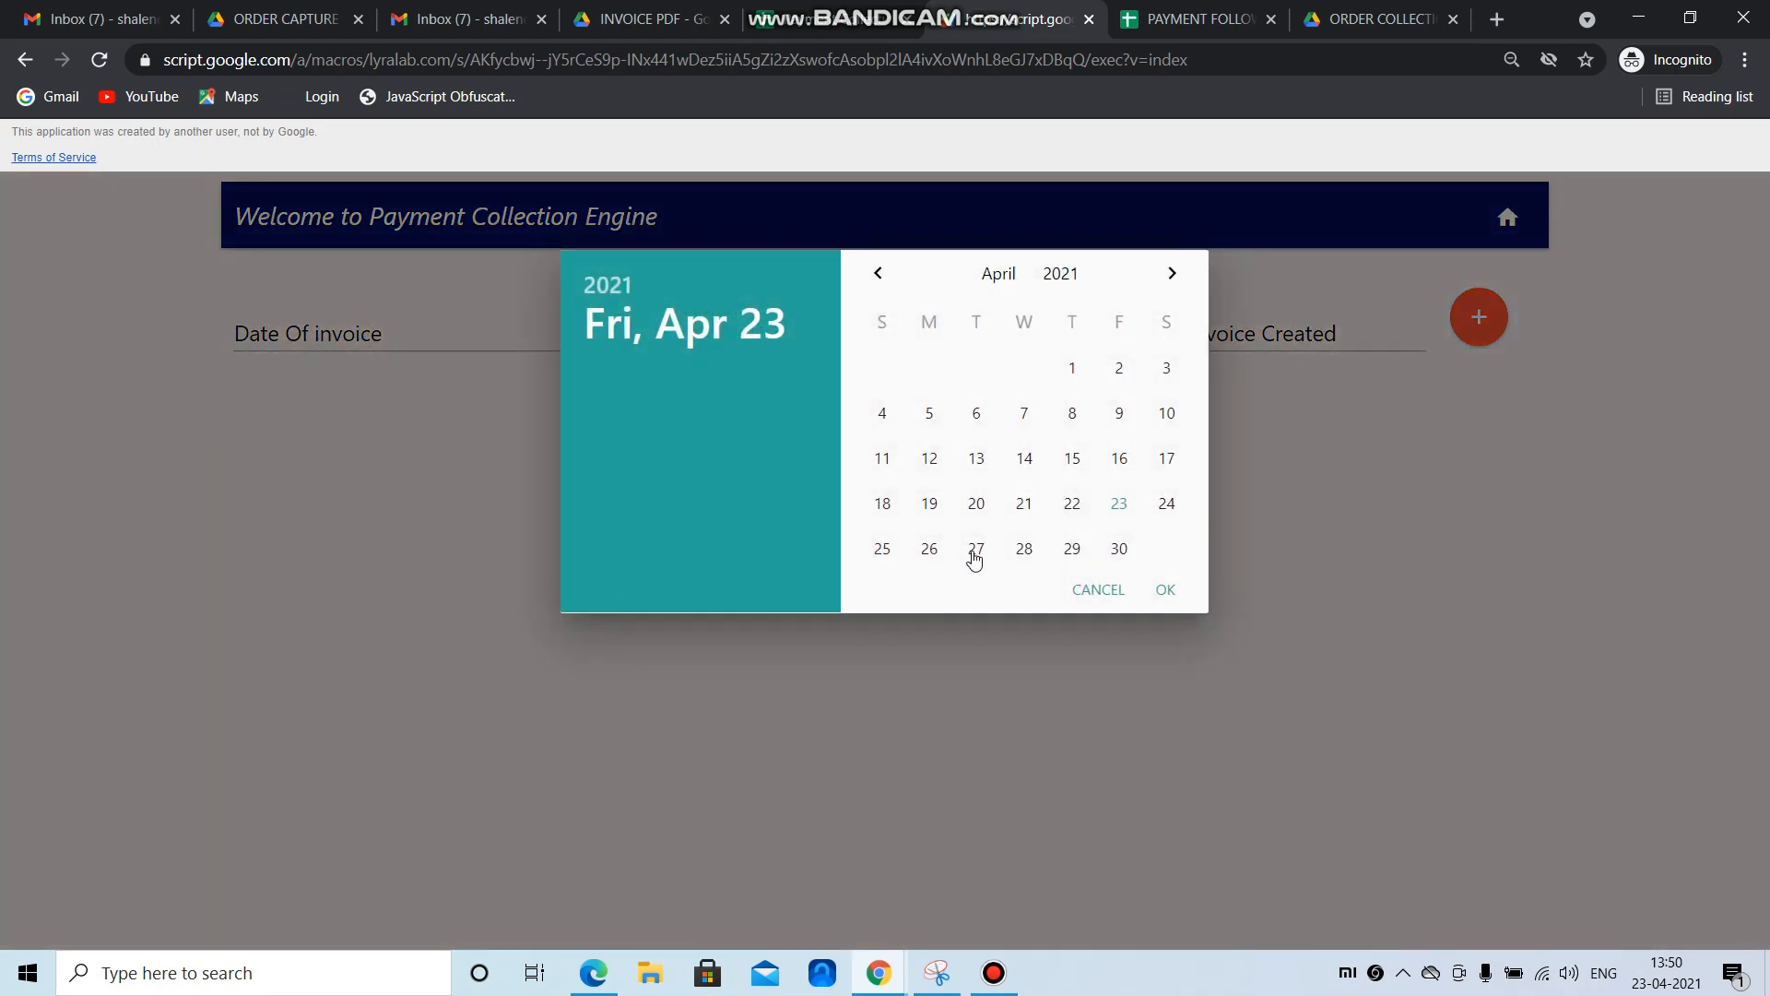
click(1120, 506)
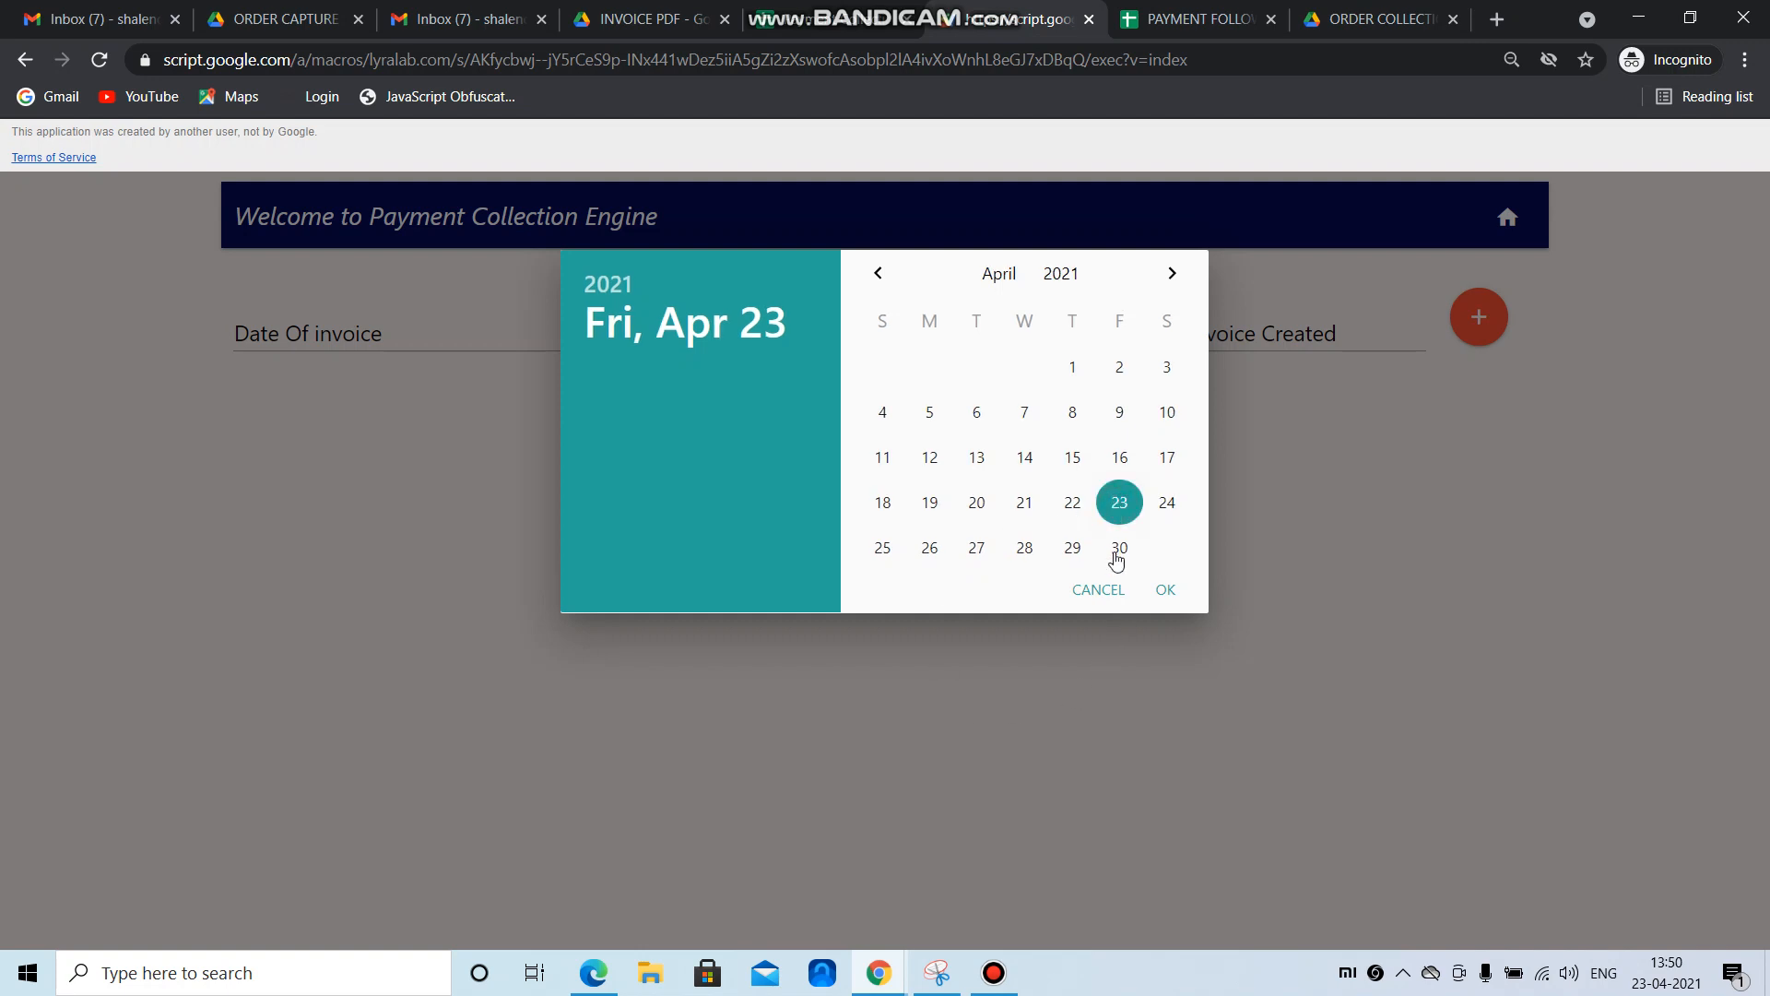
click(1166, 592)
click(860, 337)
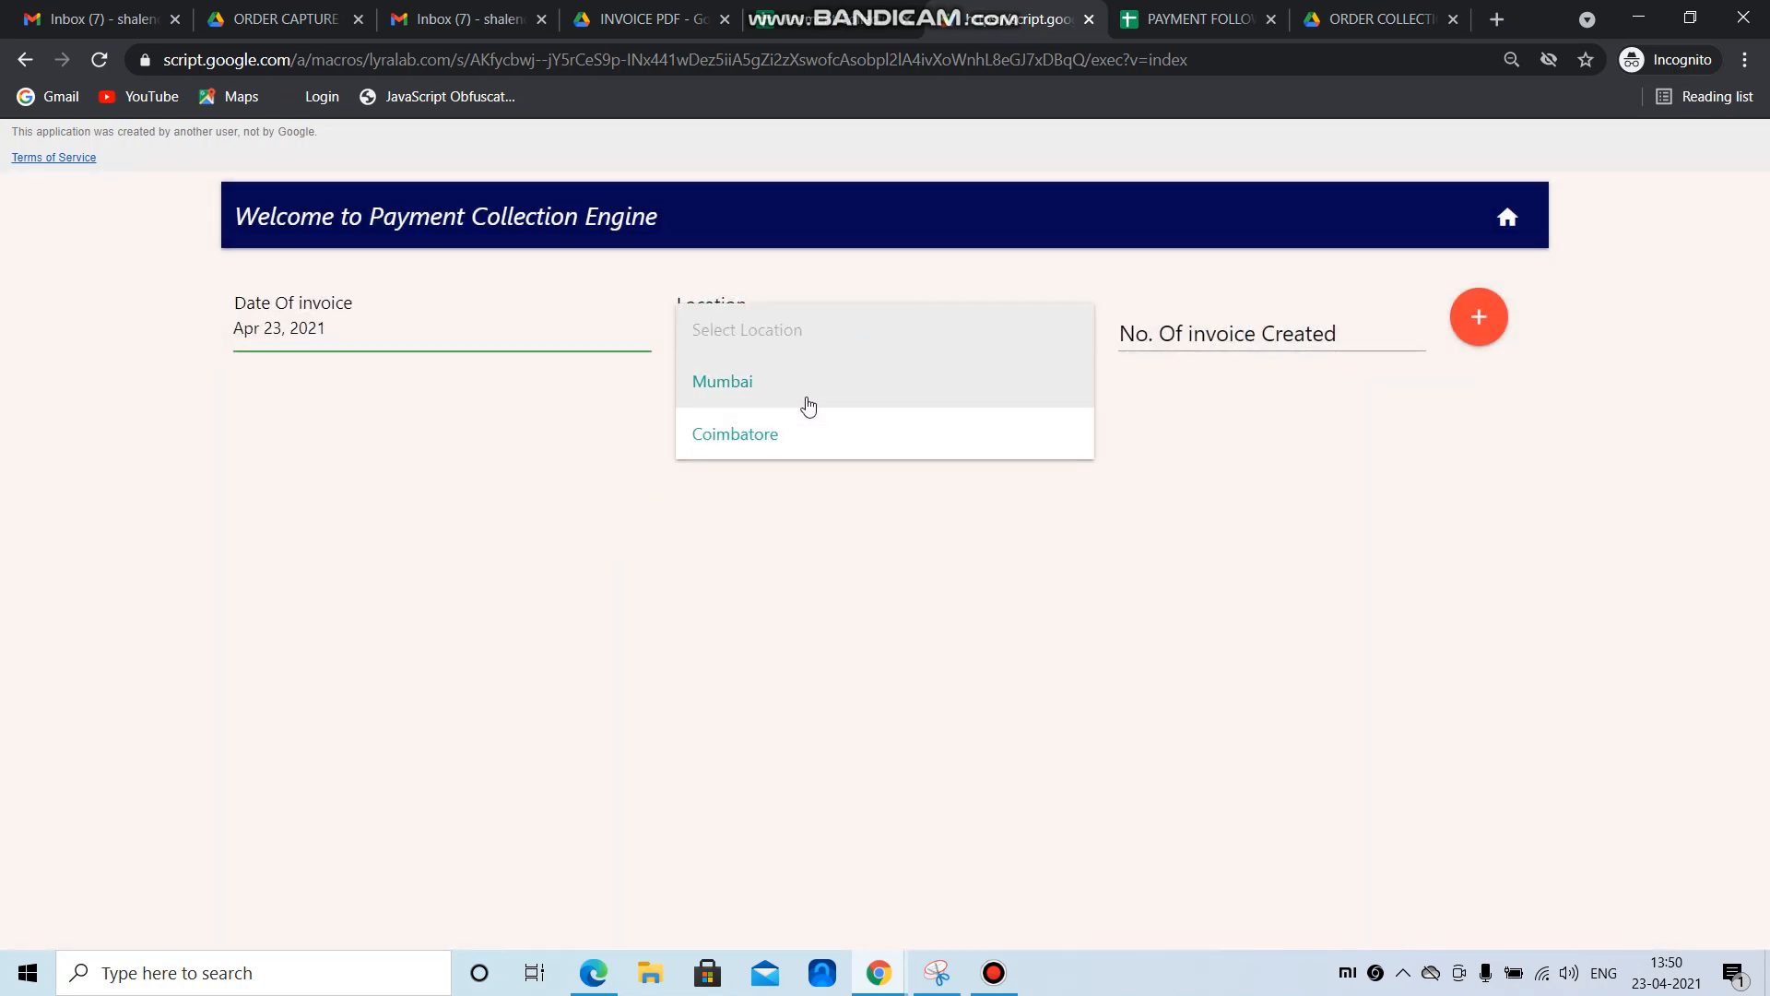
click(765, 440)
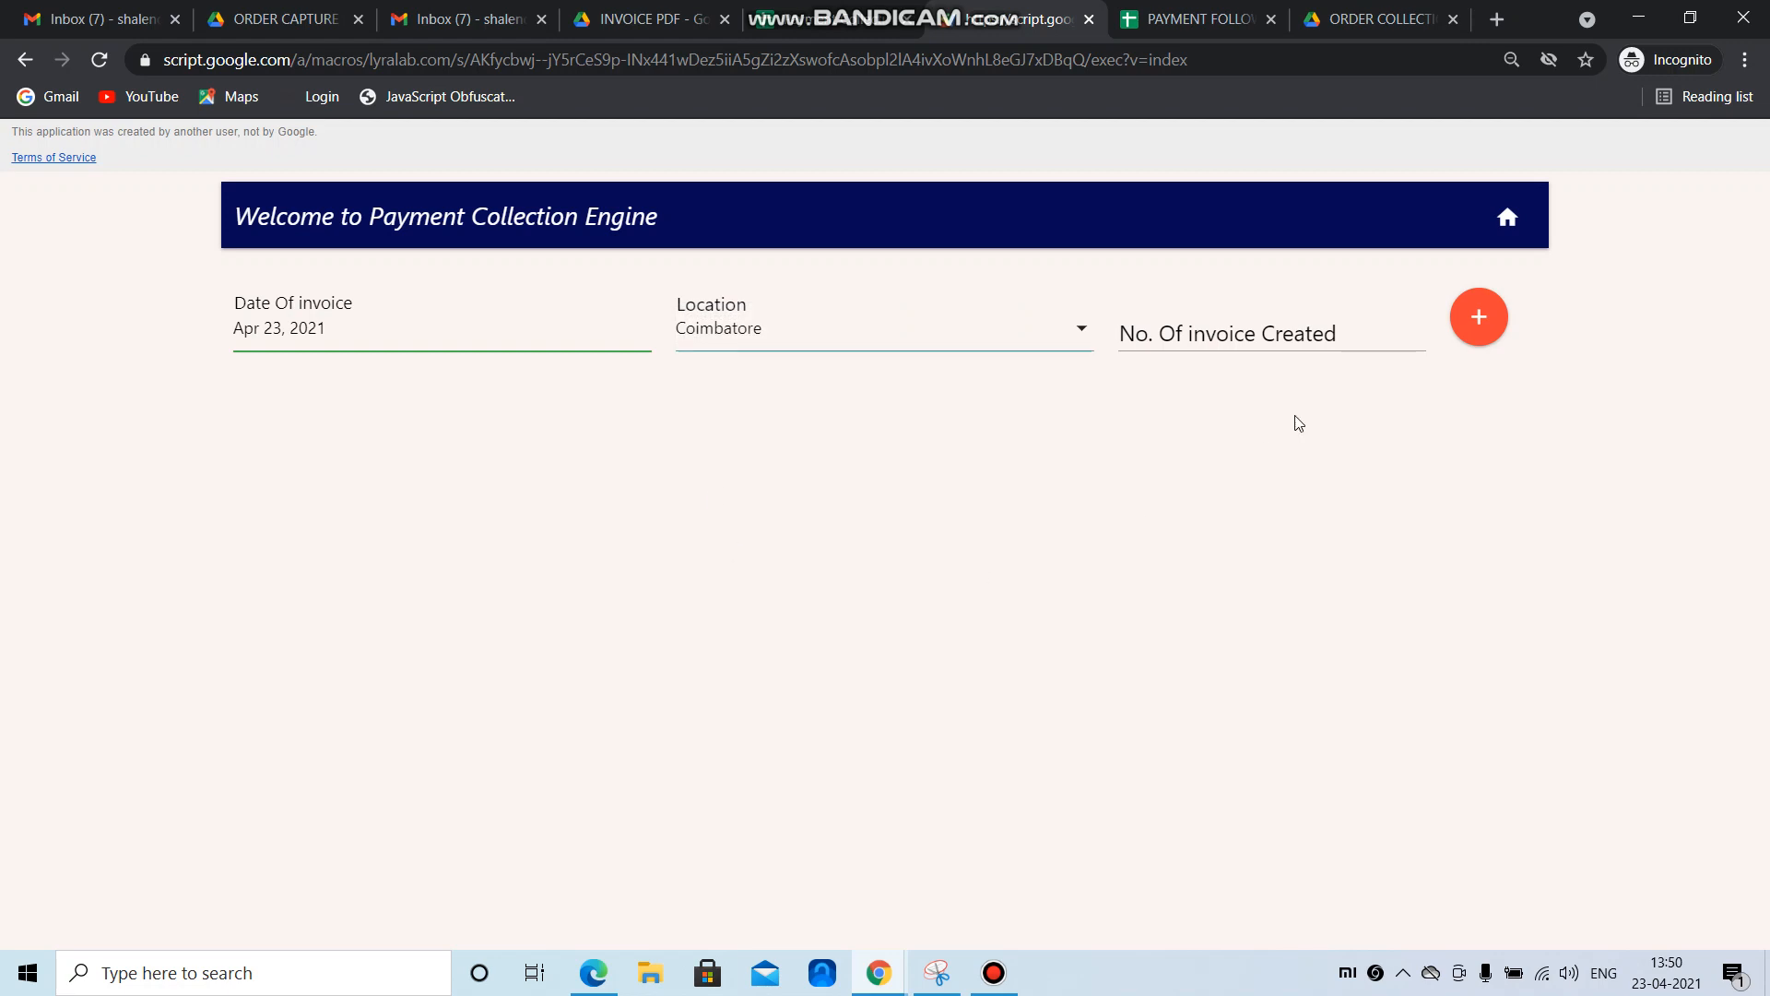
- Enter 2 as the number of invoices created and generate the entry rows
click(1207, 344)
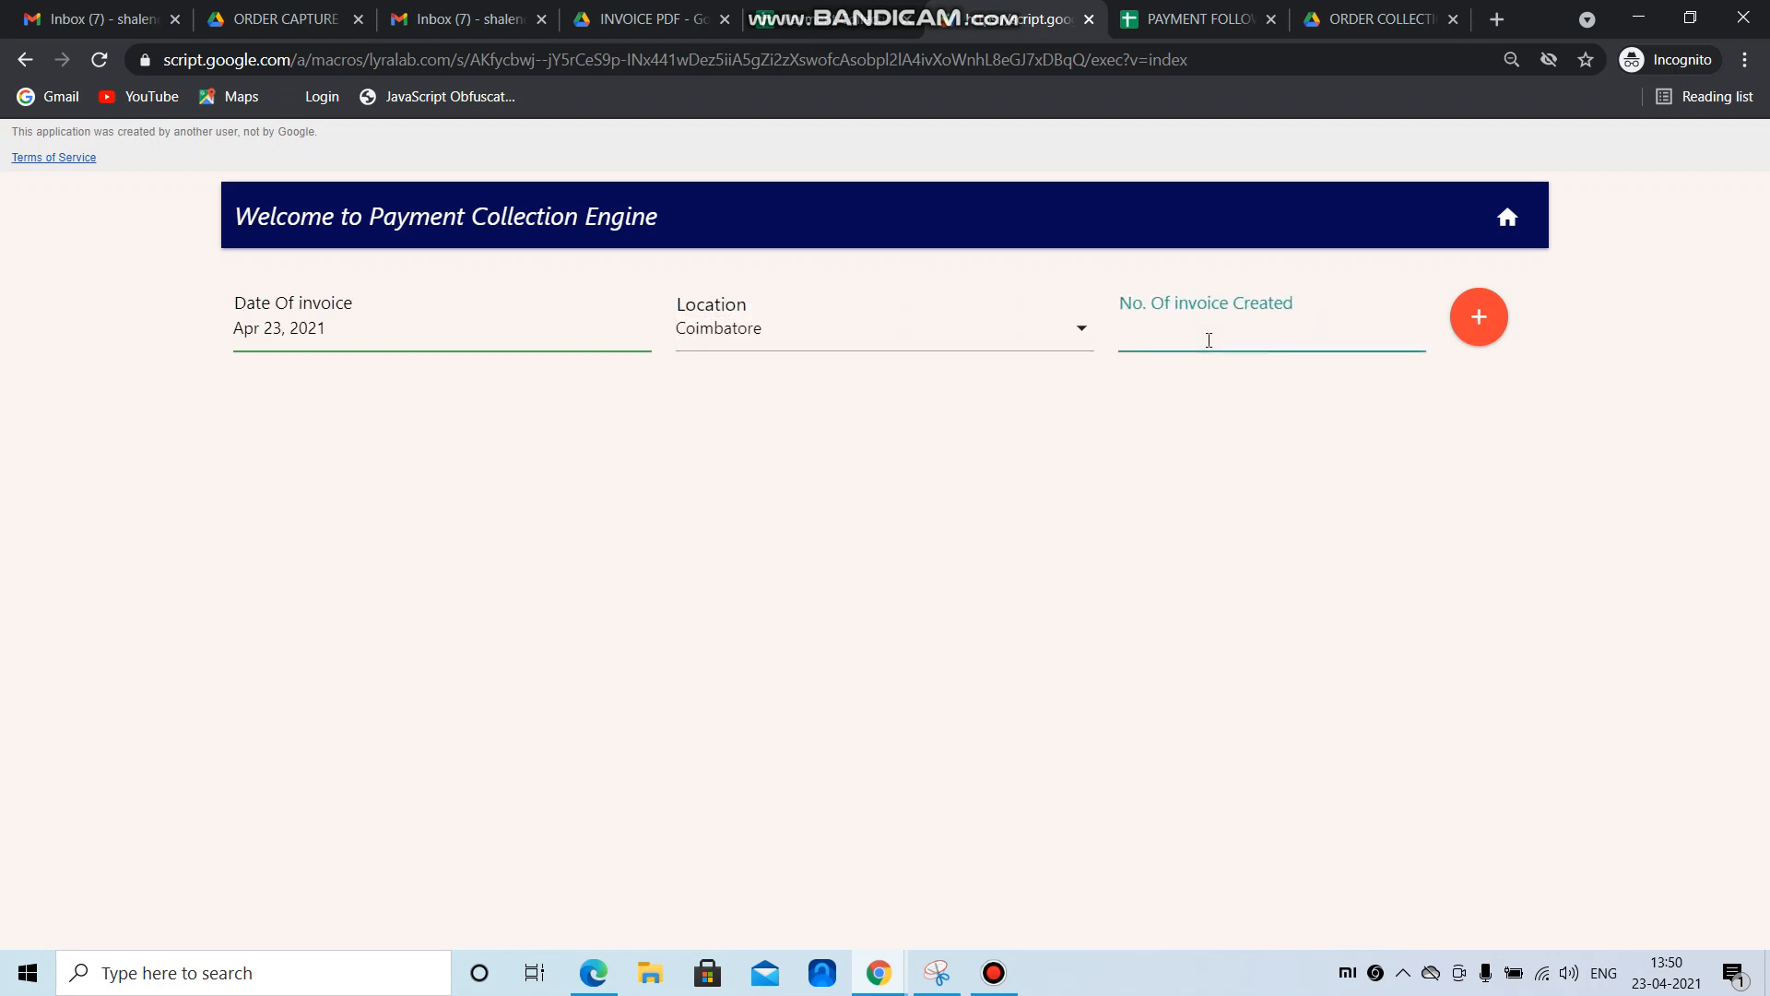
text(4)
key(BackSpace)
click(1483, 334)
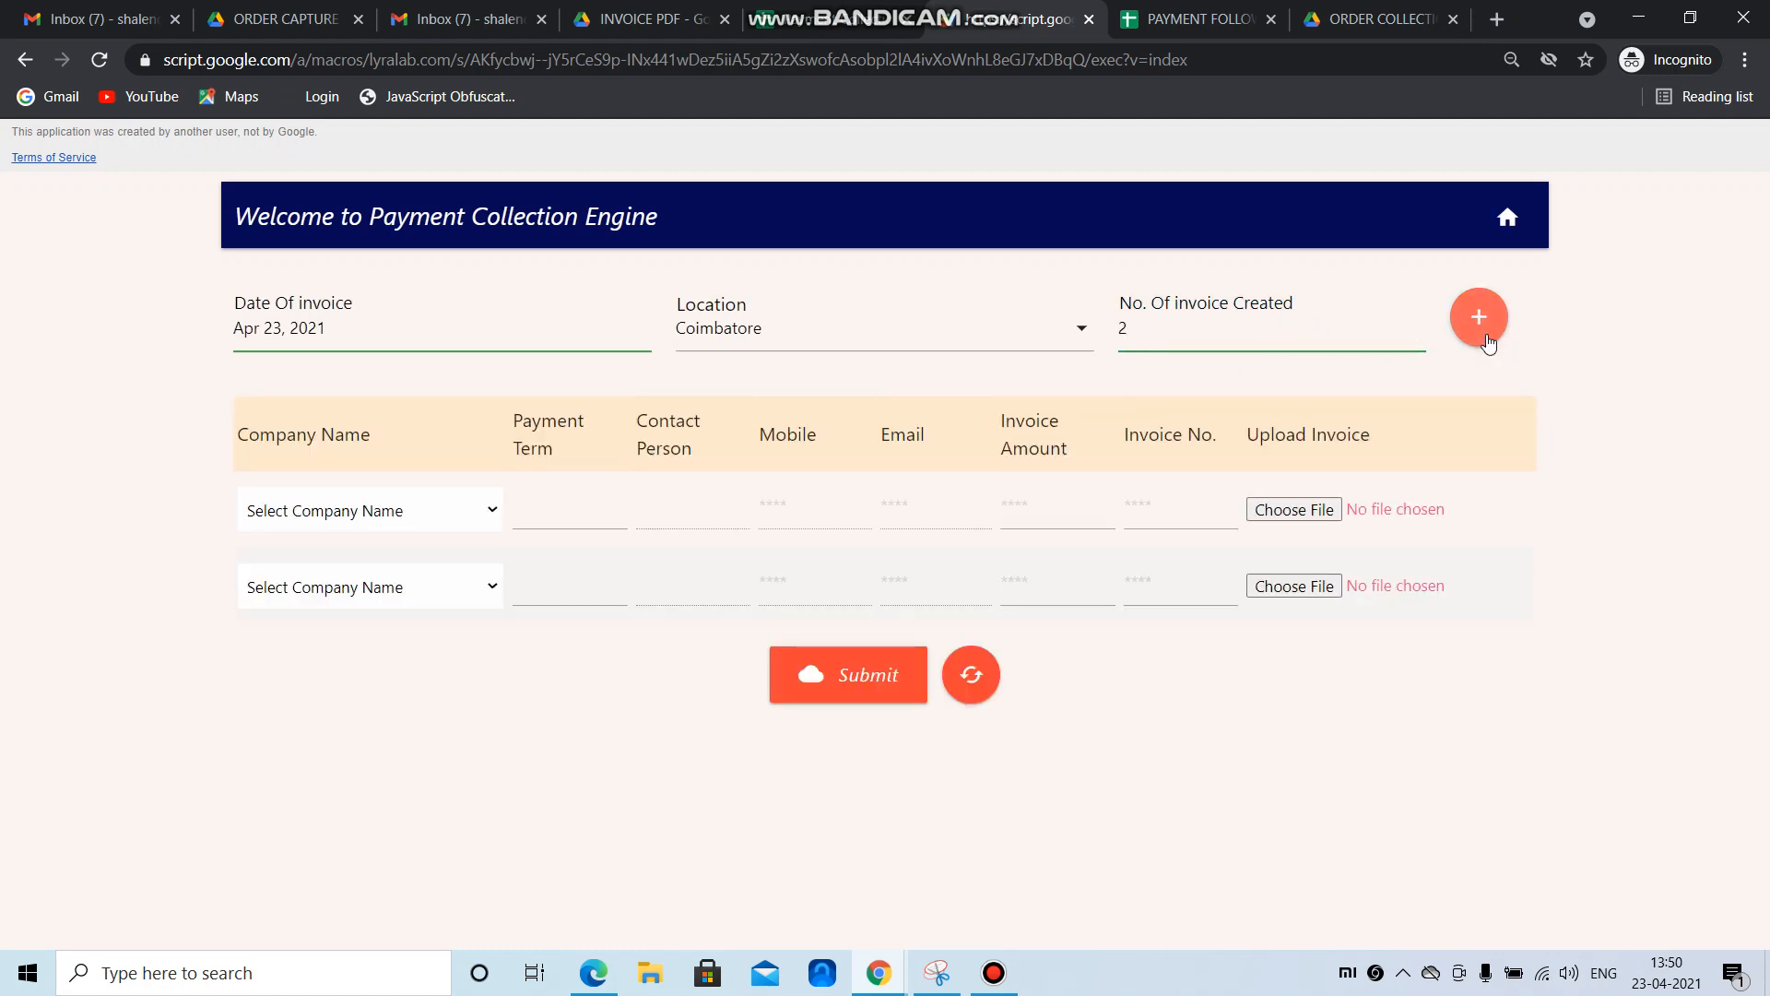
- Change the number of invoices created to 5 and regenerate the entry rows
click(1132, 325)
text(5)
click(1477, 318)
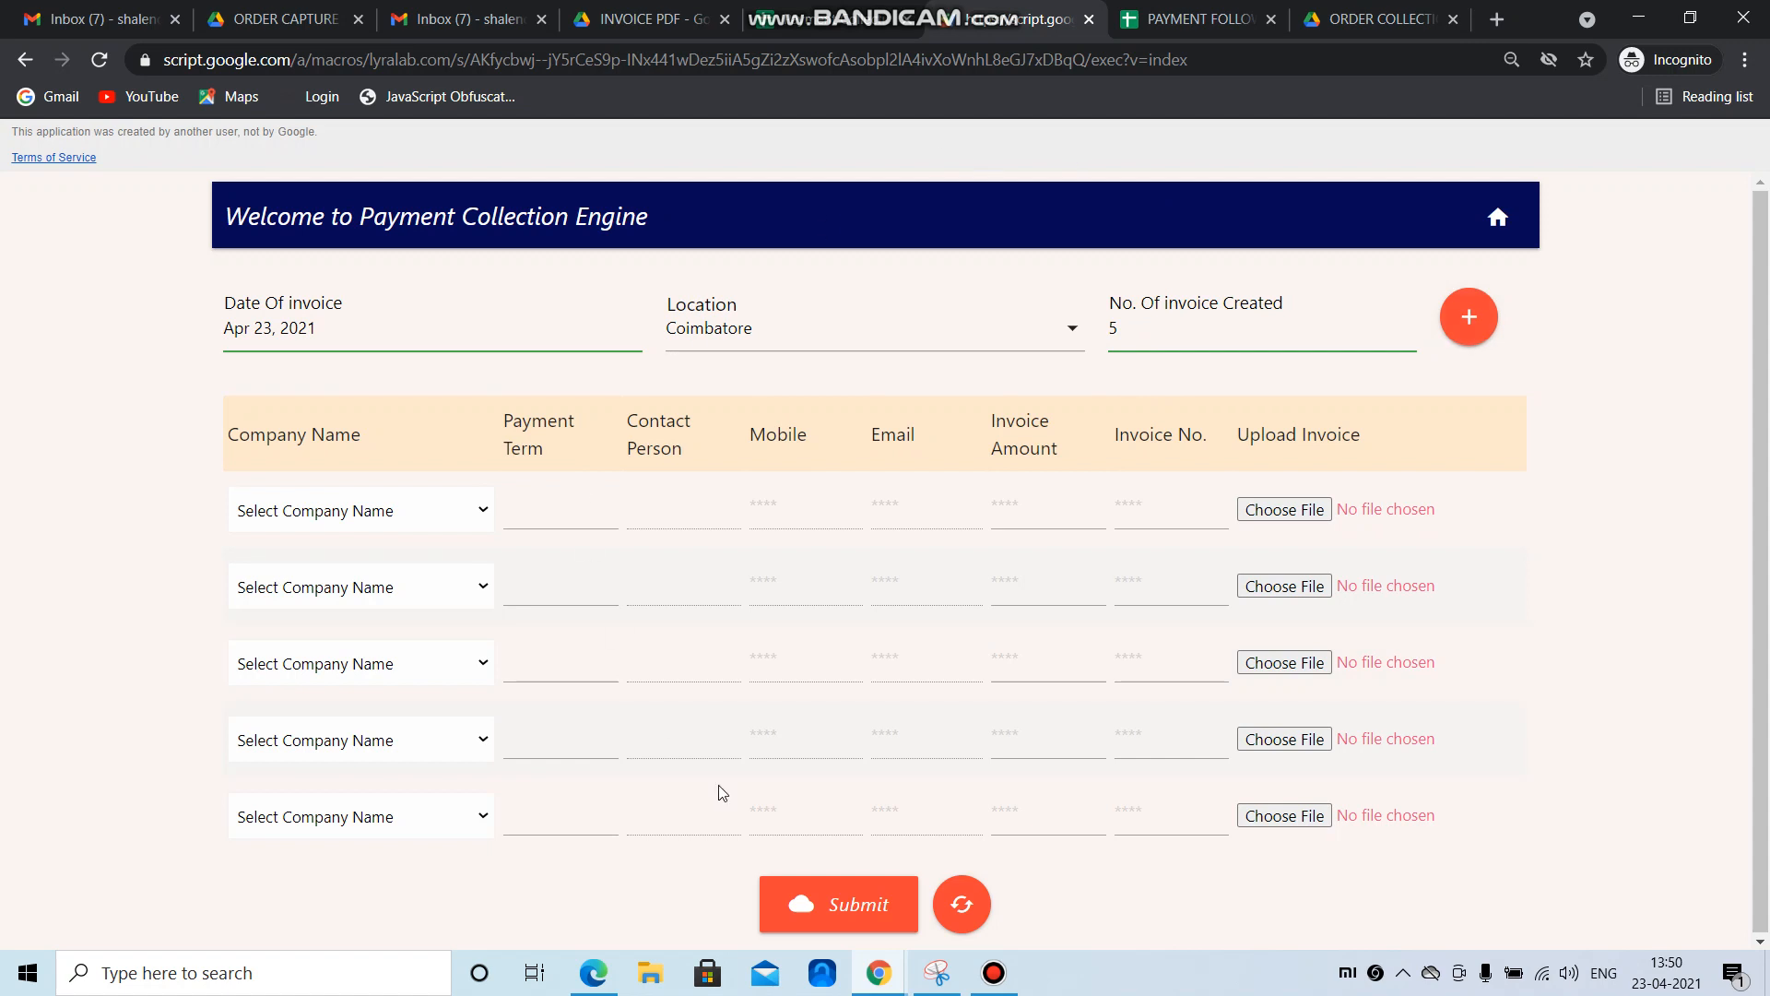
- Change the number of invoices created to 50, regenerate the entry rows and look through them
click(1160, 326)
key(BackSpace)
text(50)
click(1469, 318)
scroll(1005, 717, down, 3)
scroll(1005, 717, down, 20)
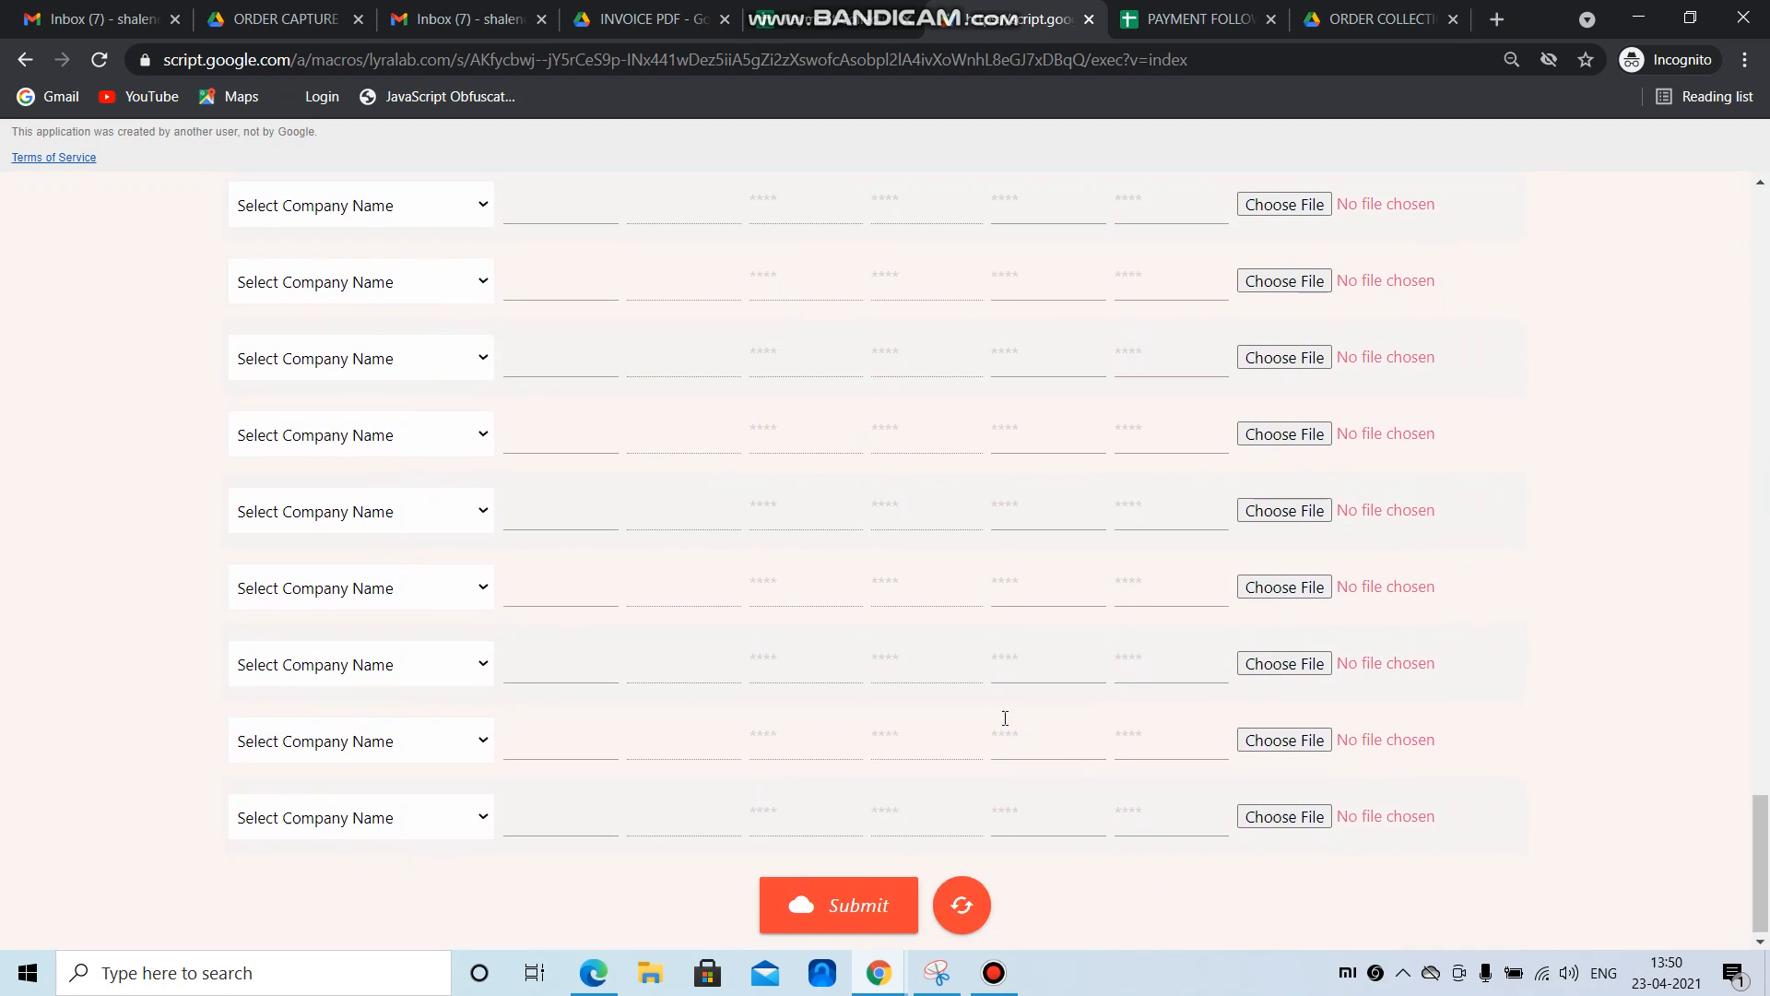
scroll(1005, 717, up, 20)
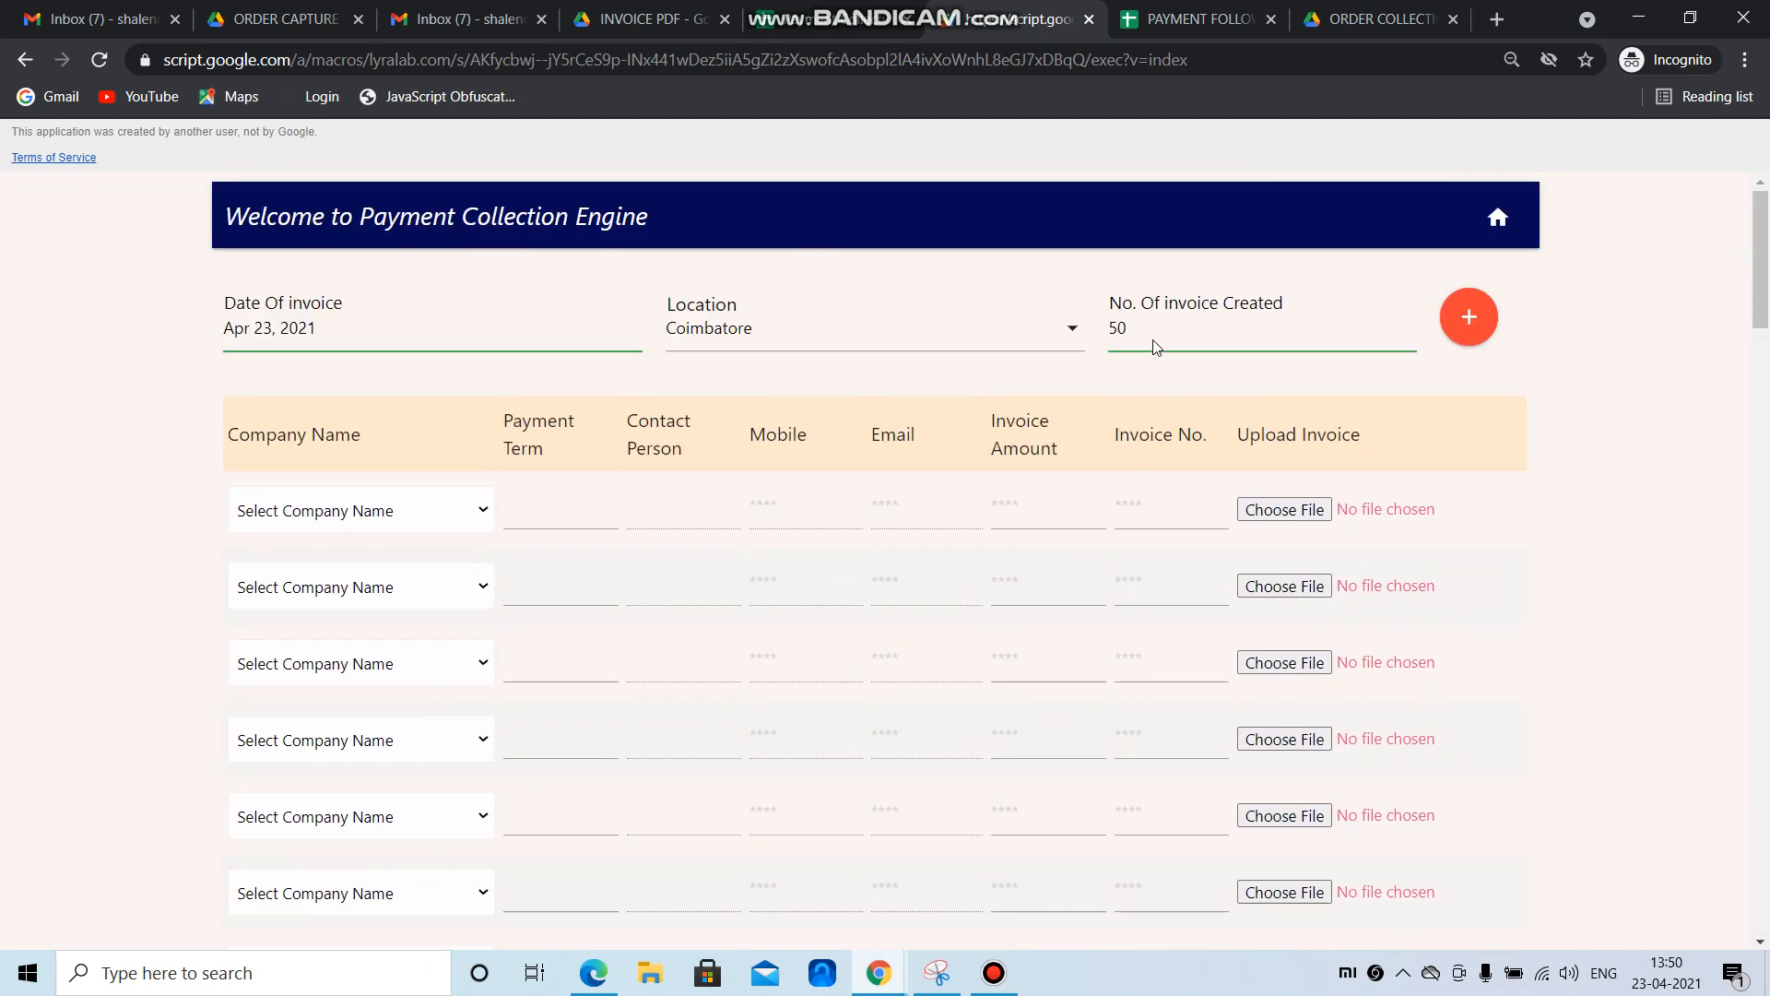
- Set the number of invoices created to 2 and rebuild the invoice table
click(1153, 329)
key(BackSpace)
text(2)
click(1469, 317)
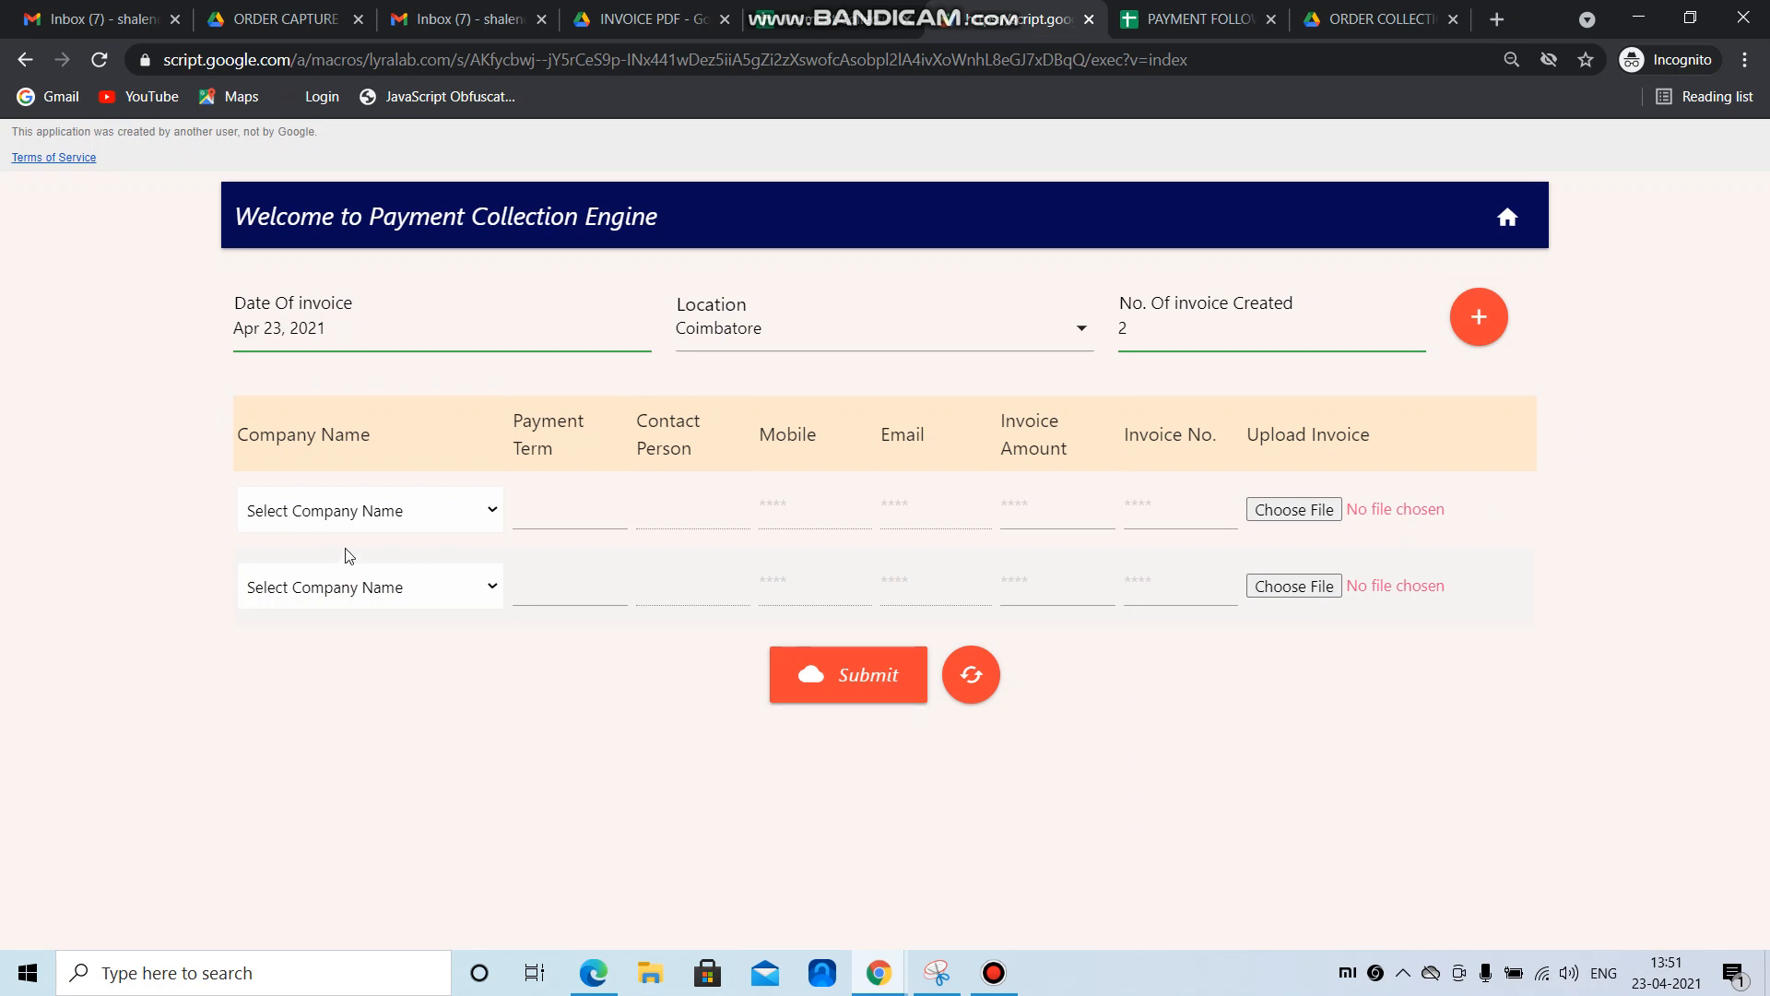
- Choose ARUNA ALLOY STEELS PVT LTD as the first row's company and SREE SHIVA SAI CAST PVT. LTD as the second's
click(409, 517)
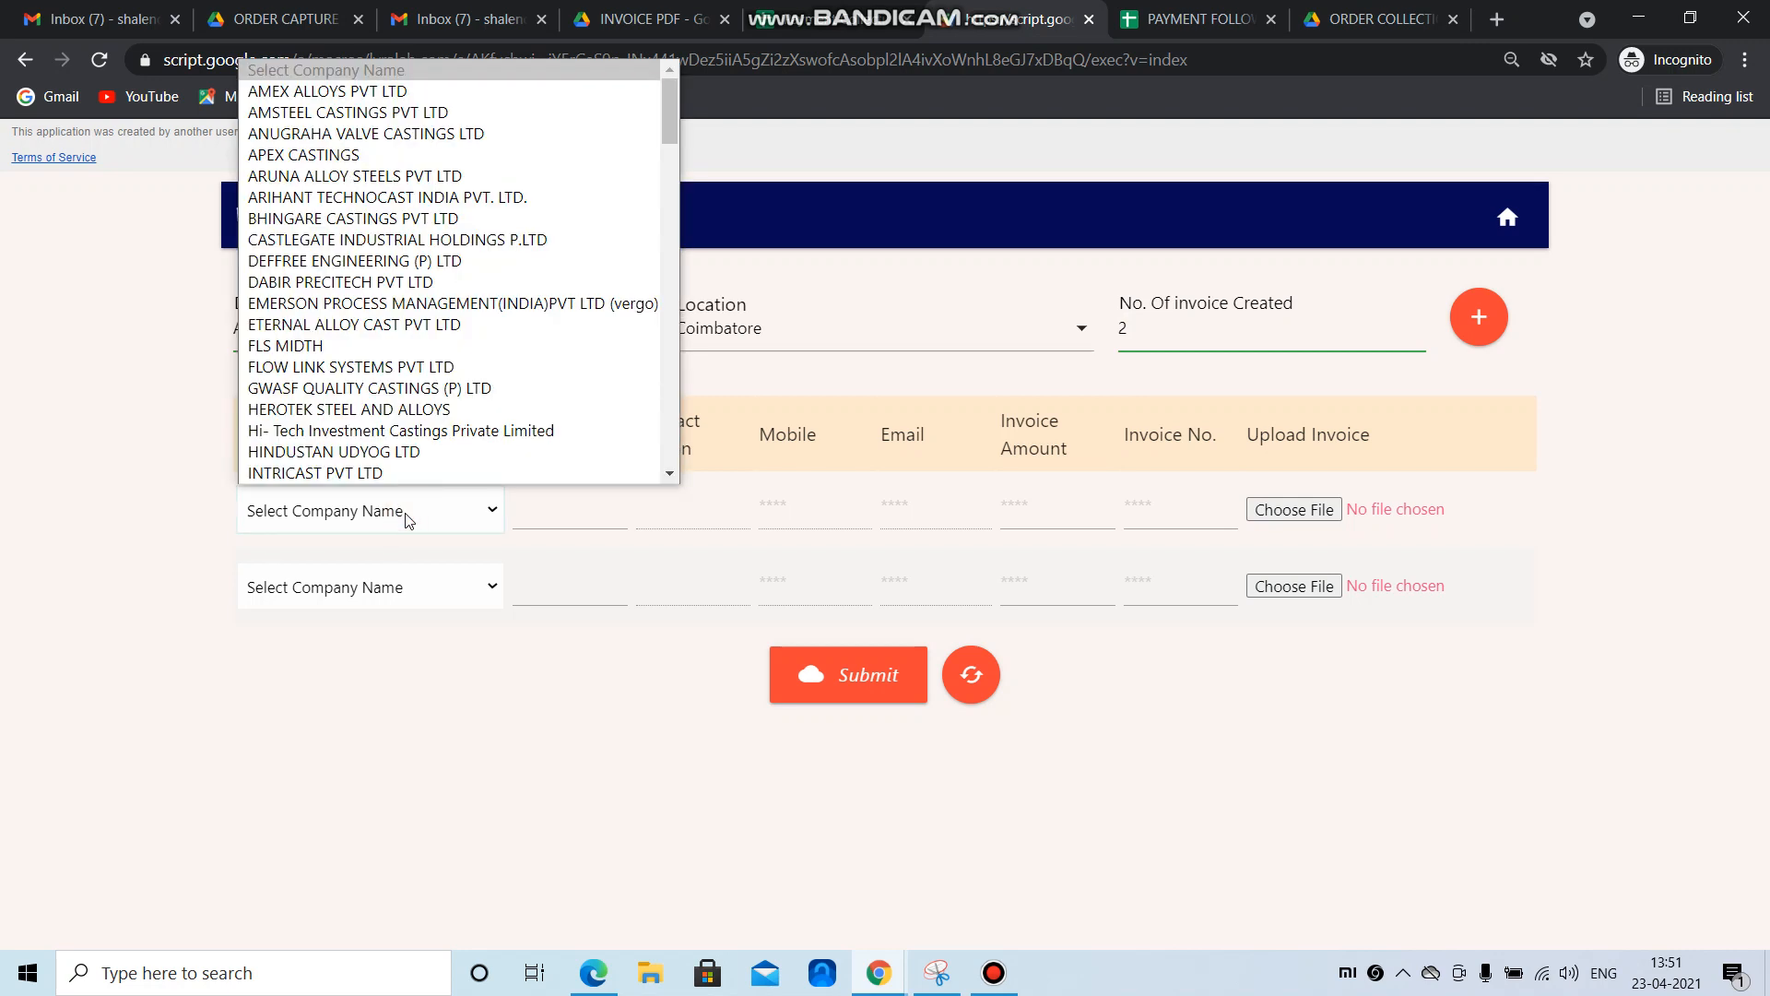
scroll(451, 351, down, 20)
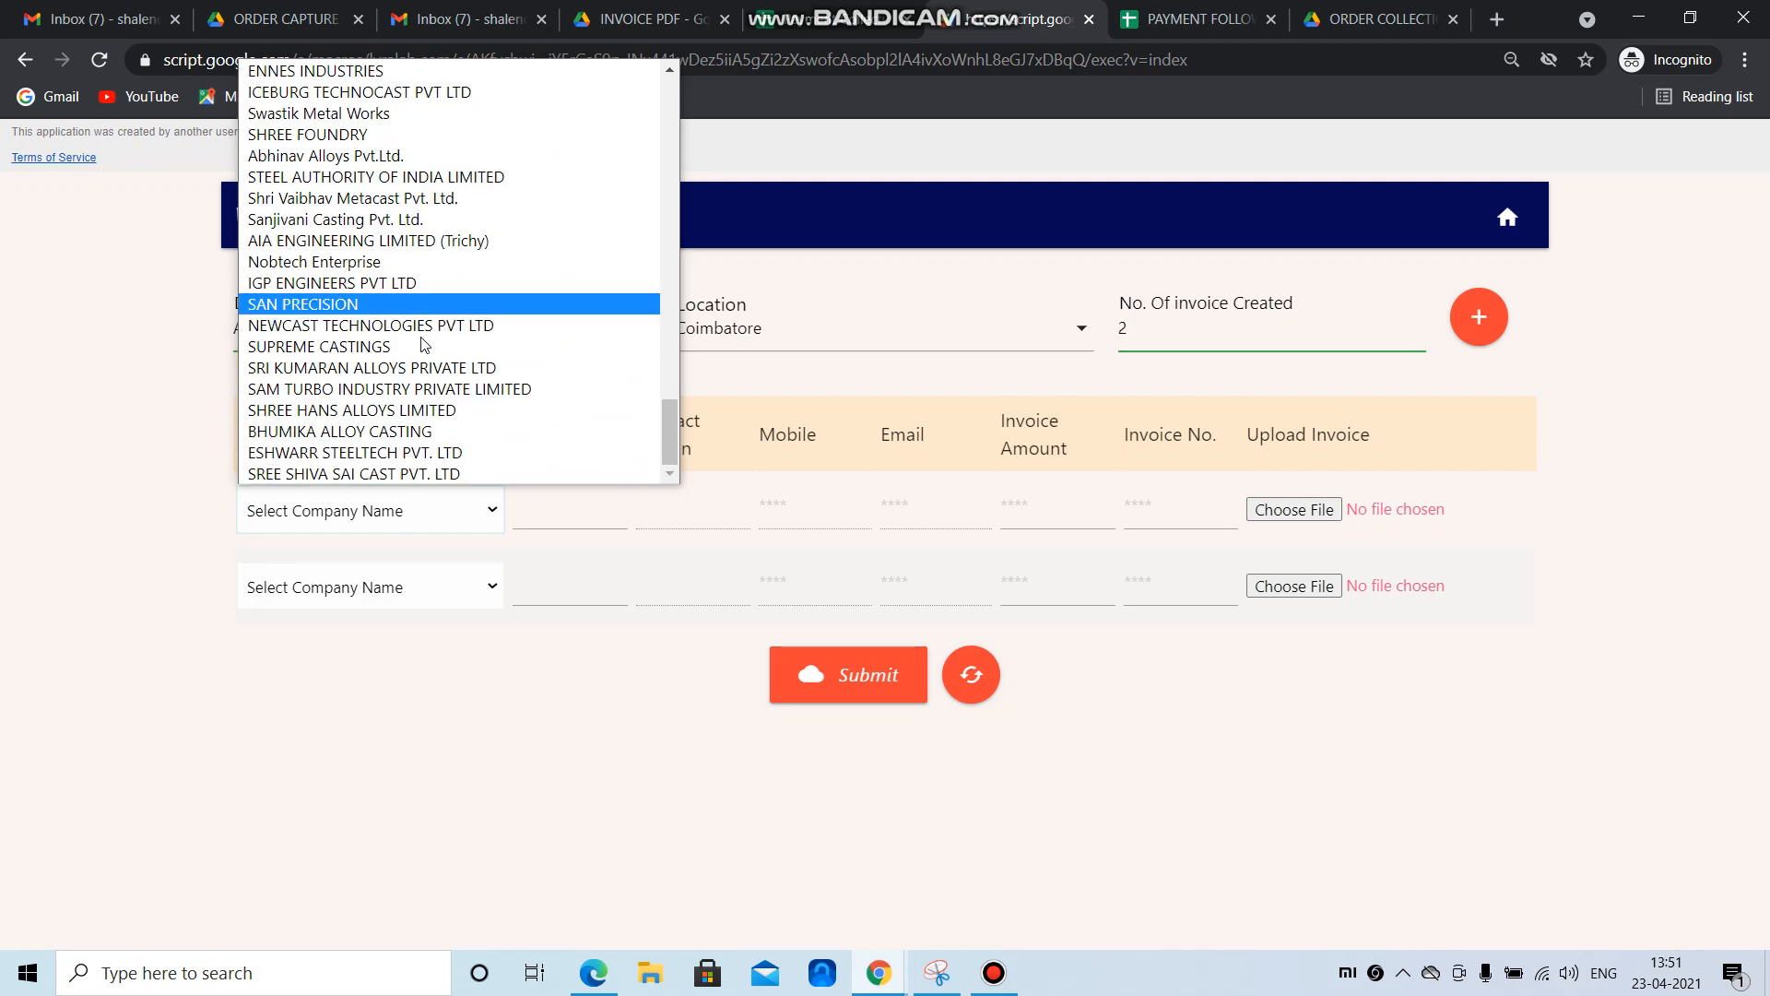
scroll(424, 345, up, 20)
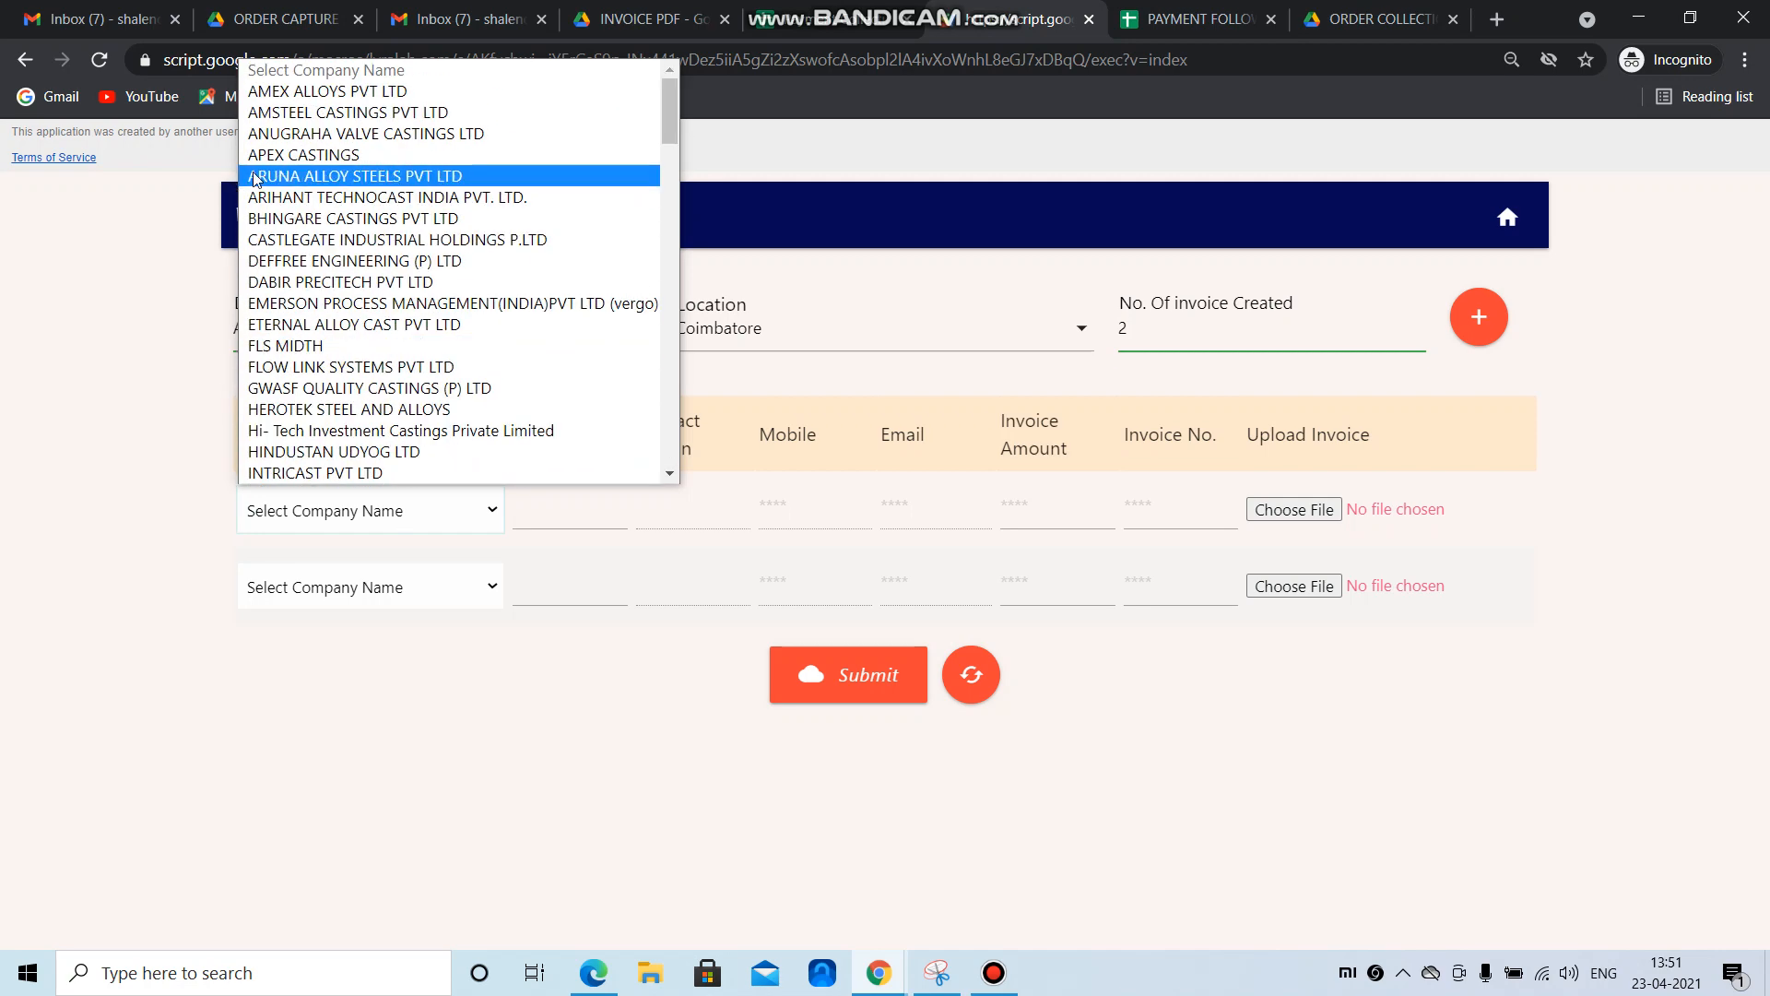
click(259, 175)
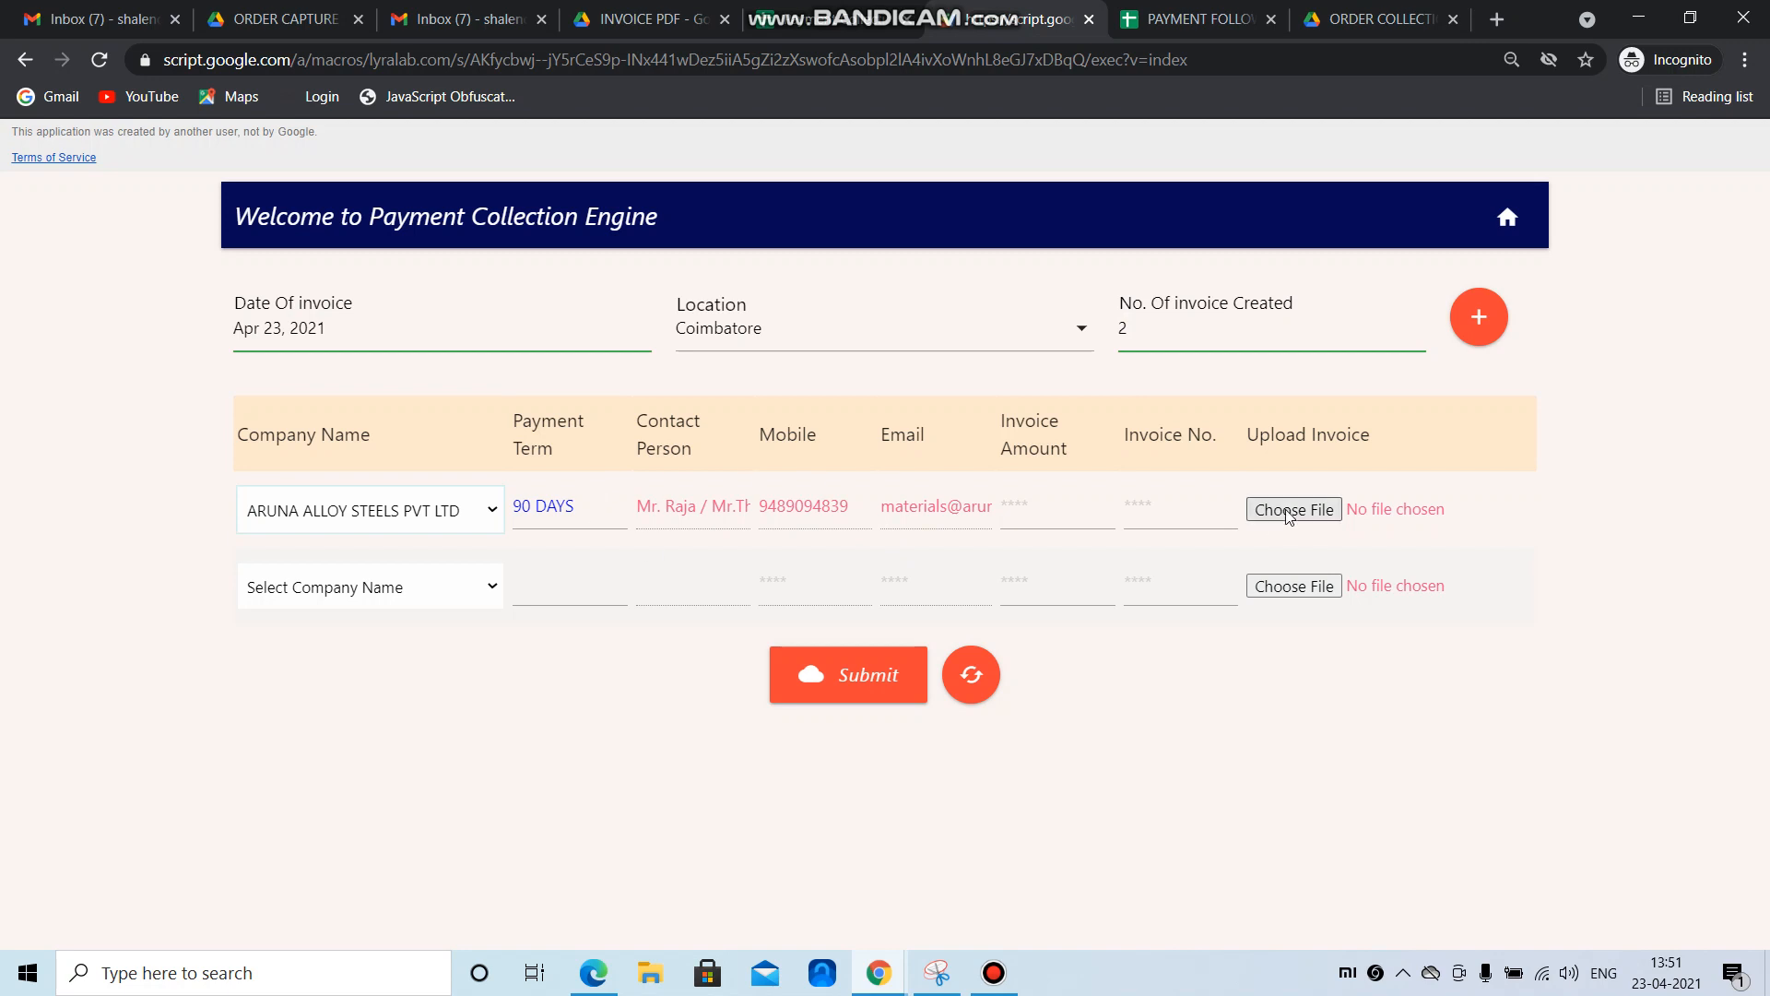
click(462, 600)
scroll(376, 479, down, 10)
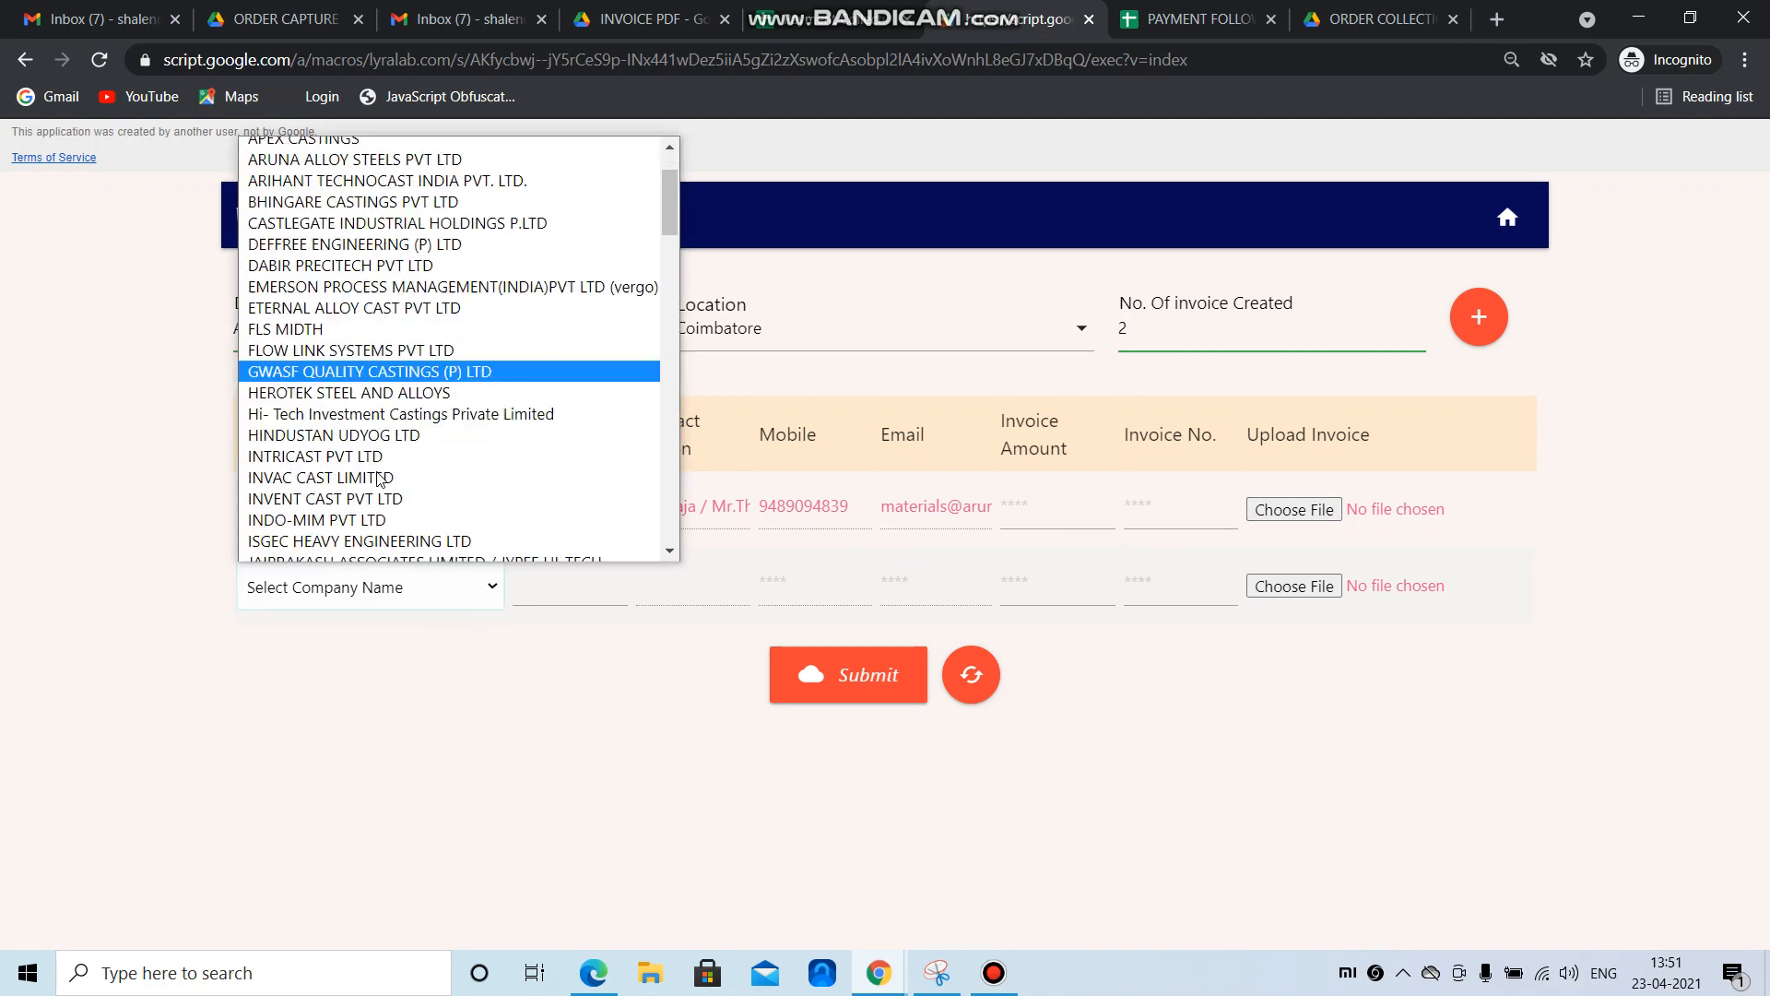
click(314, 550)
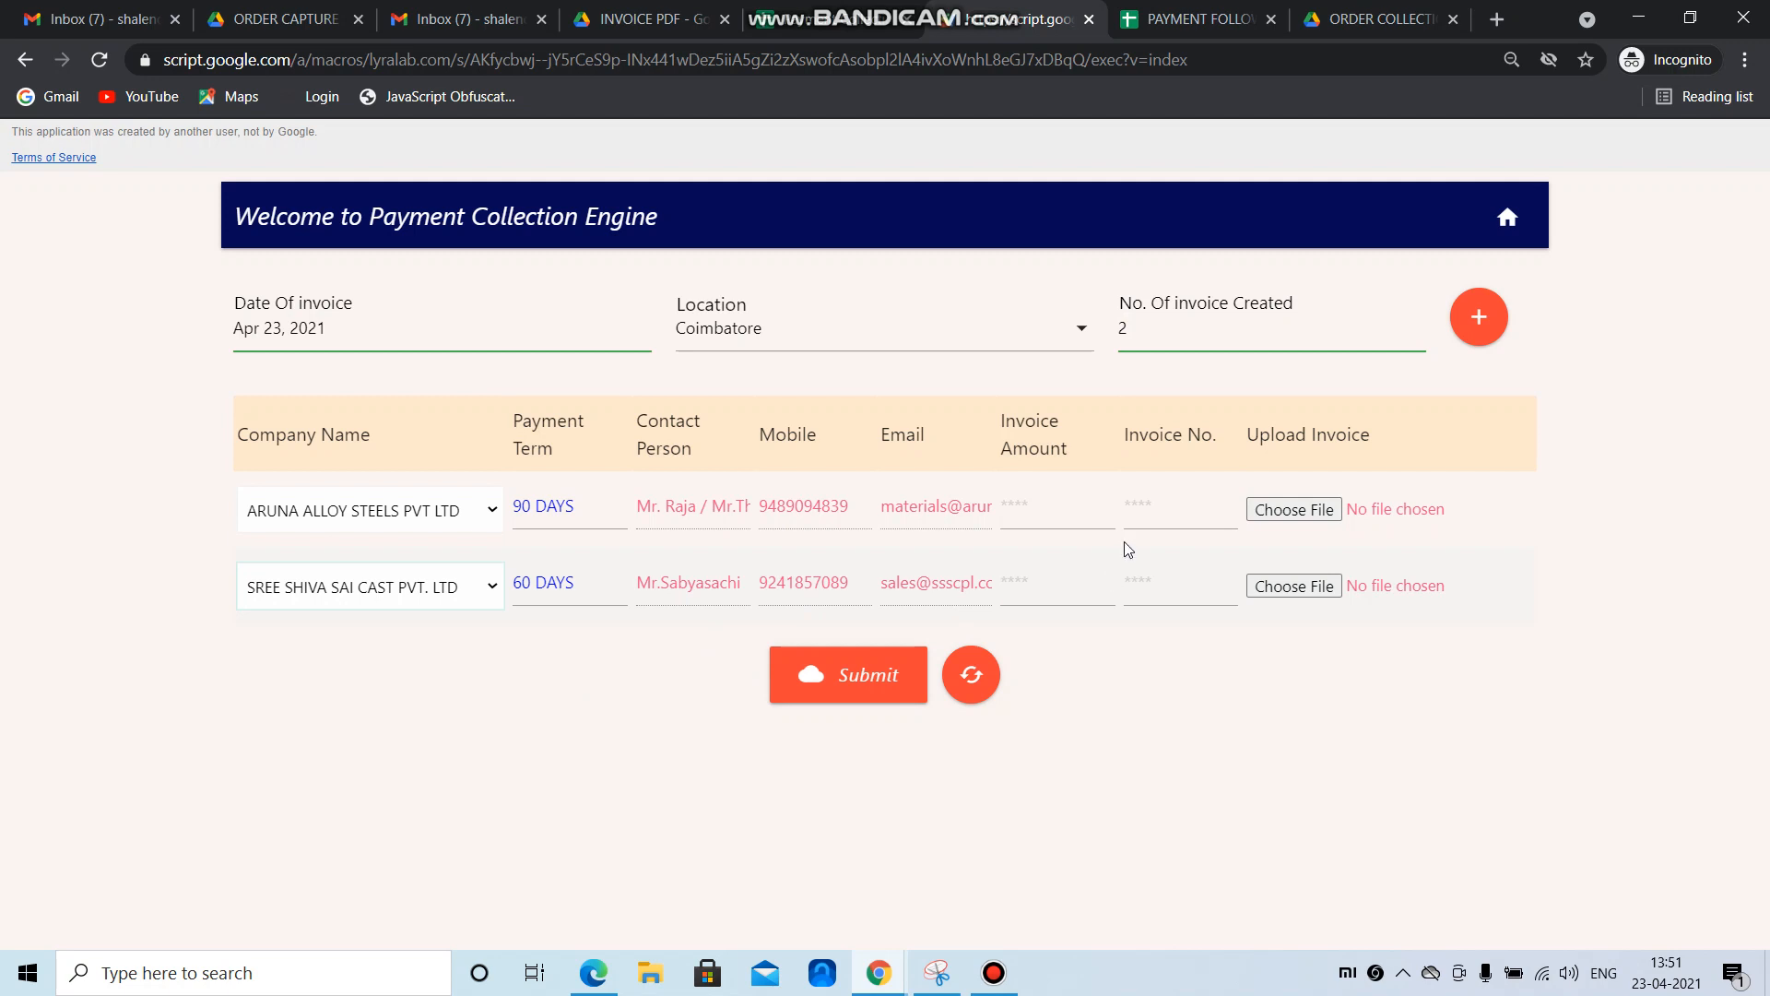
- Complete the first invoice row with amount 34000, invoice number INV101 and the DAHSBOARD PDF from the Desktop
click(1055, 513)
text(34000)
click(1173, 518)
text(INV101)
click(1273, 510)
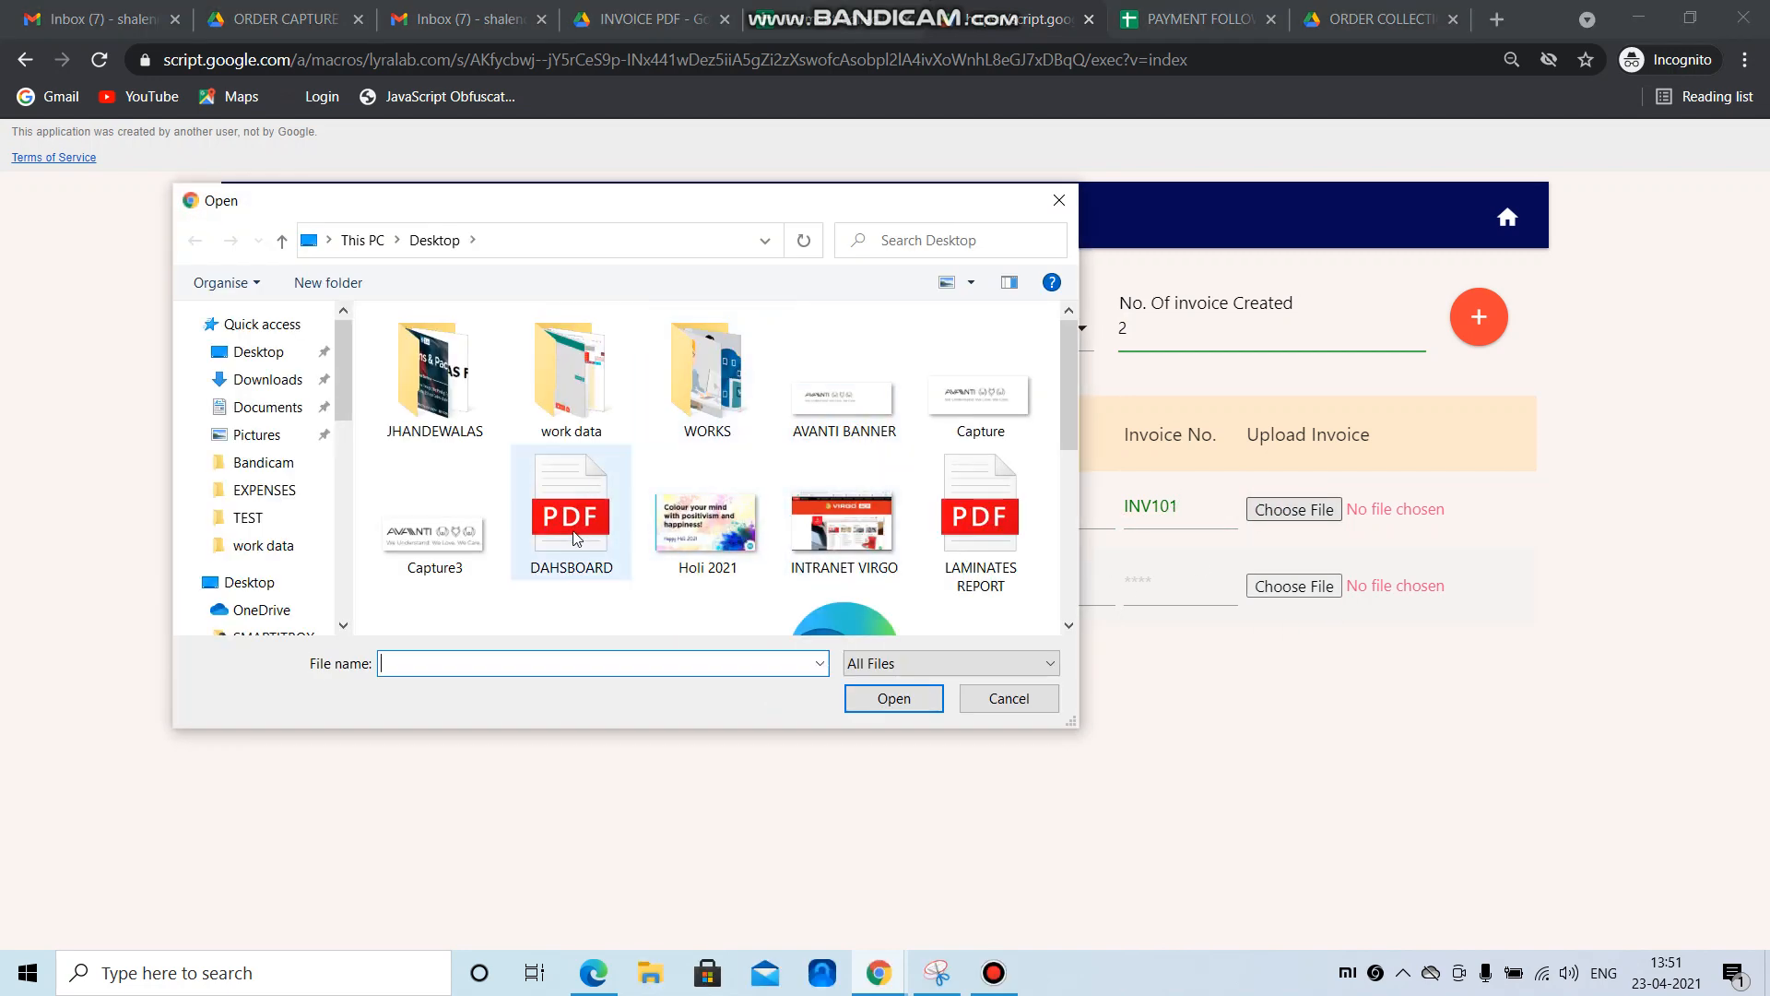
click(569, 516)
click(877, 698)
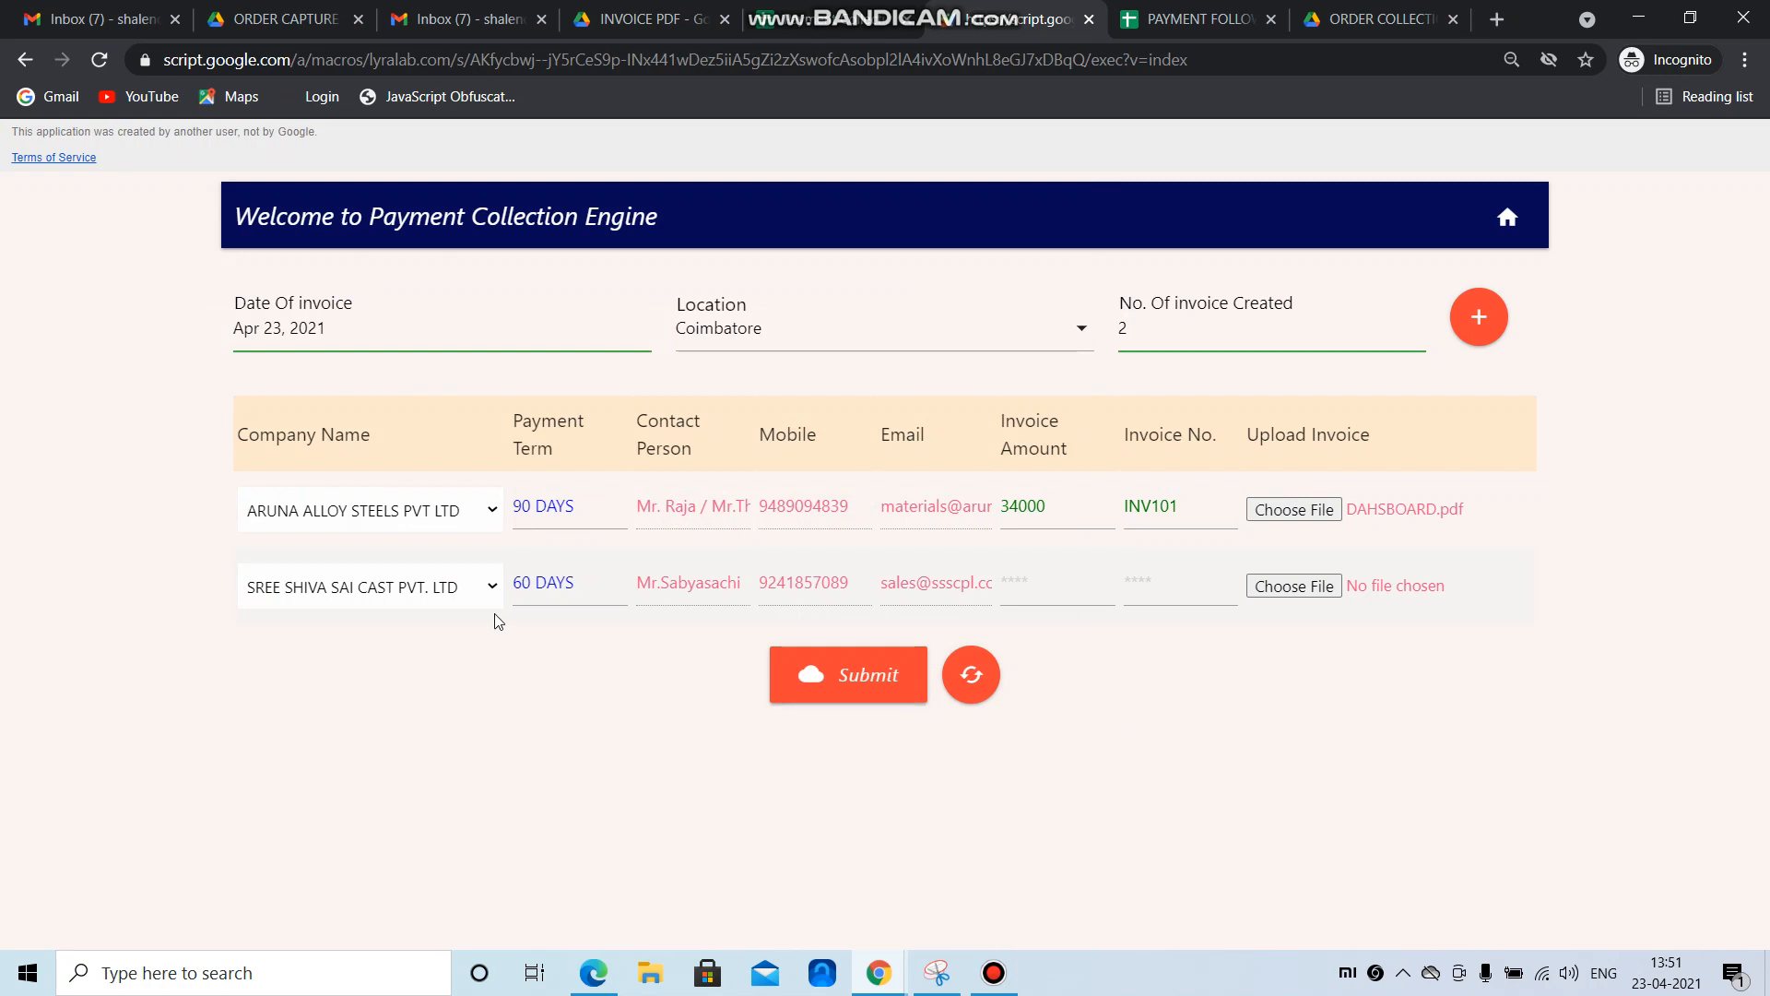
- Complete the second invoice row with amount 4500, invoice number INV-8383 and the LAMINATES REPORT PDF
click(1004, 583)
text(4500)
click(1179, 597)
text(INV-8383)
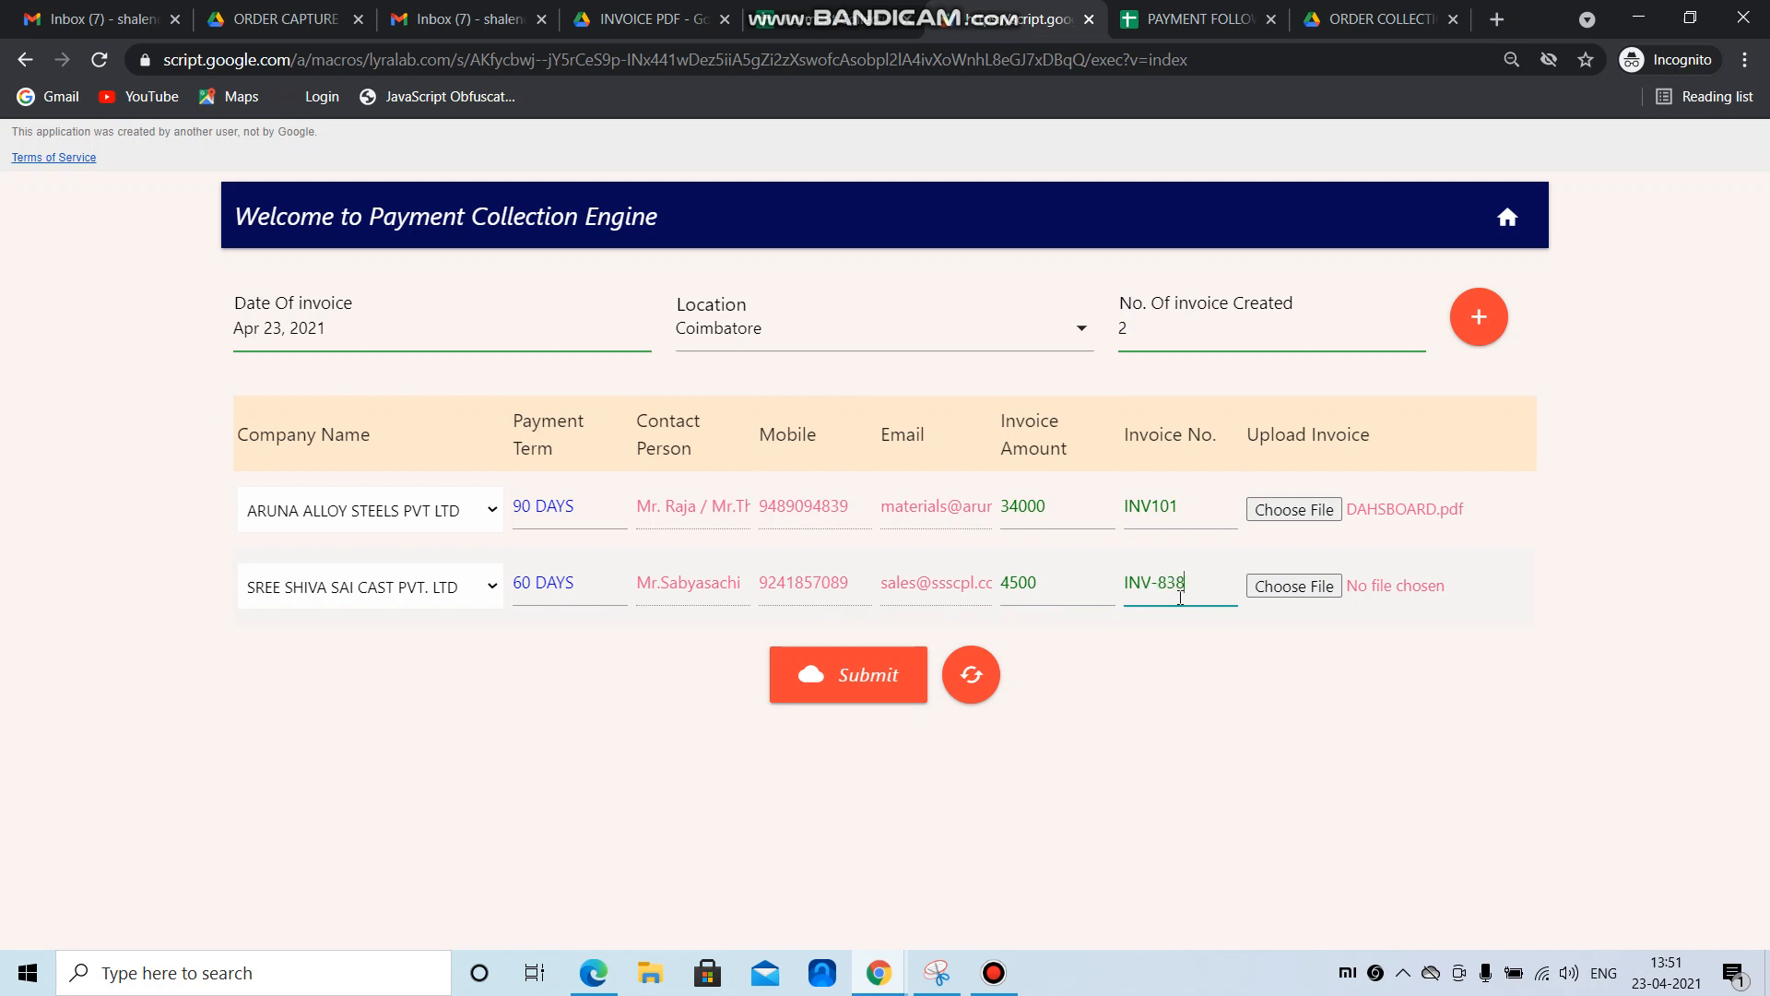
click(1296, 593)
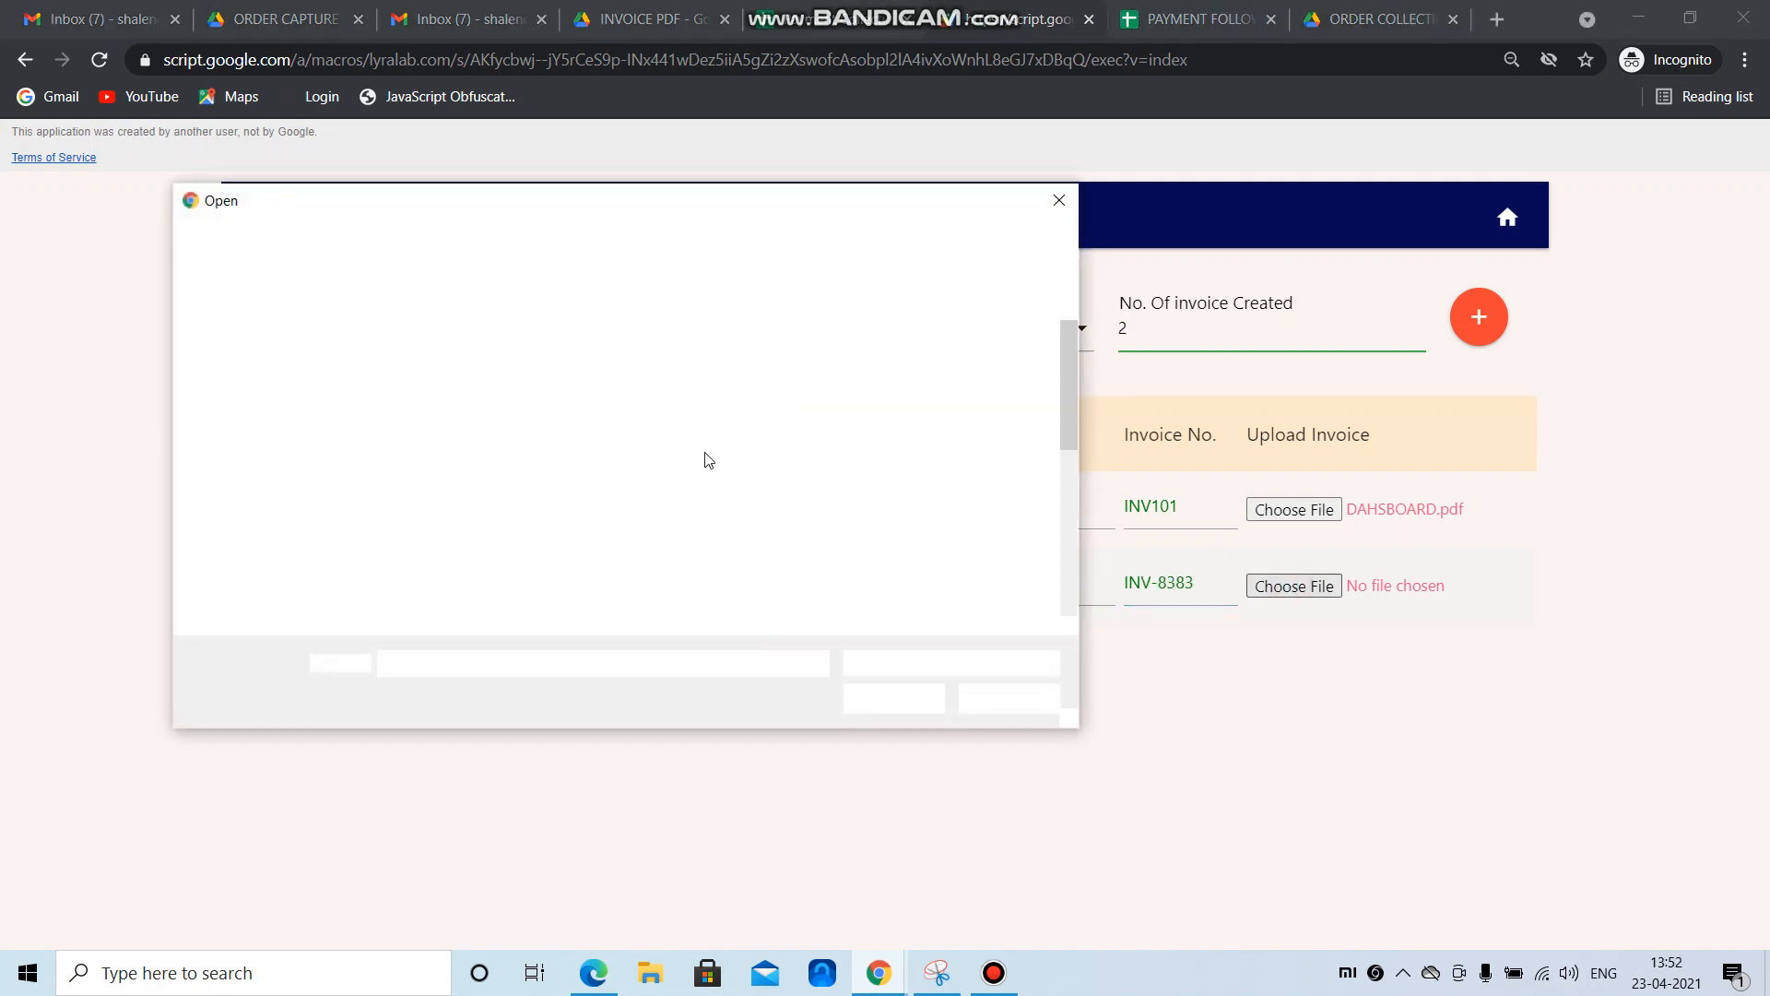
click(981, 521)
click(893, 699)
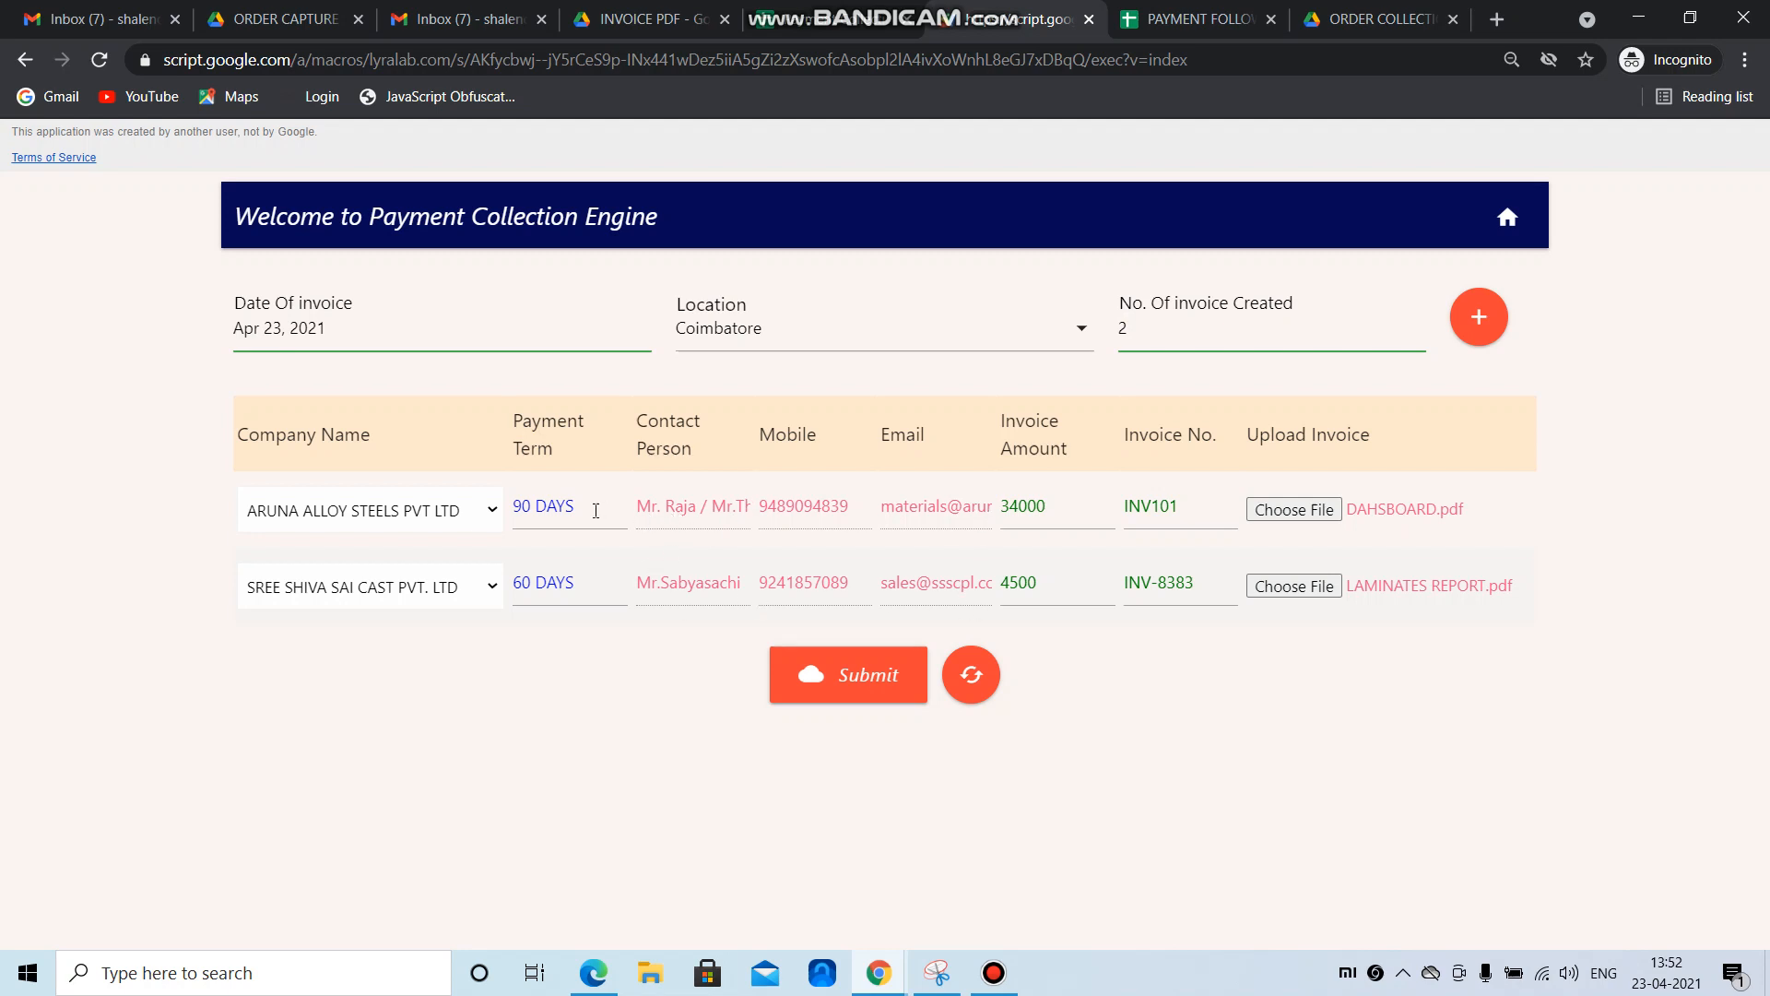
- Change the payment term of the ARUNA ALLOY STEELS row to 7 DAYS
drag(596, 511, 510, 512)
click(688, 545)
click(590, 510)
key(BackSpace)
key(BackSpace)
key(BackSpace)
text(7)
click(1188, 674)
click(541, 506)
text(7 DAYS)
click(1101, 693)
- Change the payment term of the SREE SHIVA SAI CAST row to 15 DAYS
drag(591, 588, 499, 583)
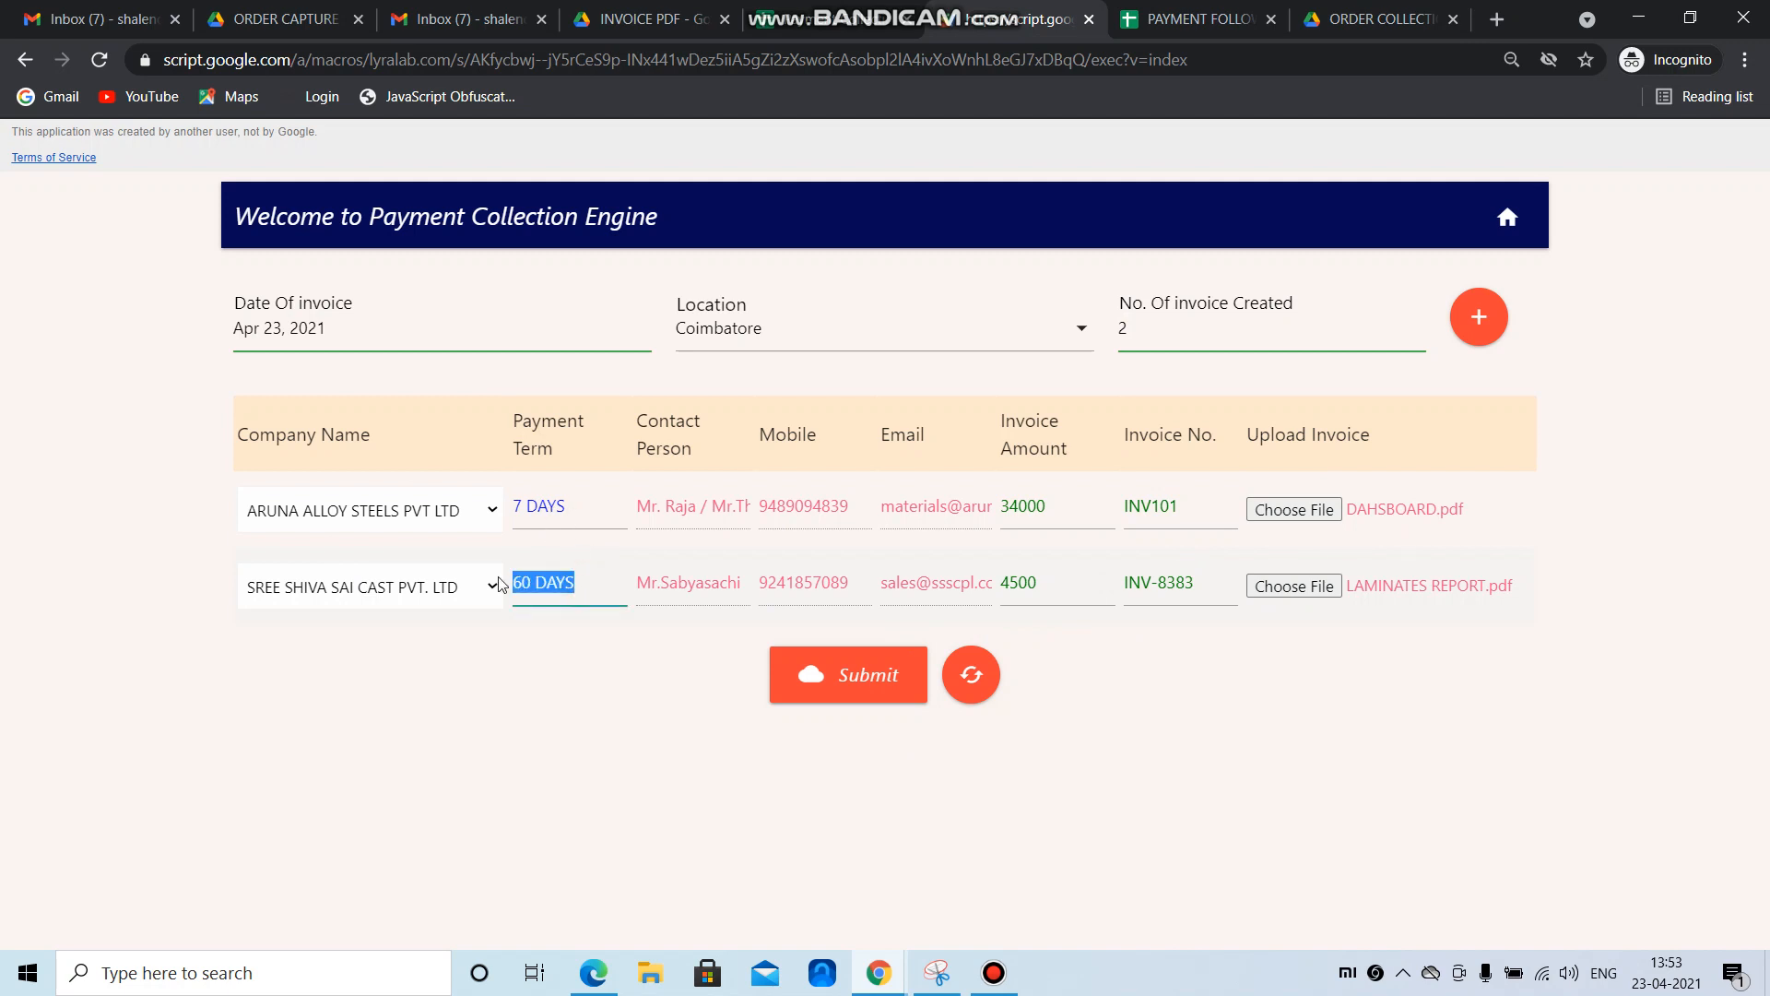
text(15)
click(1245, 739)
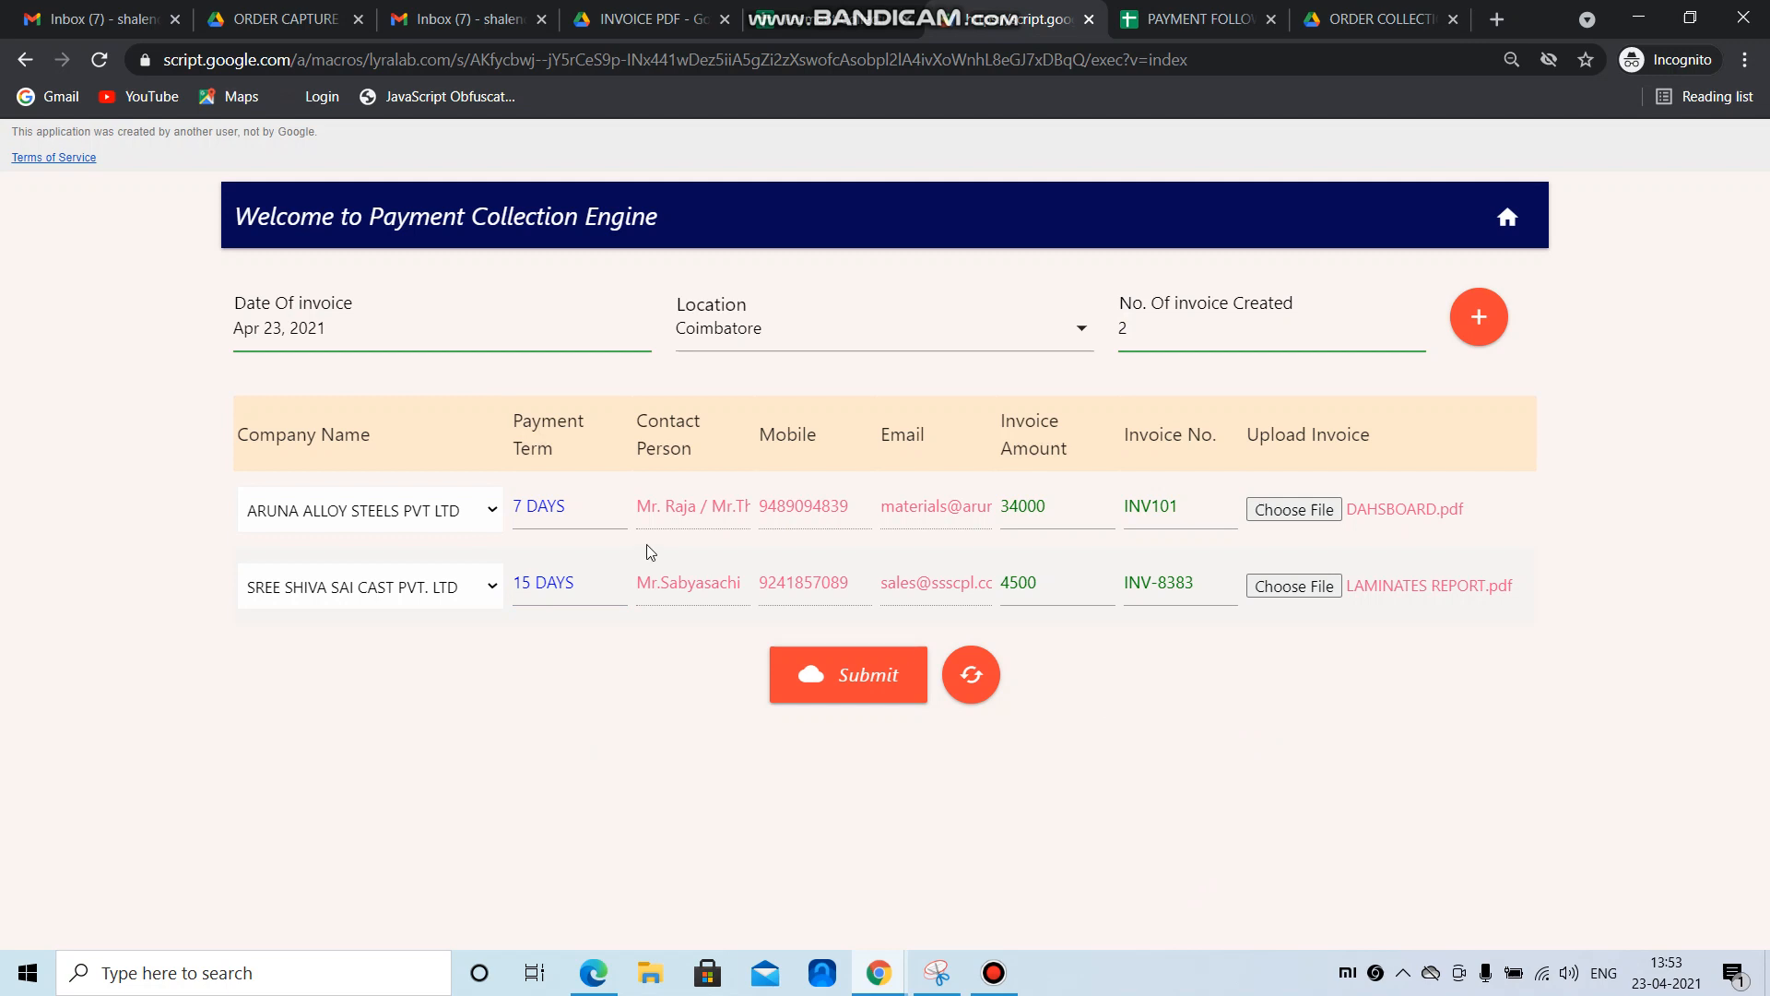
- Submit the two invoices and confirm the submission
click(844, 683)
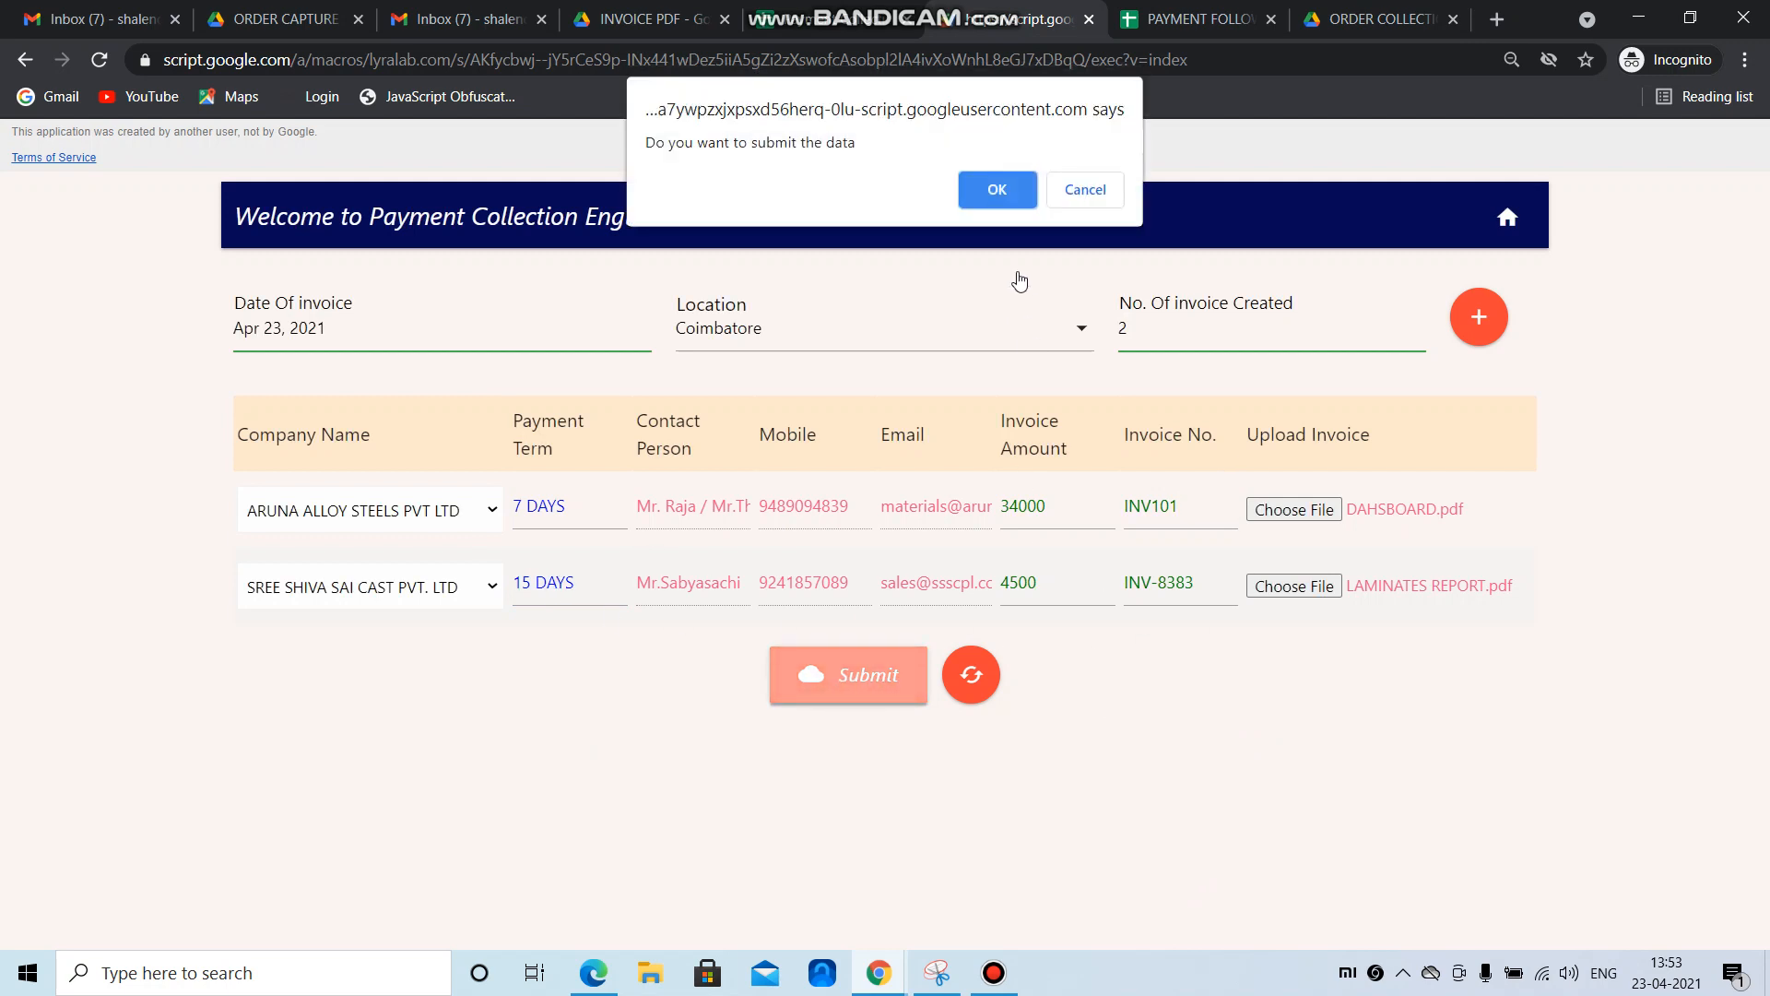
click(979, 196)
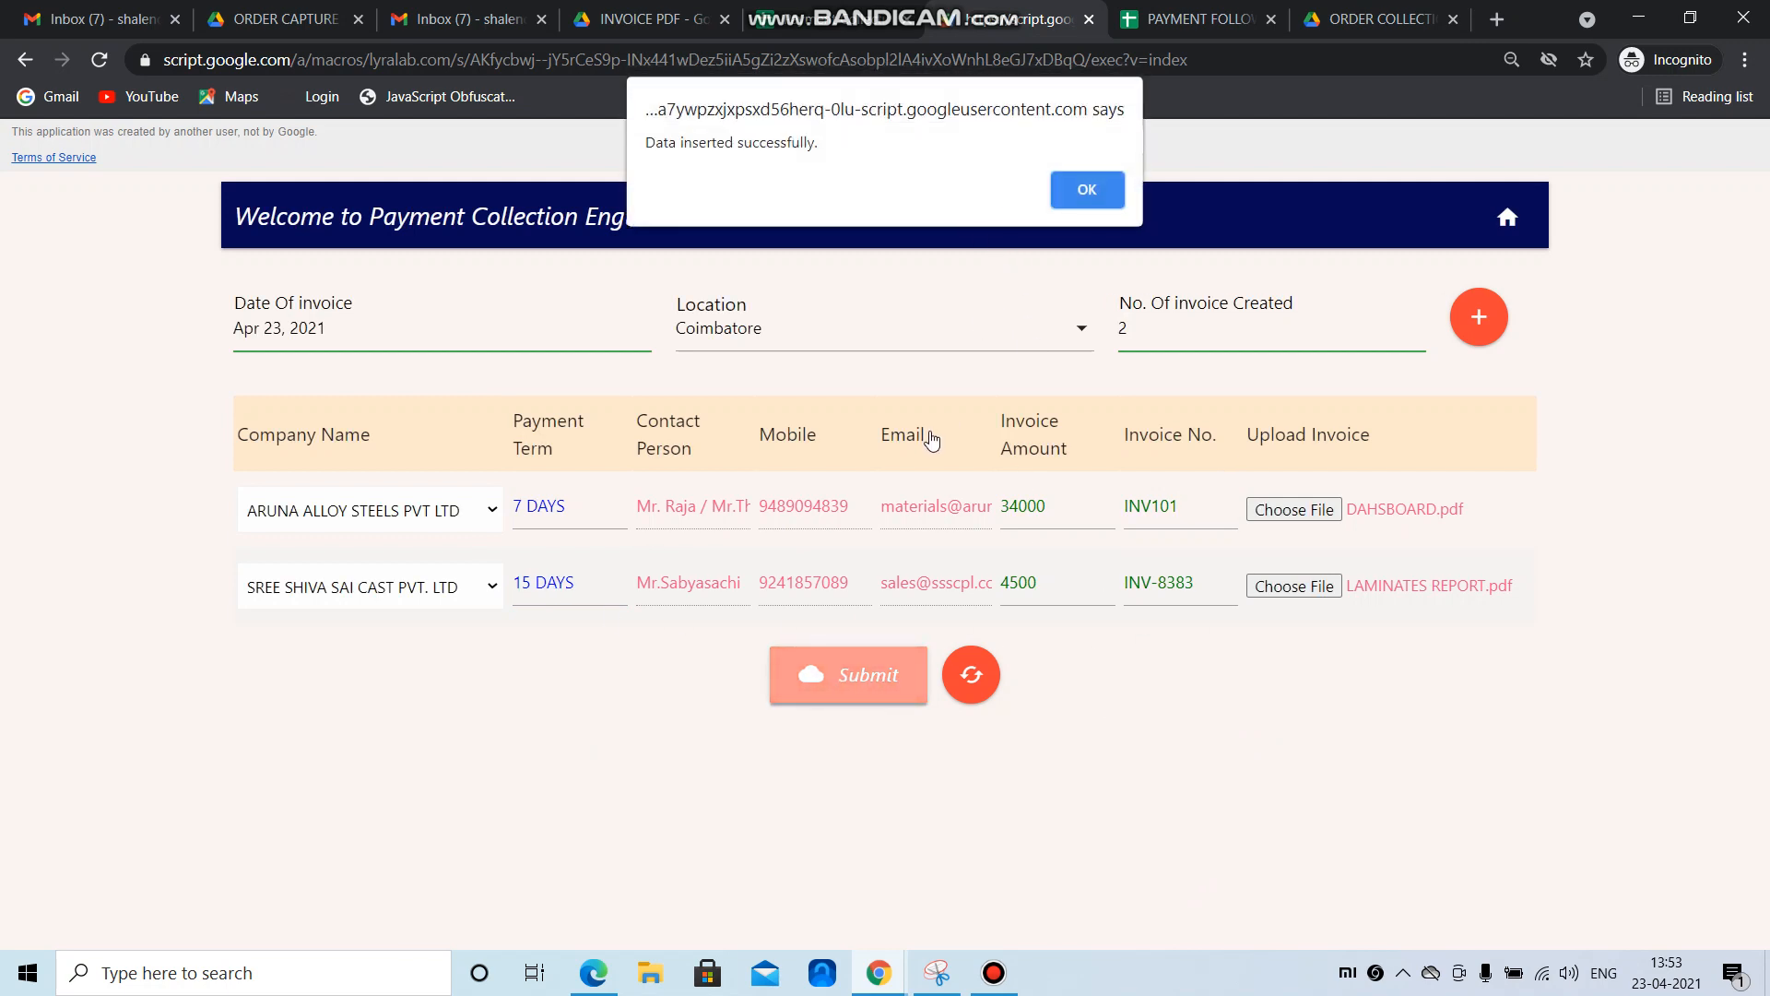
click(1088, 190)
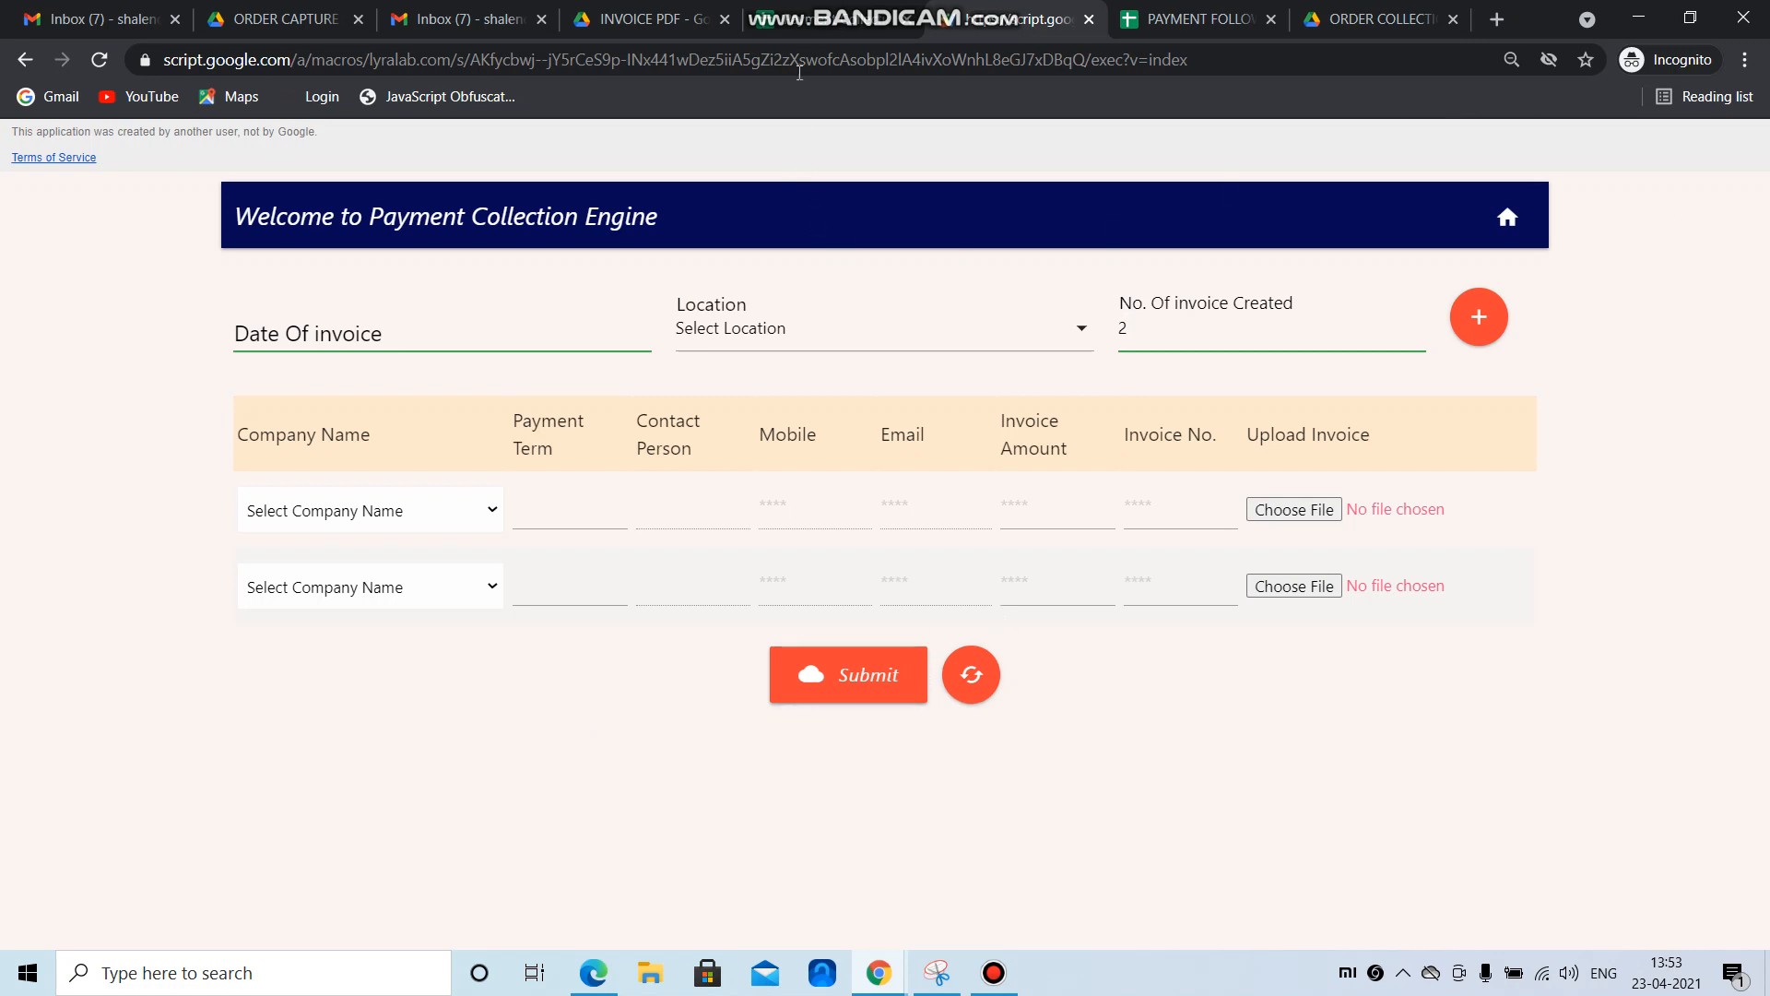
- Switch to the Payment Collection Engine Responses spreadsheet and examine the two newly submitted rows and their uploaded invoice links
click(837, 11)
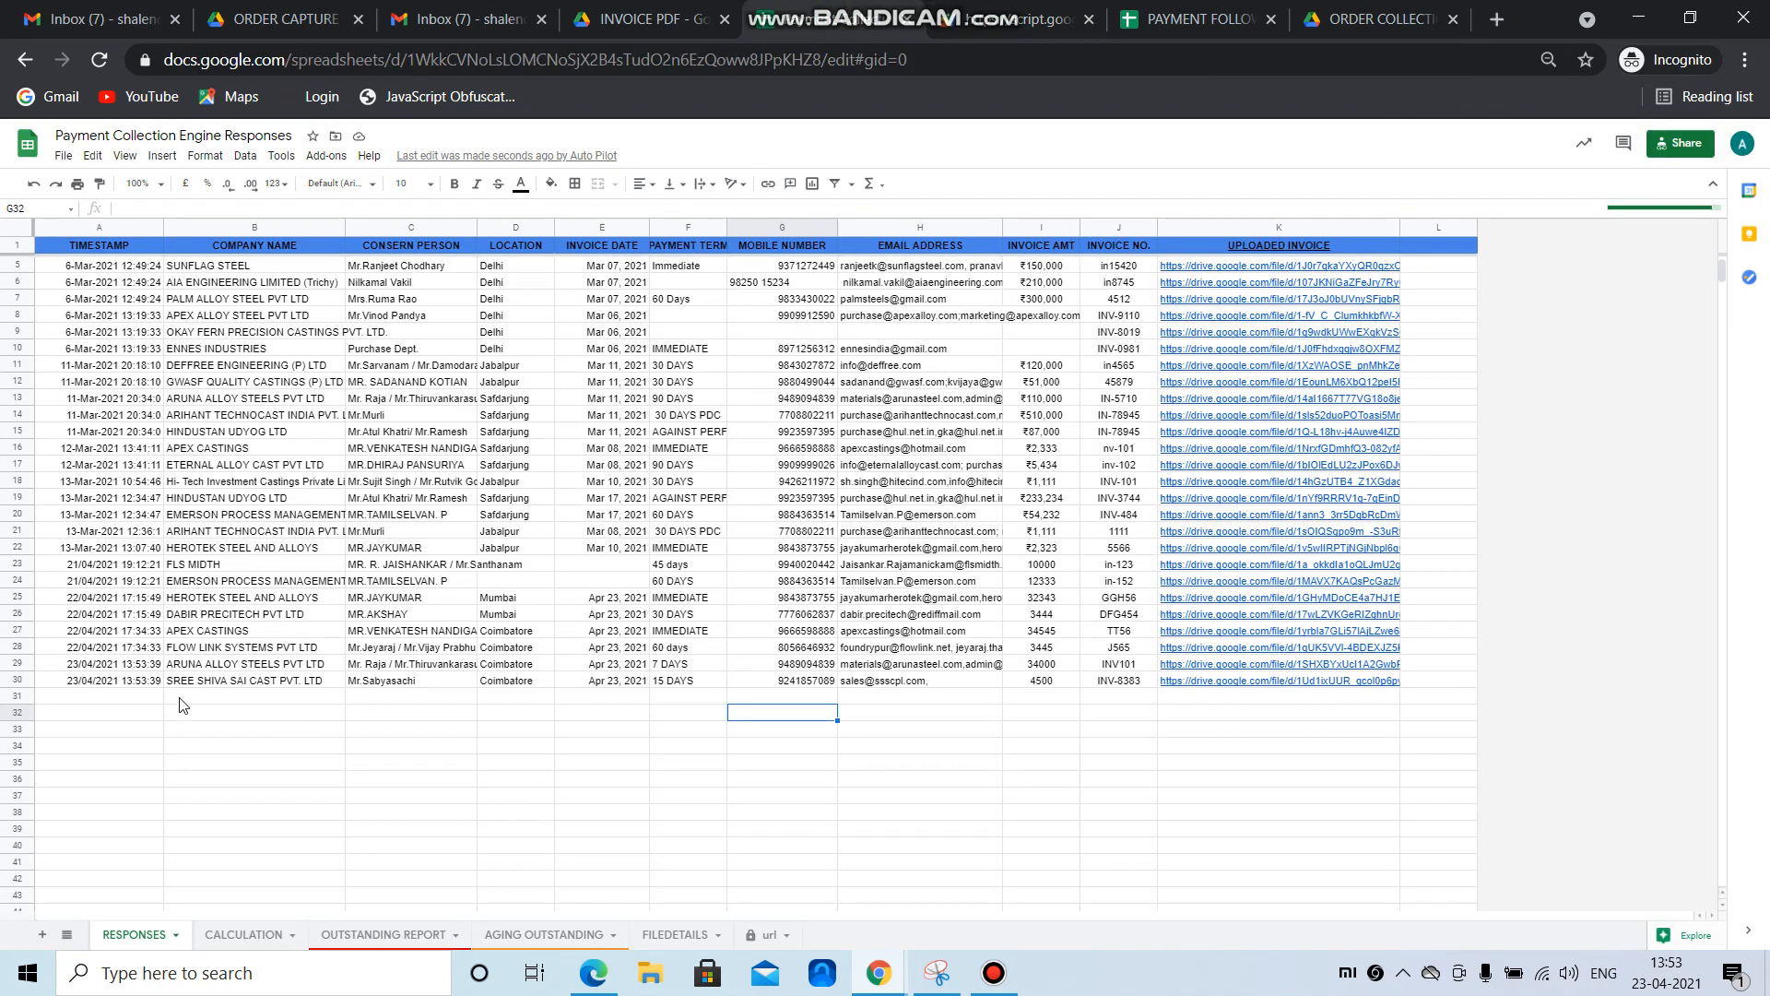
click(14, 663)
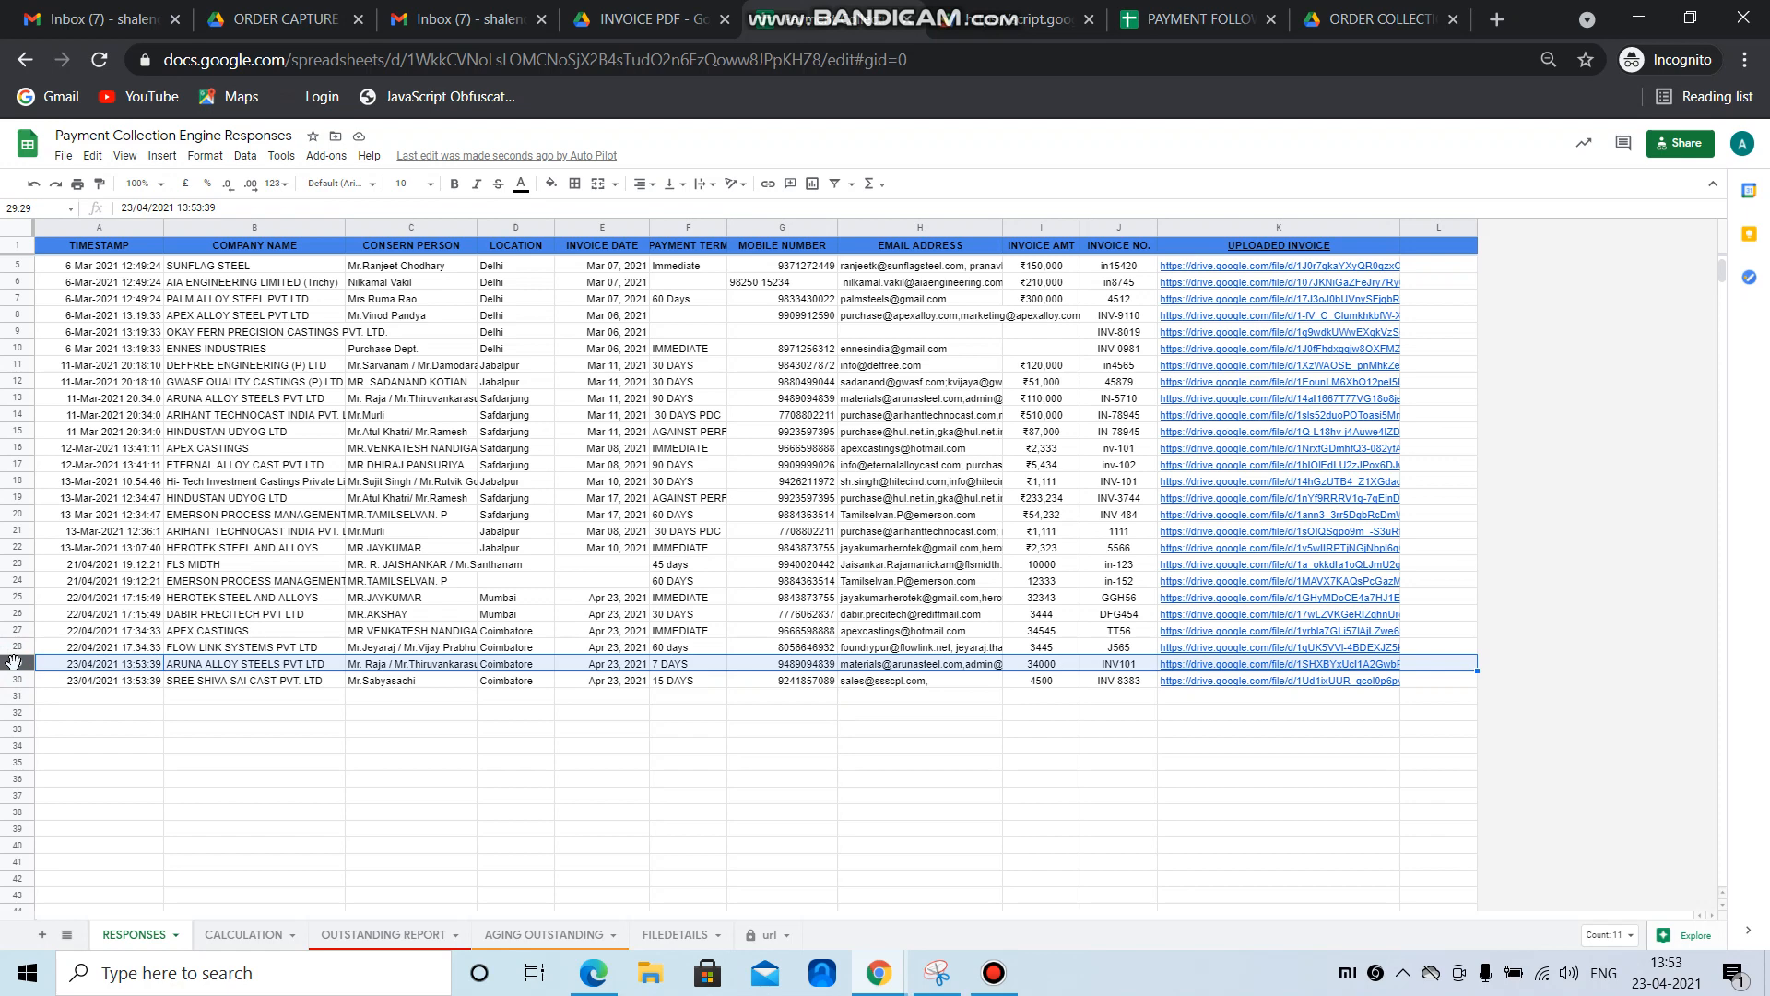
key(shift+Down)
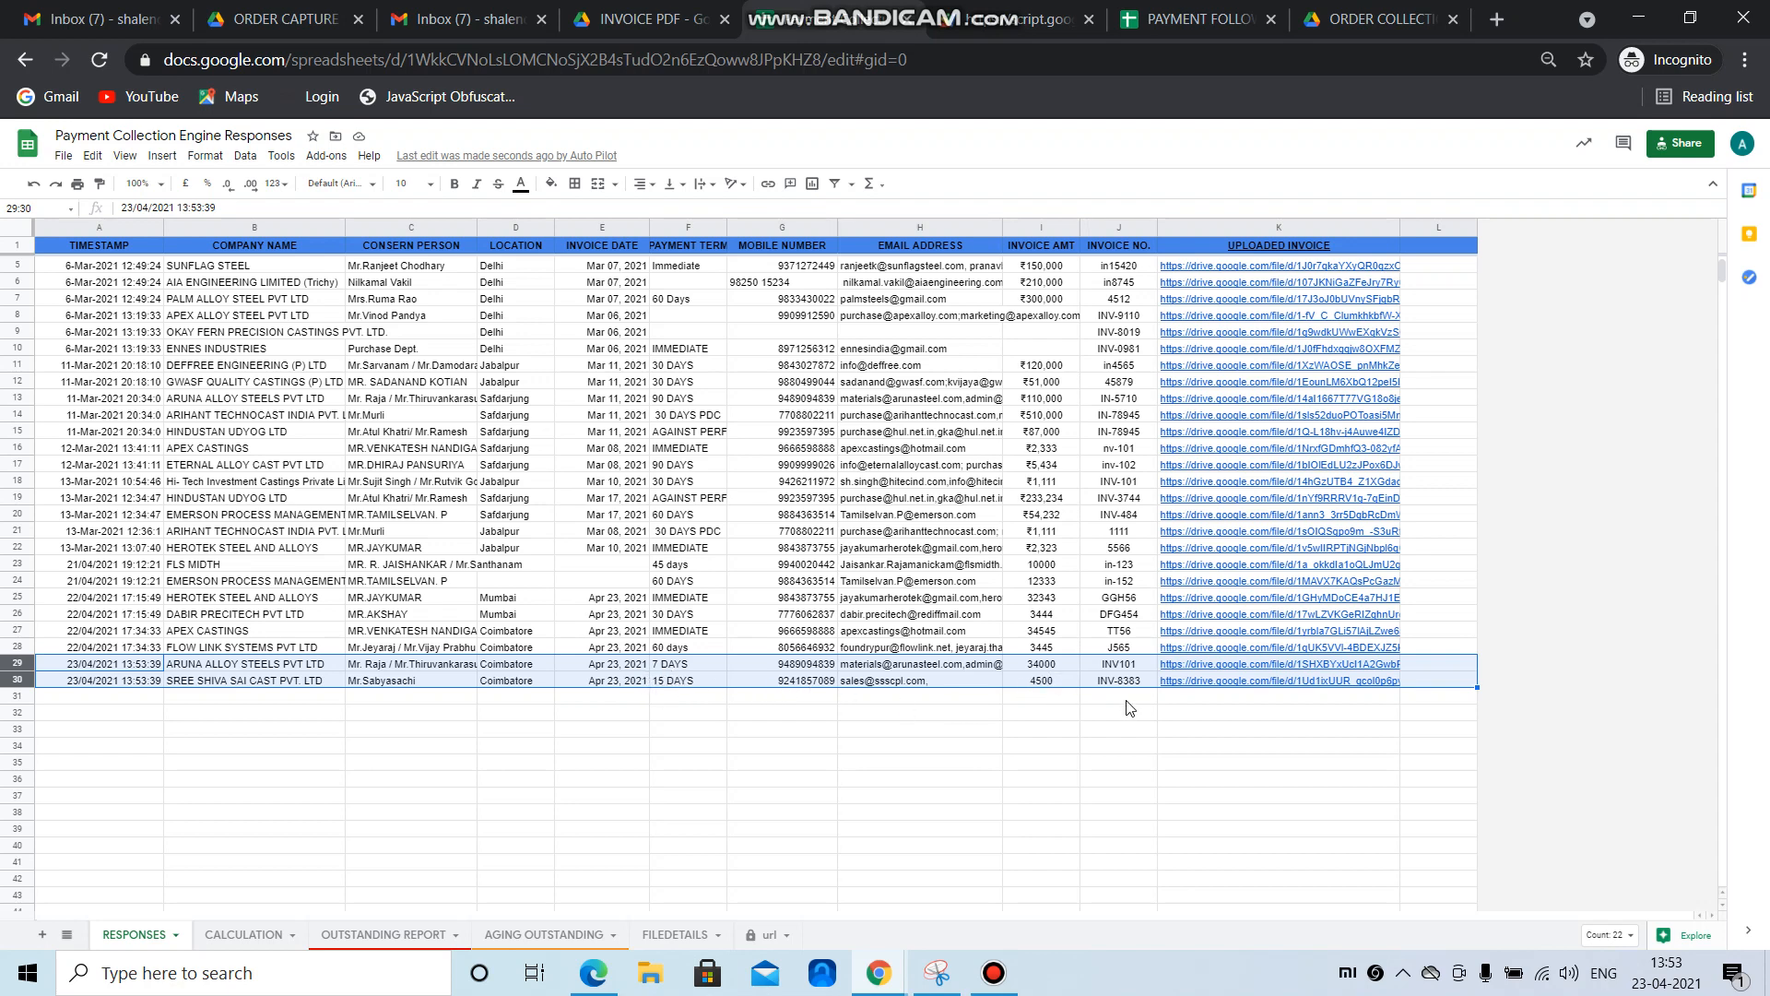
click(1214, 697)
click(1214, 666)
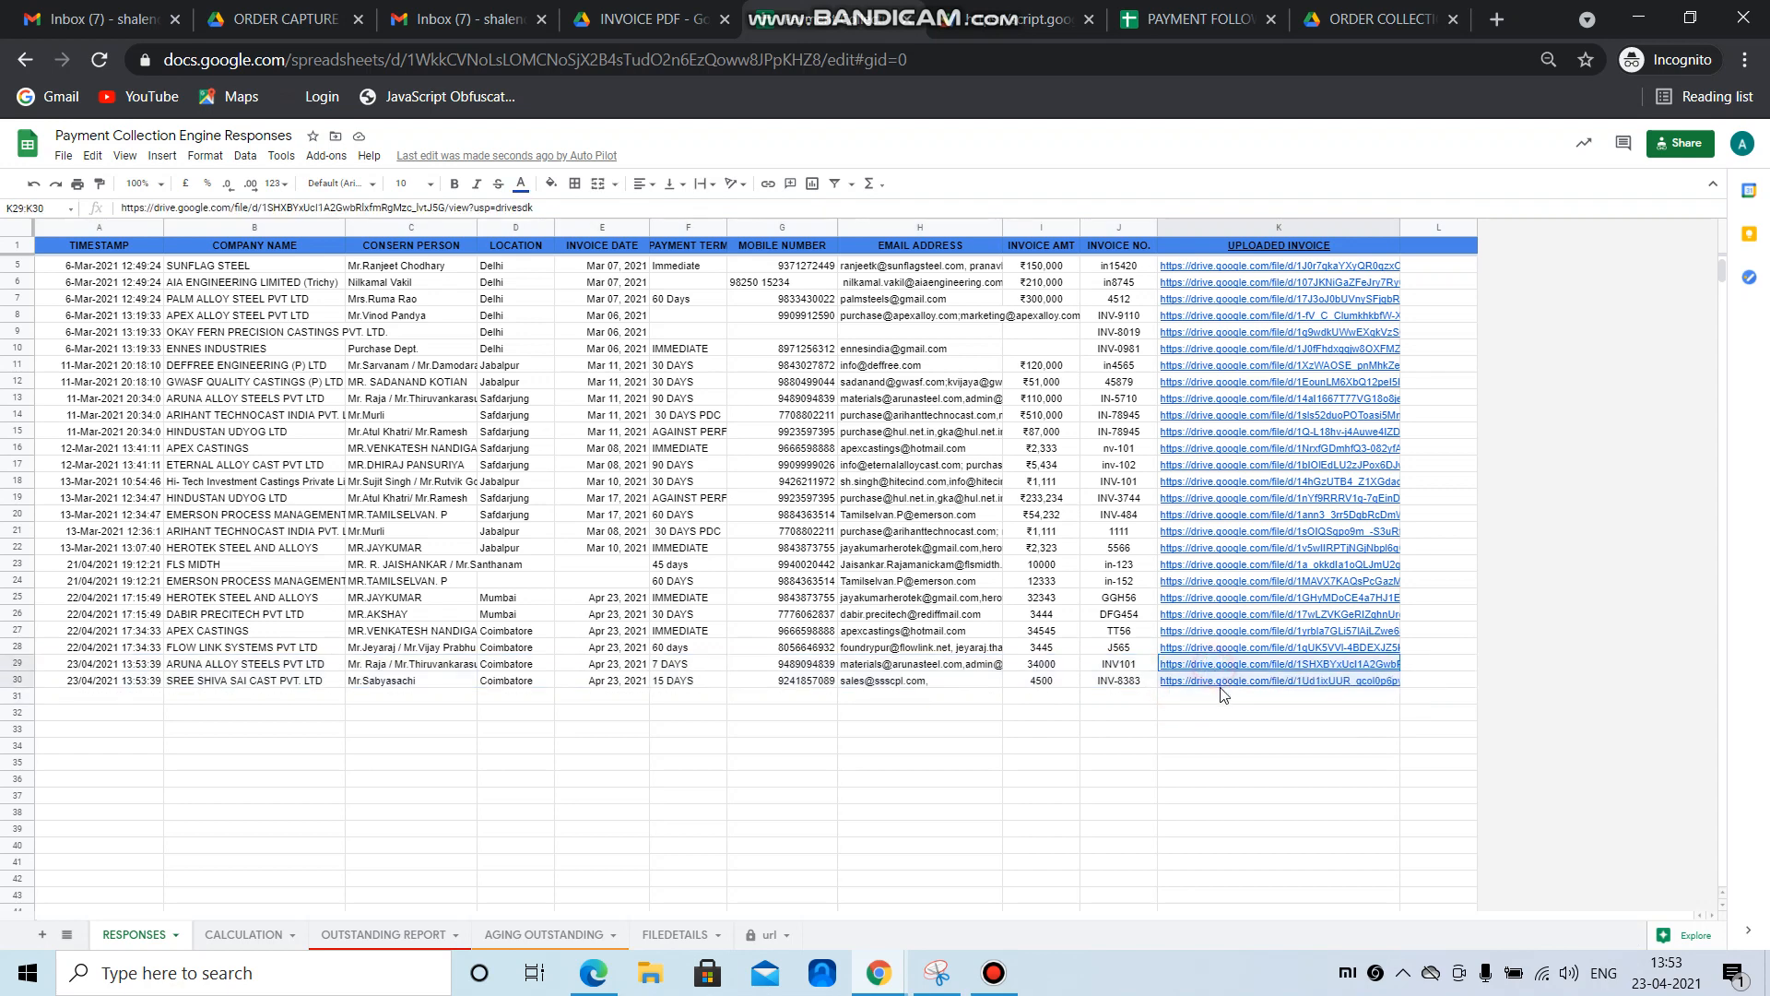
click(1262, 770)
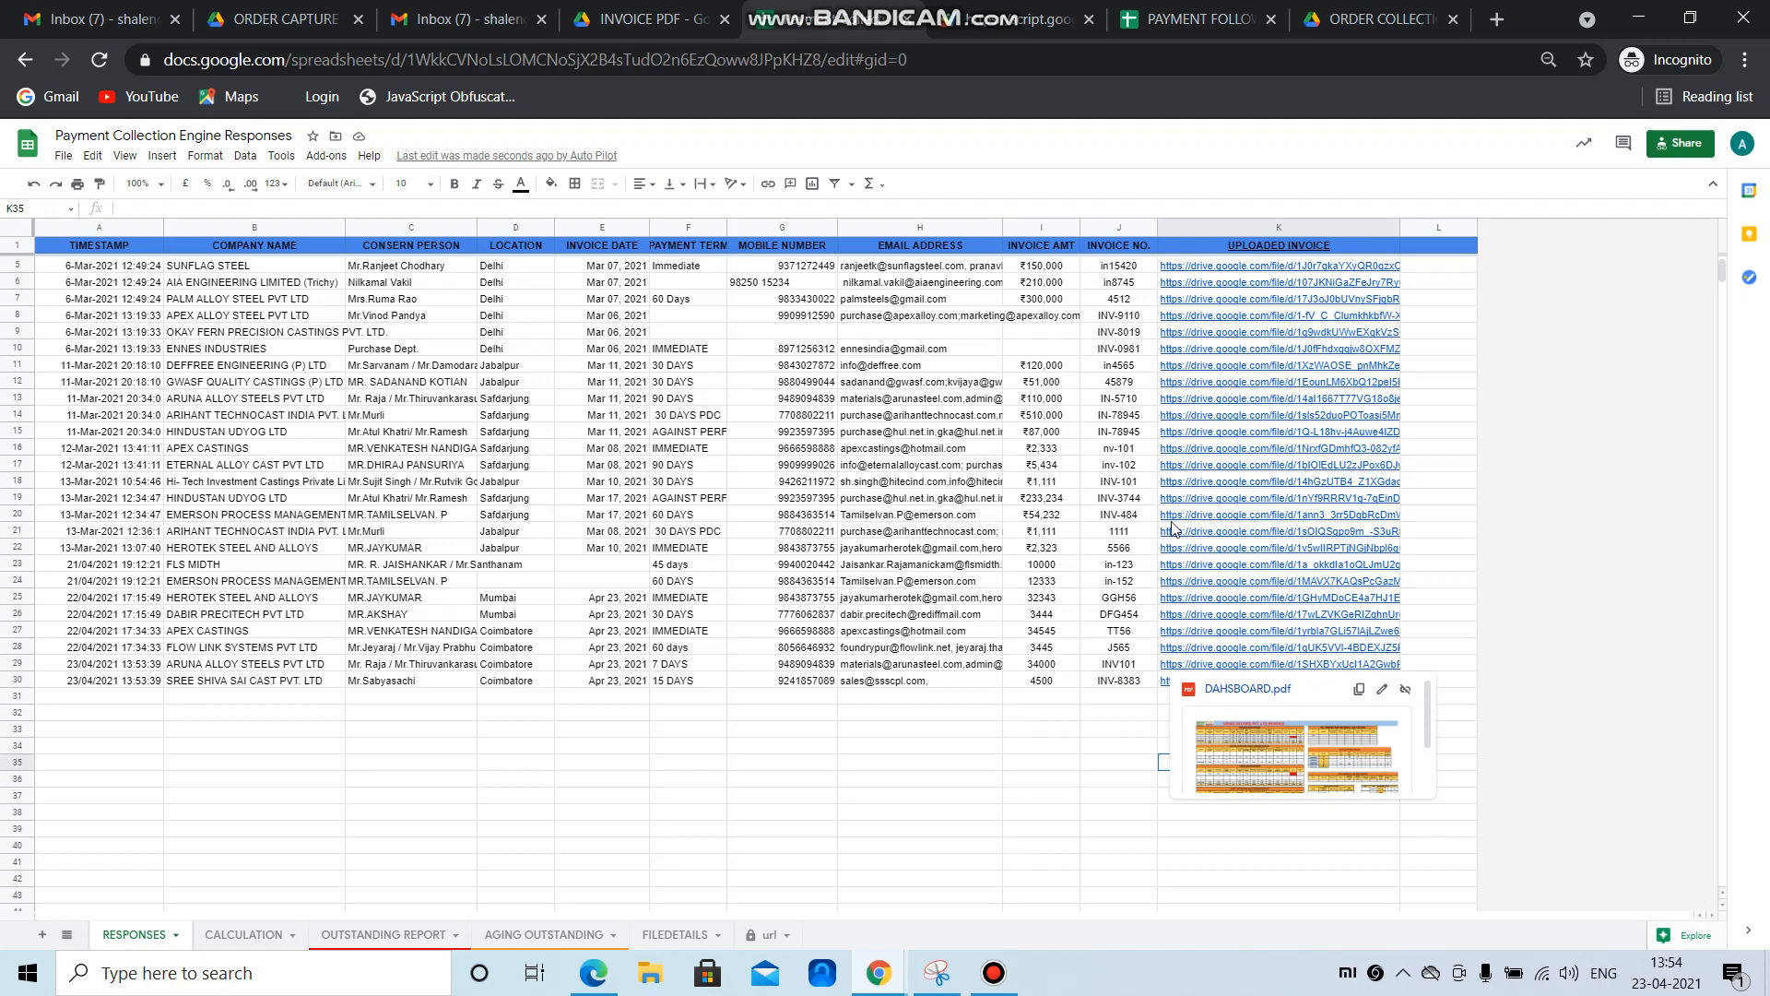
- Switch to the INVOICE PDF folder in Google Drive, preview the uploaded DAHSBOARD.pdf and close the preview
click(628, 6)
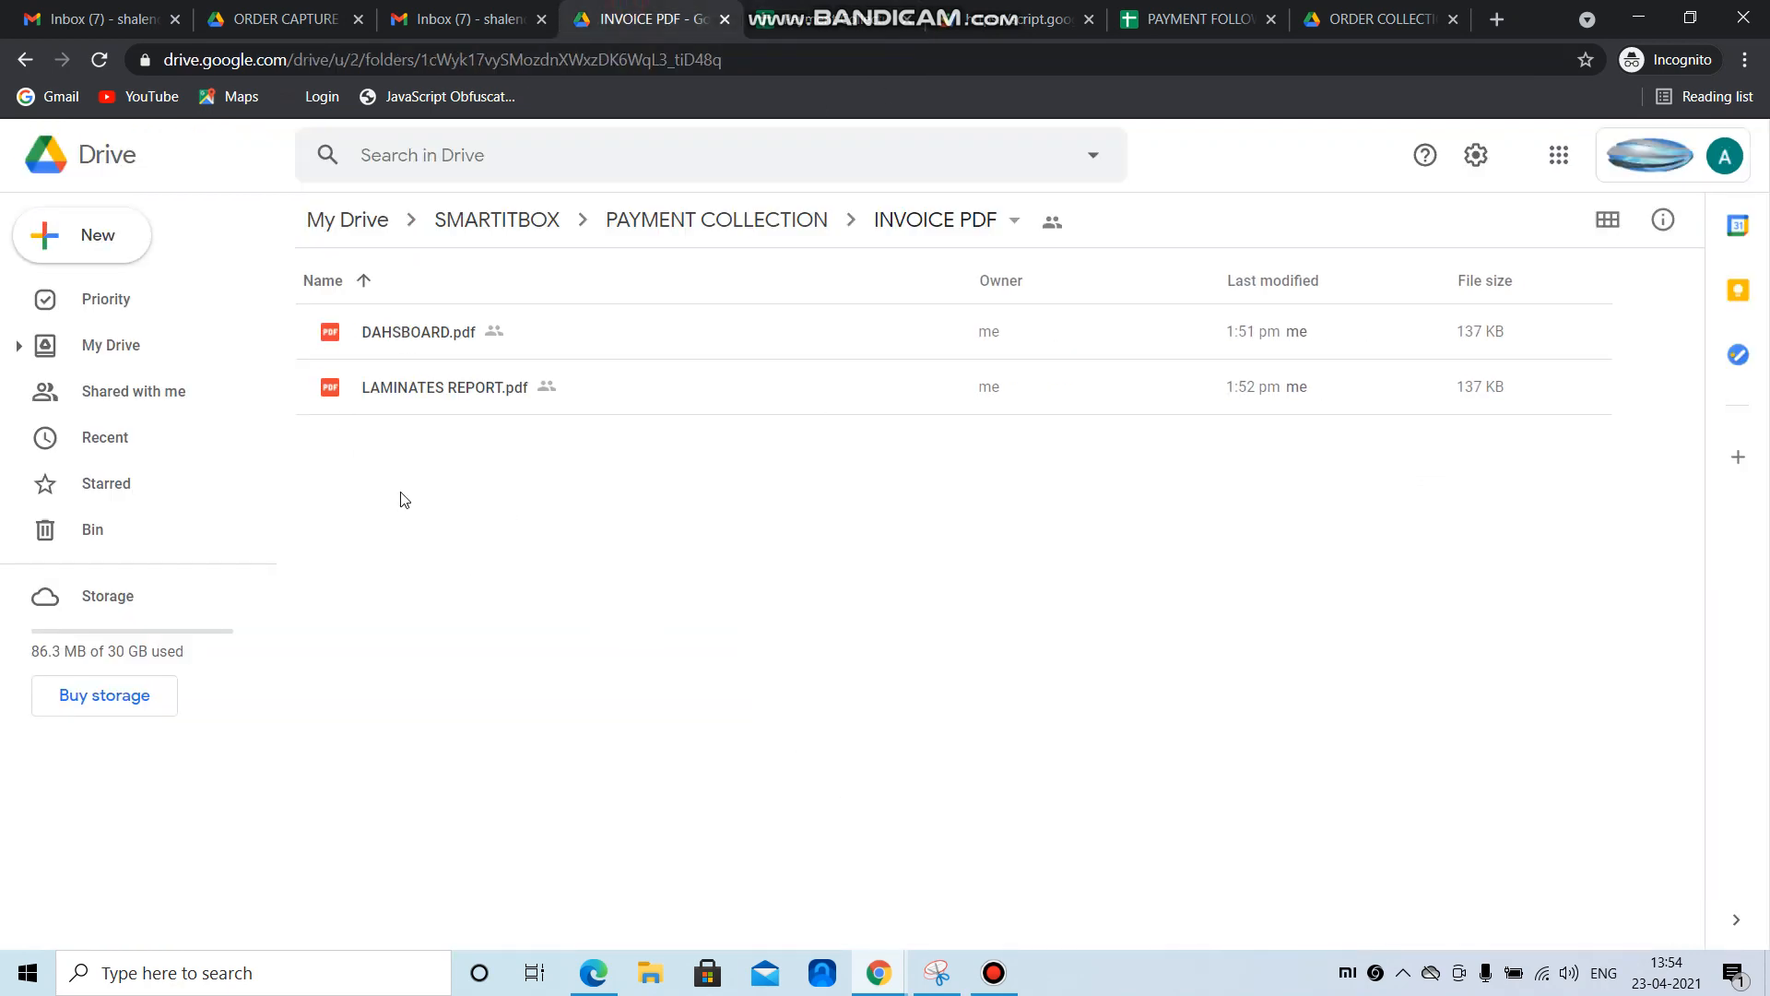
click(405, 332)
double_click(404, 334)
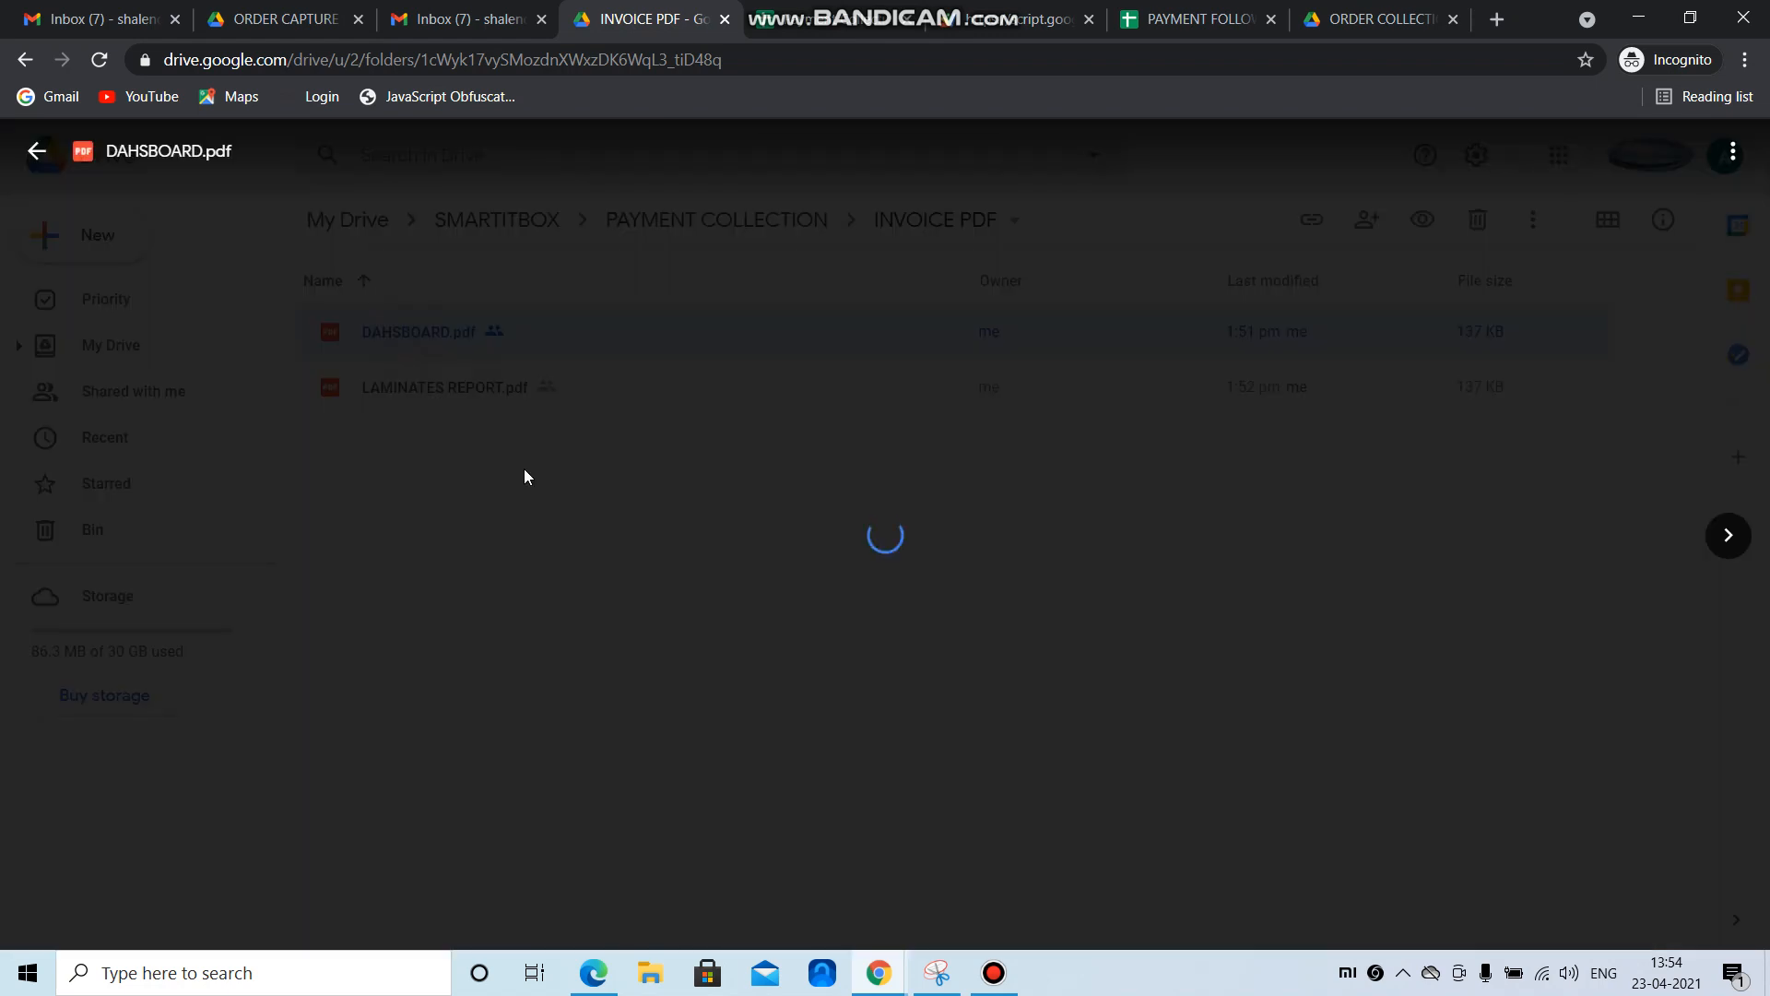
key(Escape)
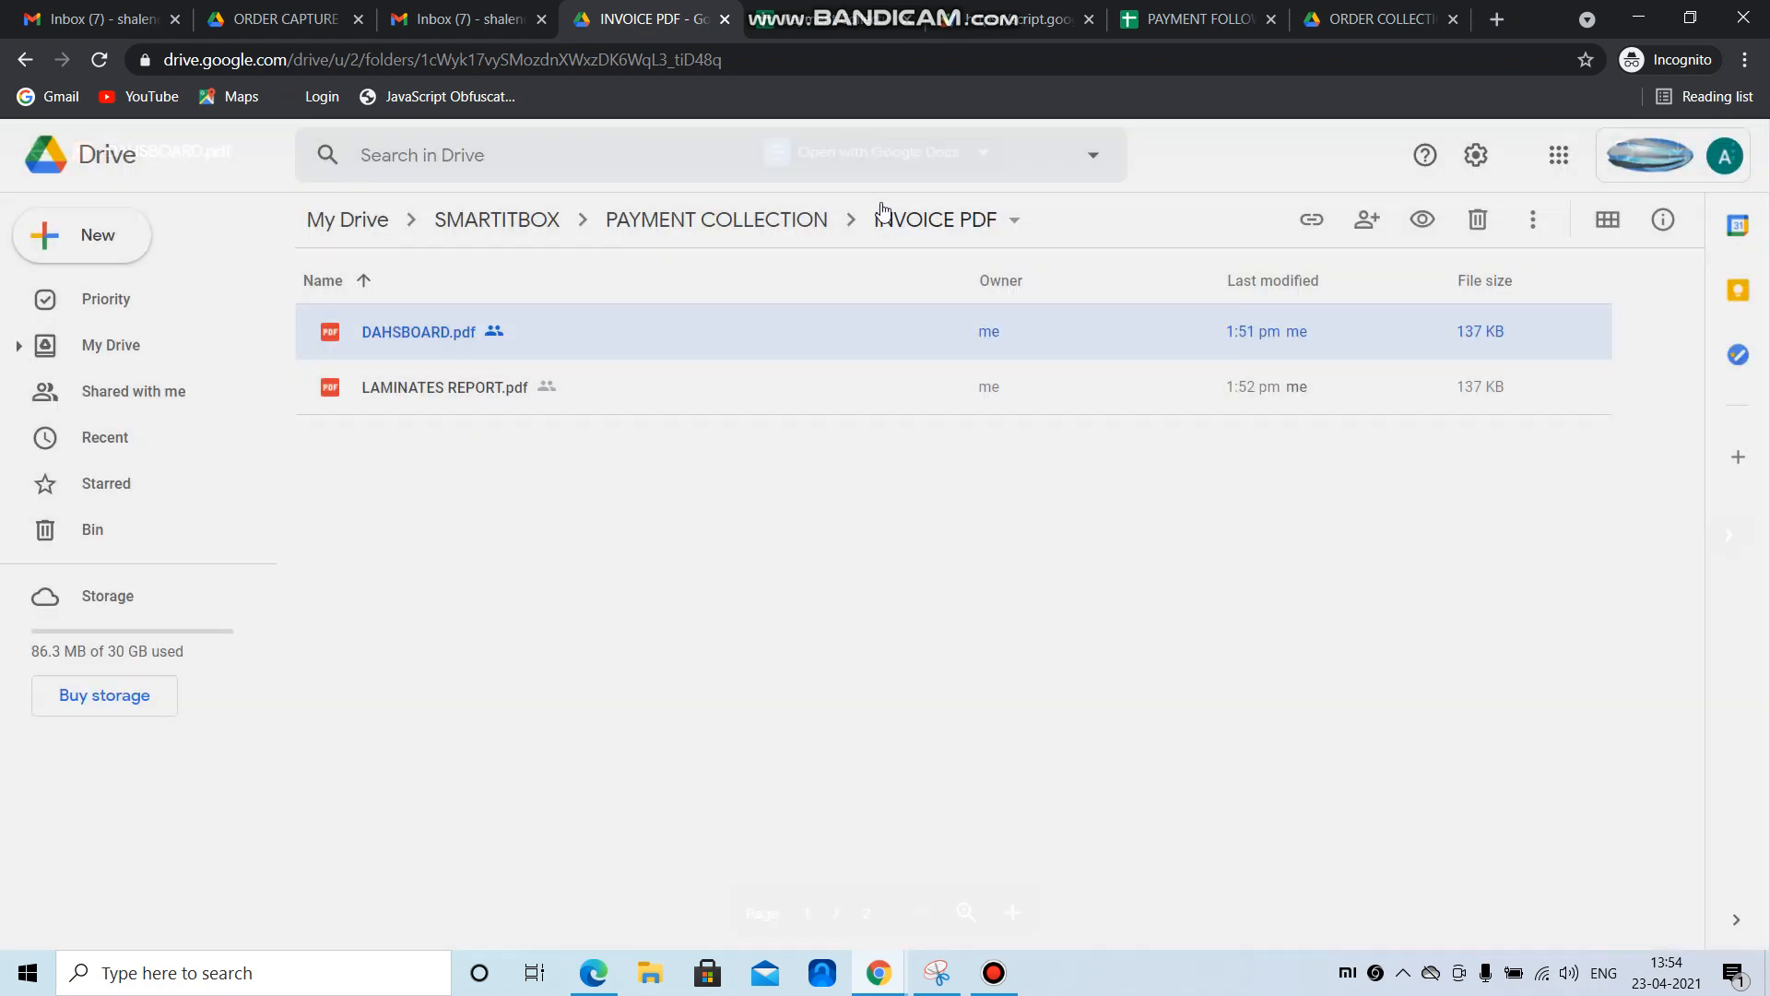
- Switch to the Payment Collection Engine Responses spreadsheet and examine the ARUNA ALLOY STEELS row's company, contact person and invoice amount
click(550, 605)
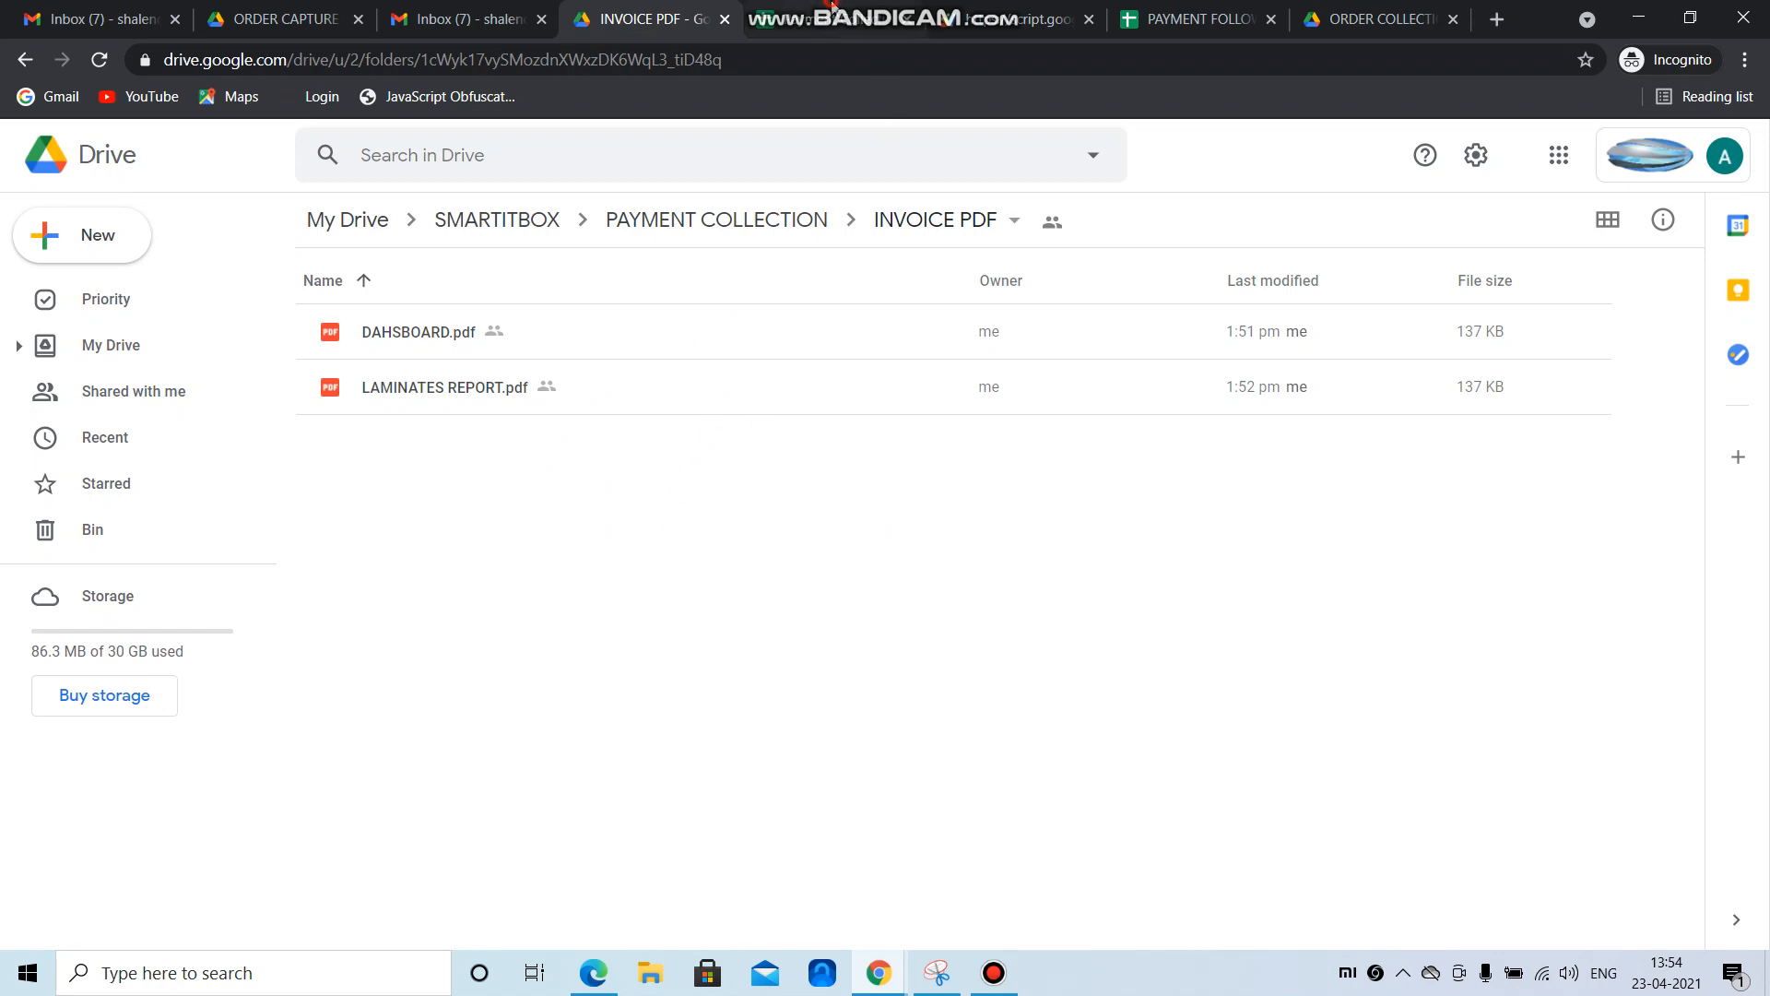
click(913, 20)
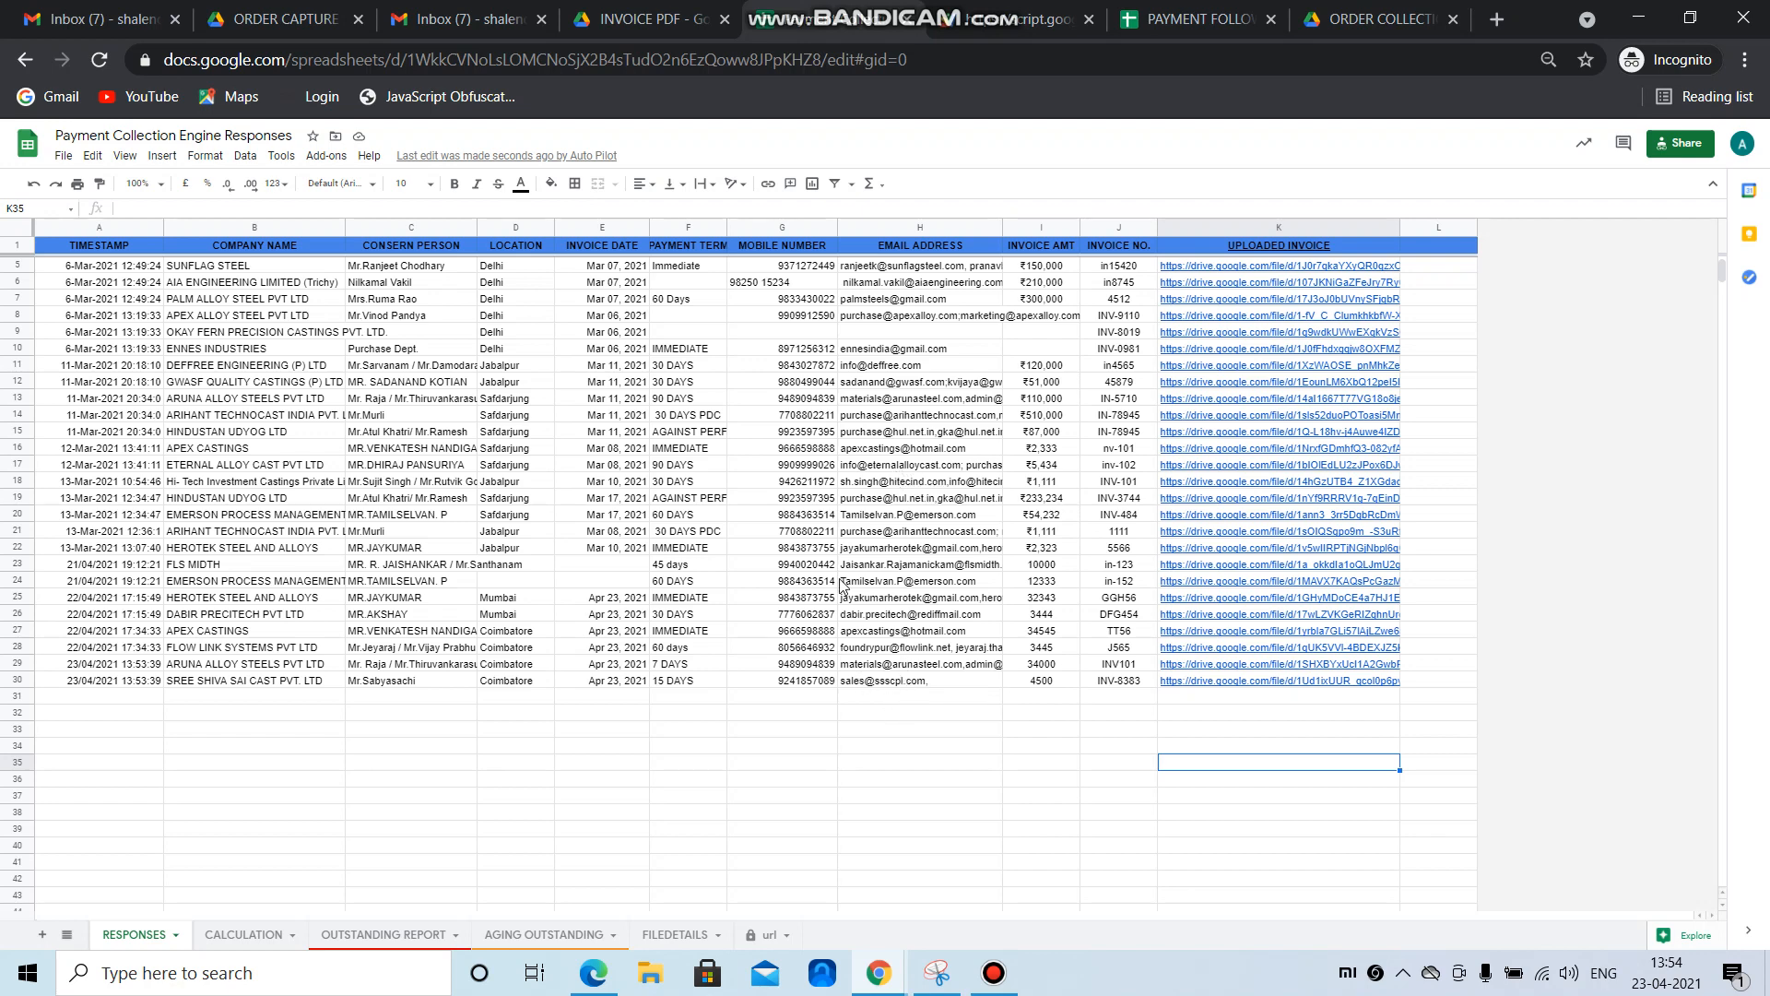
click(214, 665)
click(406, 667)
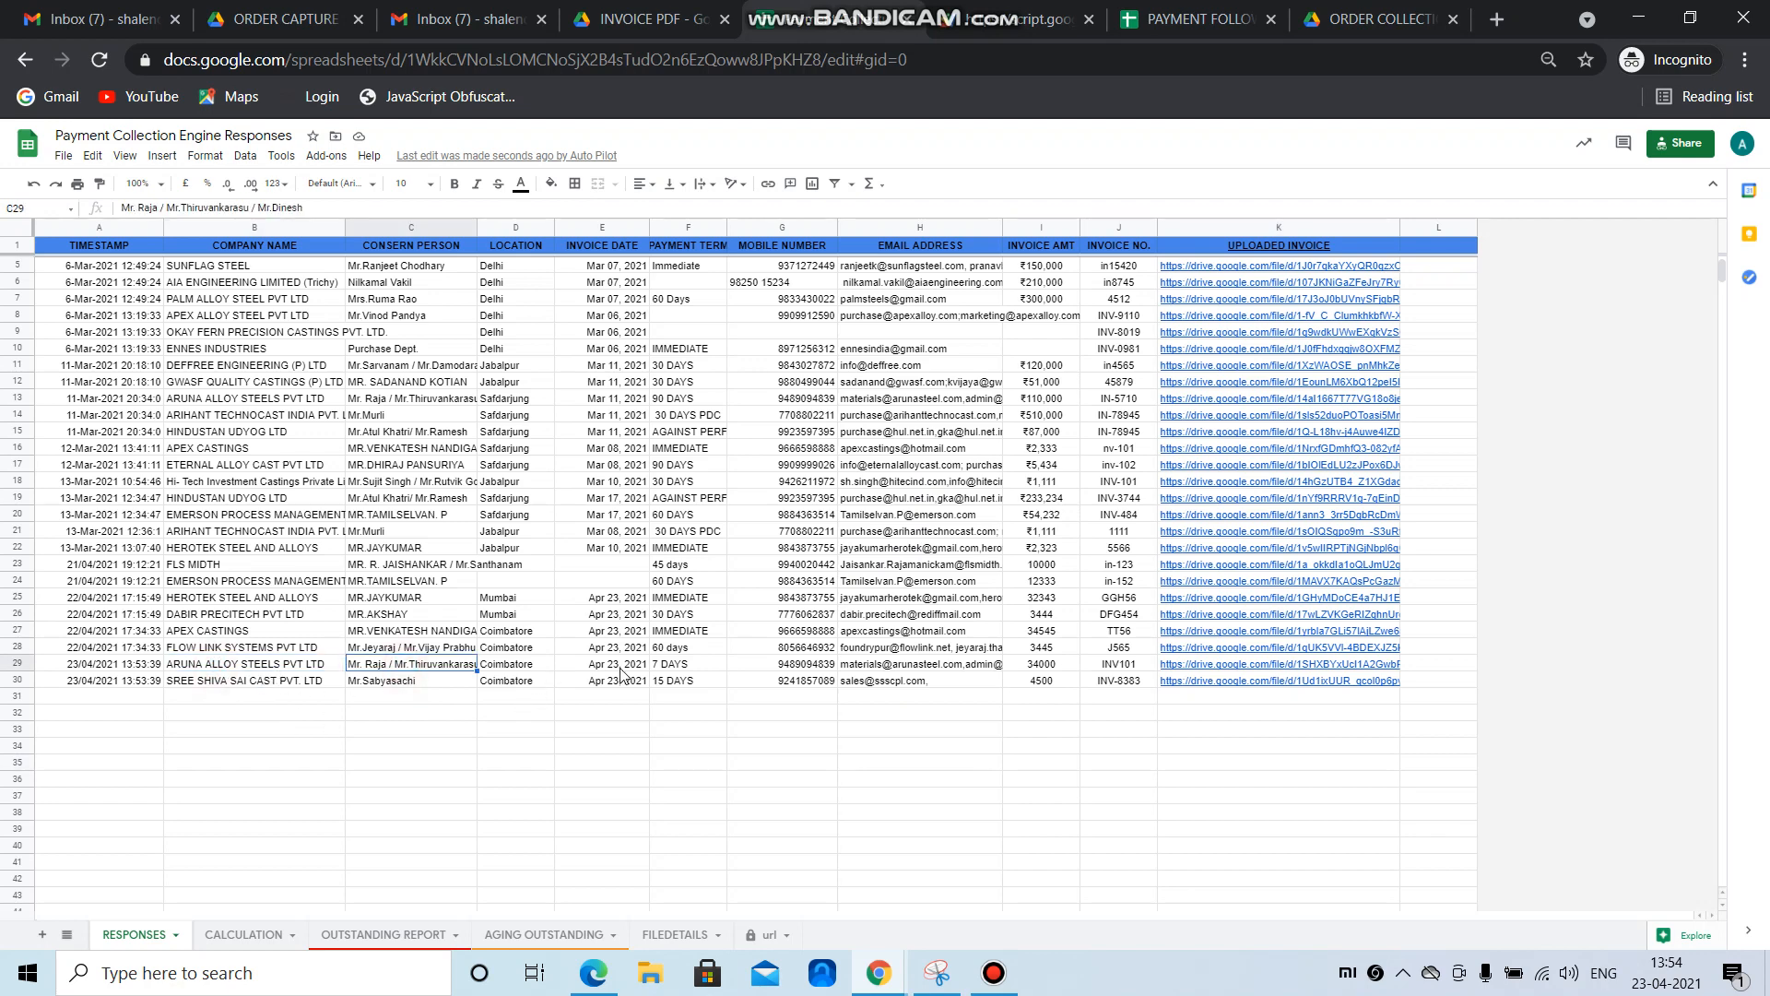
click(1101, 670)
click(1057, 669)
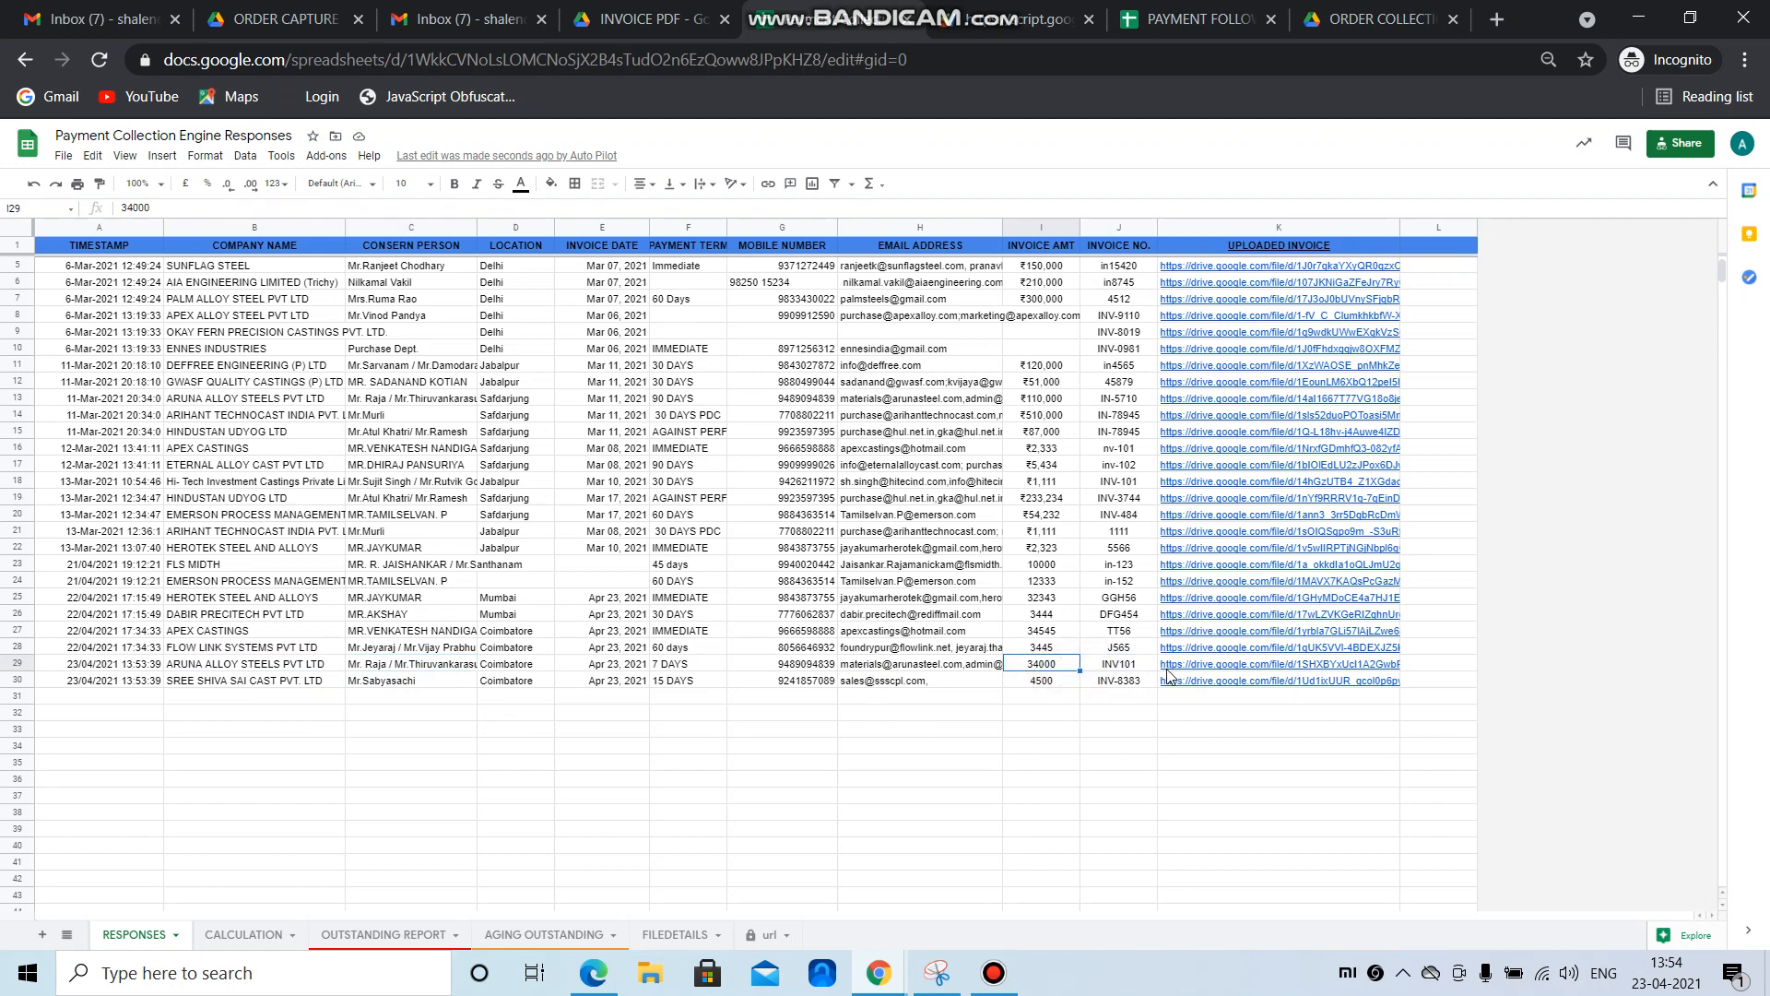
- Open the uploaded invoice link in the ARUNA ALLOY STEELS row, close its tab and return to the responses sheet
click(1223, 663)
click(1206, 770)
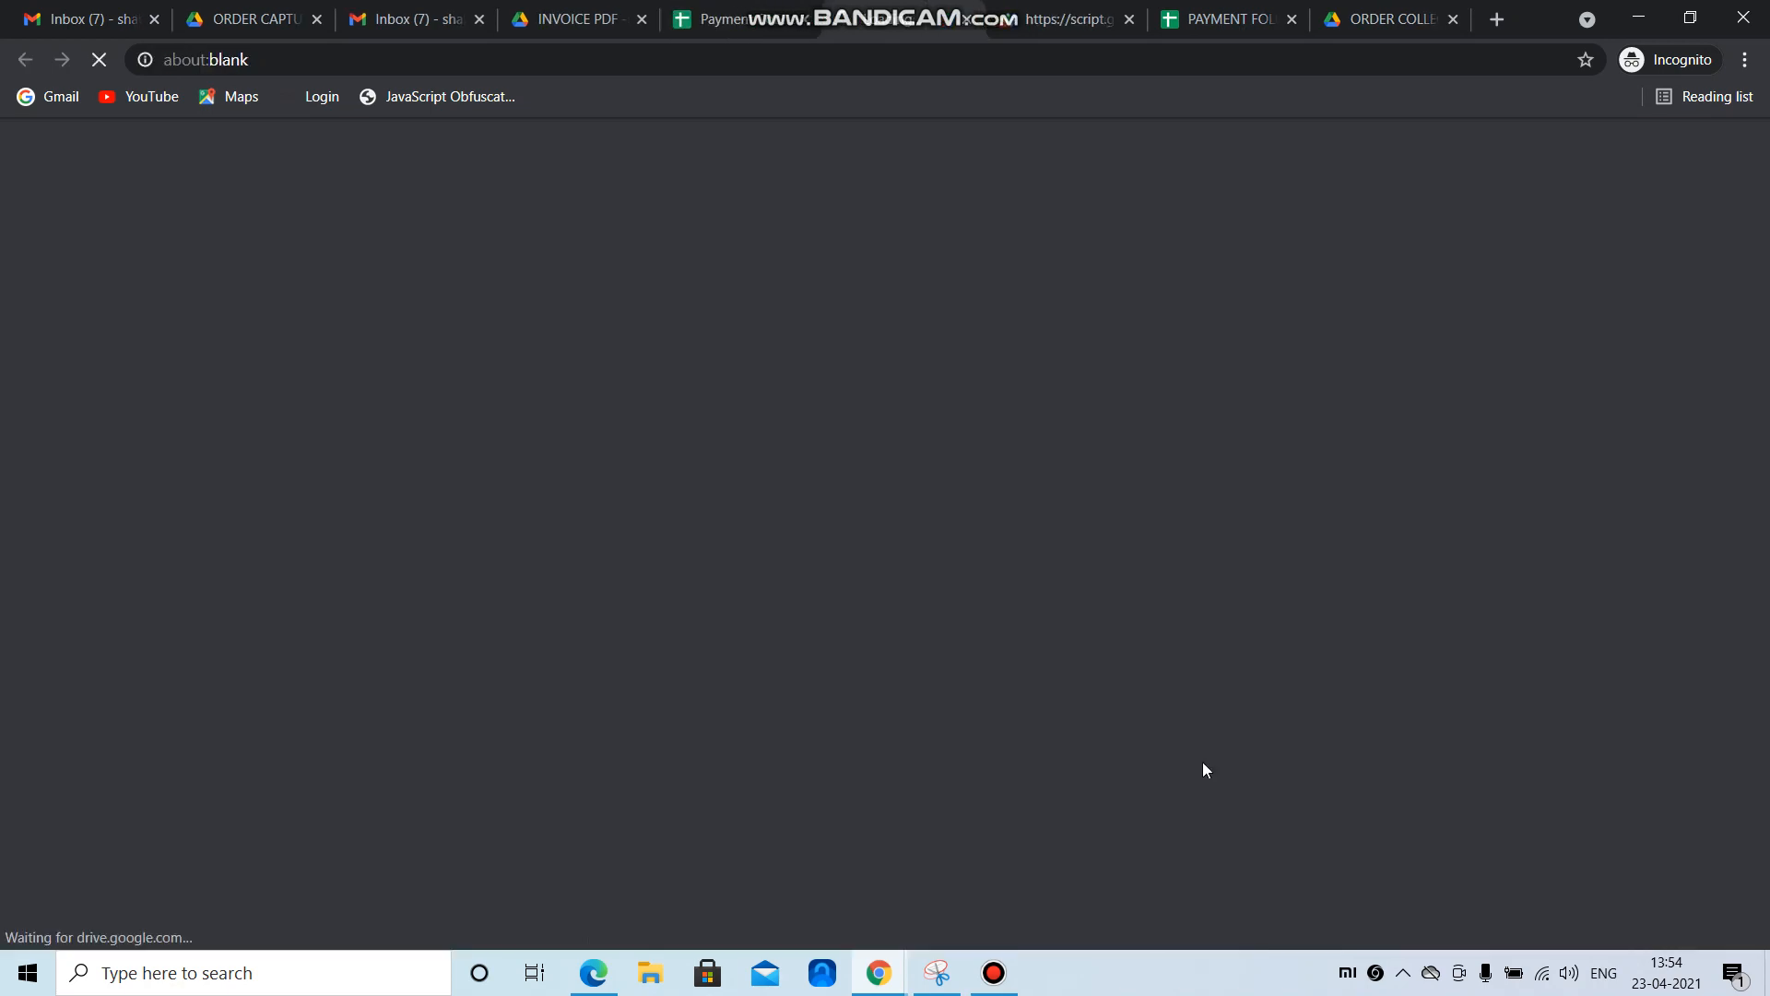
click(966, 18)
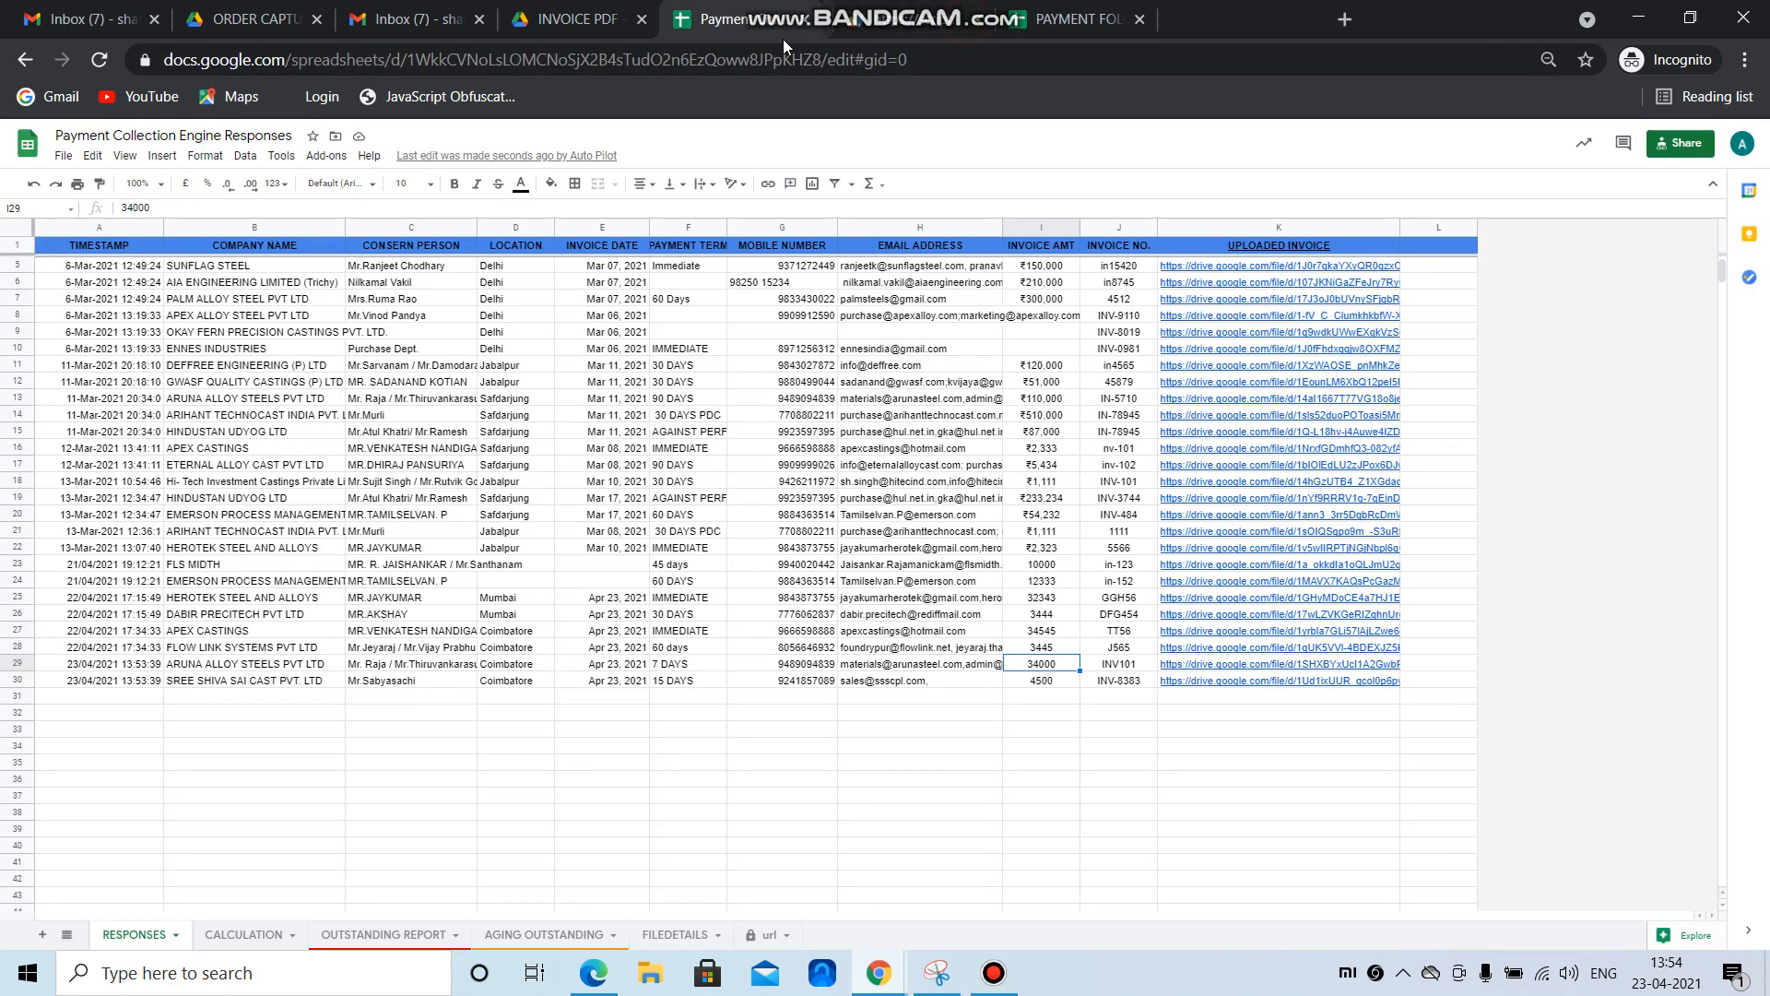
click(1217, 764)
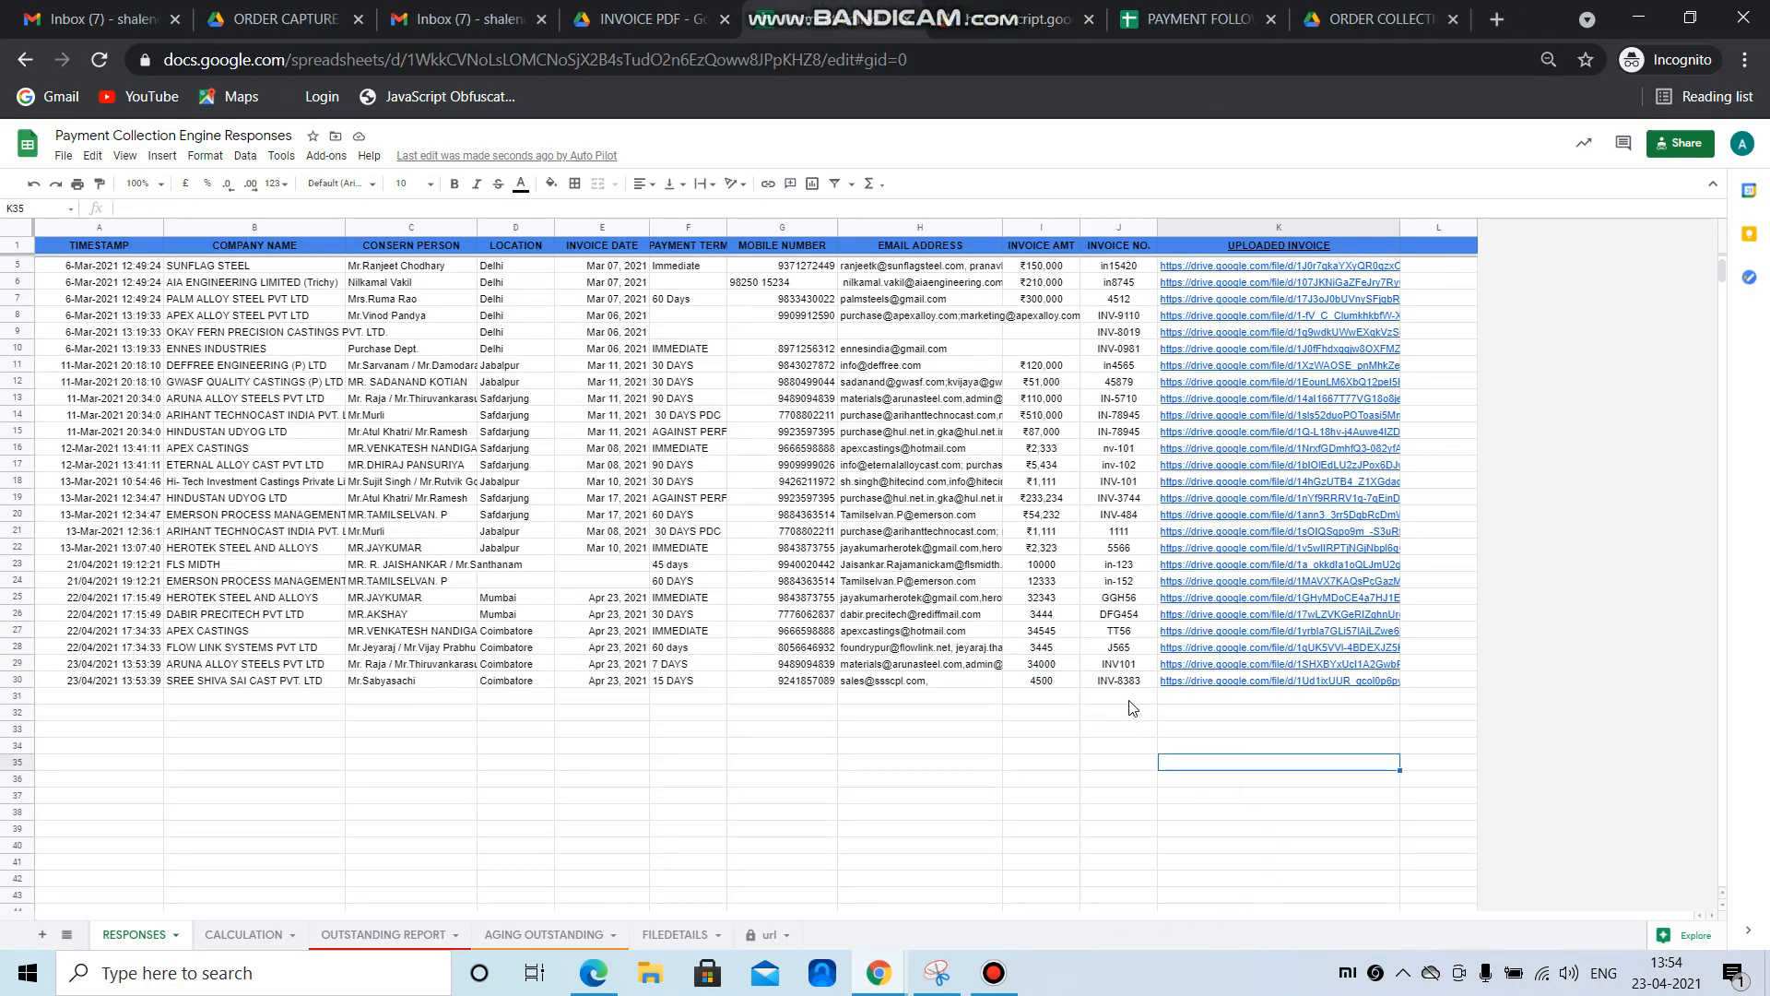
click(567, 779)
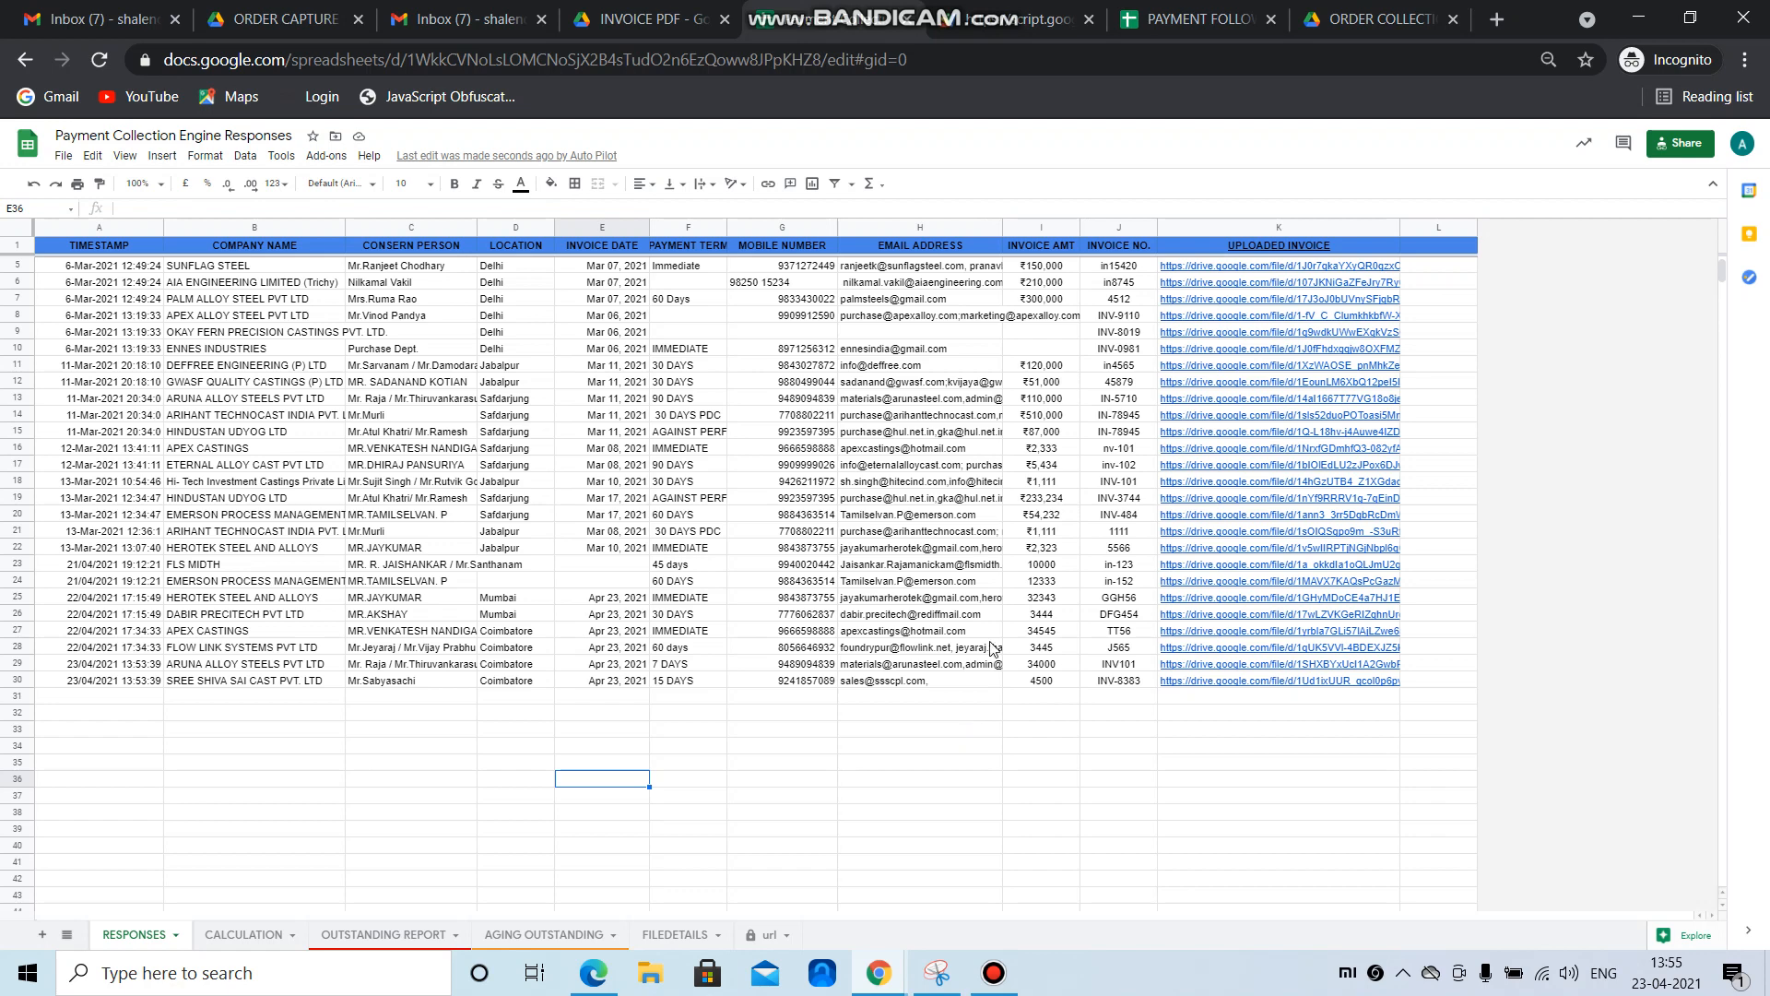
- Switch to the PAYMENT FOLLOW-UP spreadsheet and highlight rows 29 and 30 of the UPDATE sheet to examine the newly submitted invoices
key(ctrl+Tab)
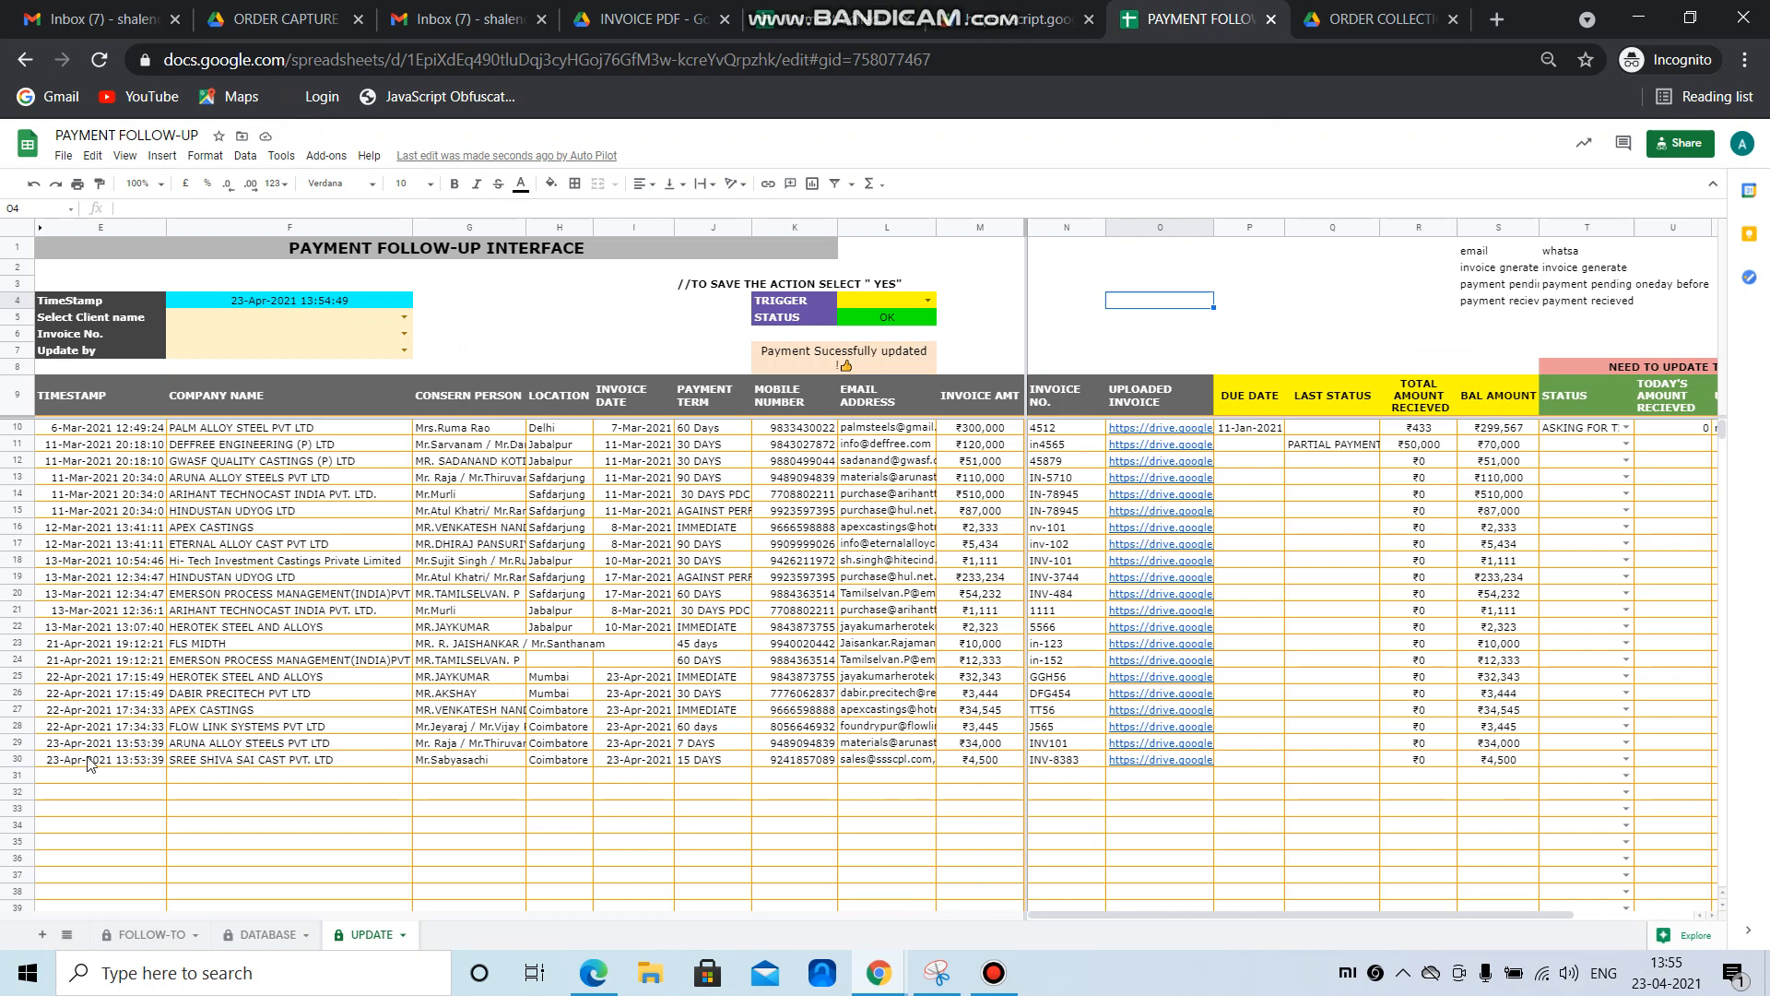
click(20, 744)
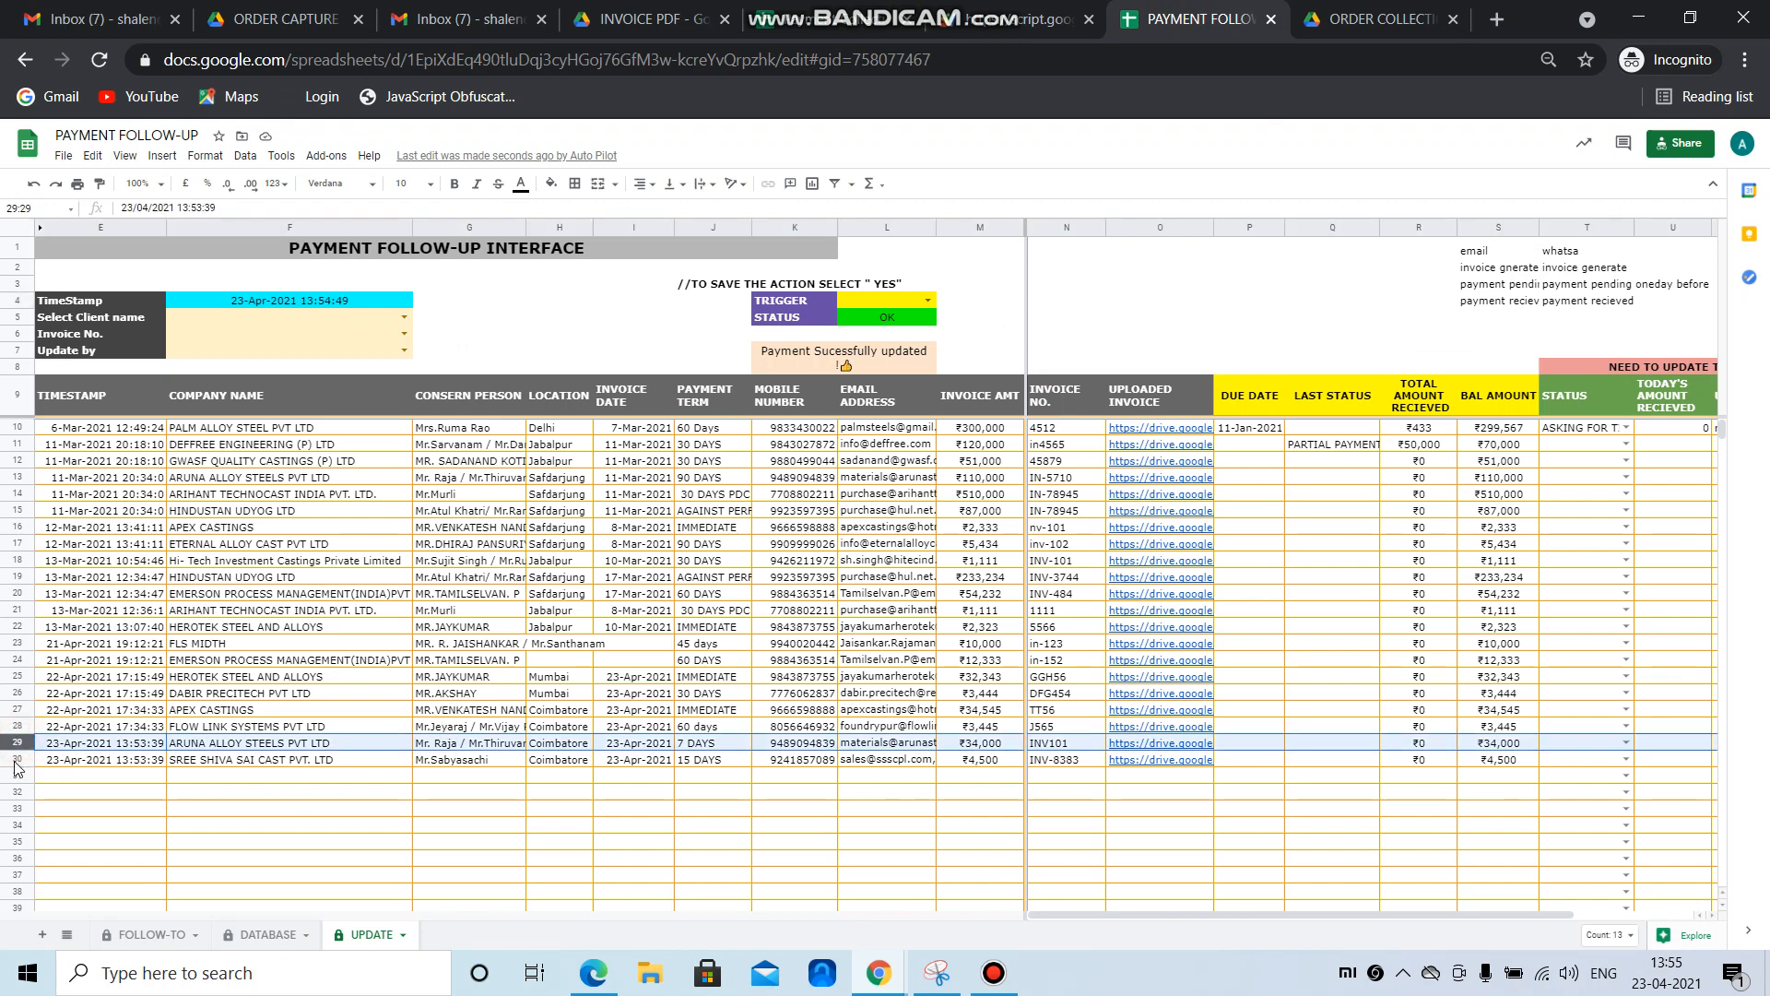
ctrl+click(15, 763)
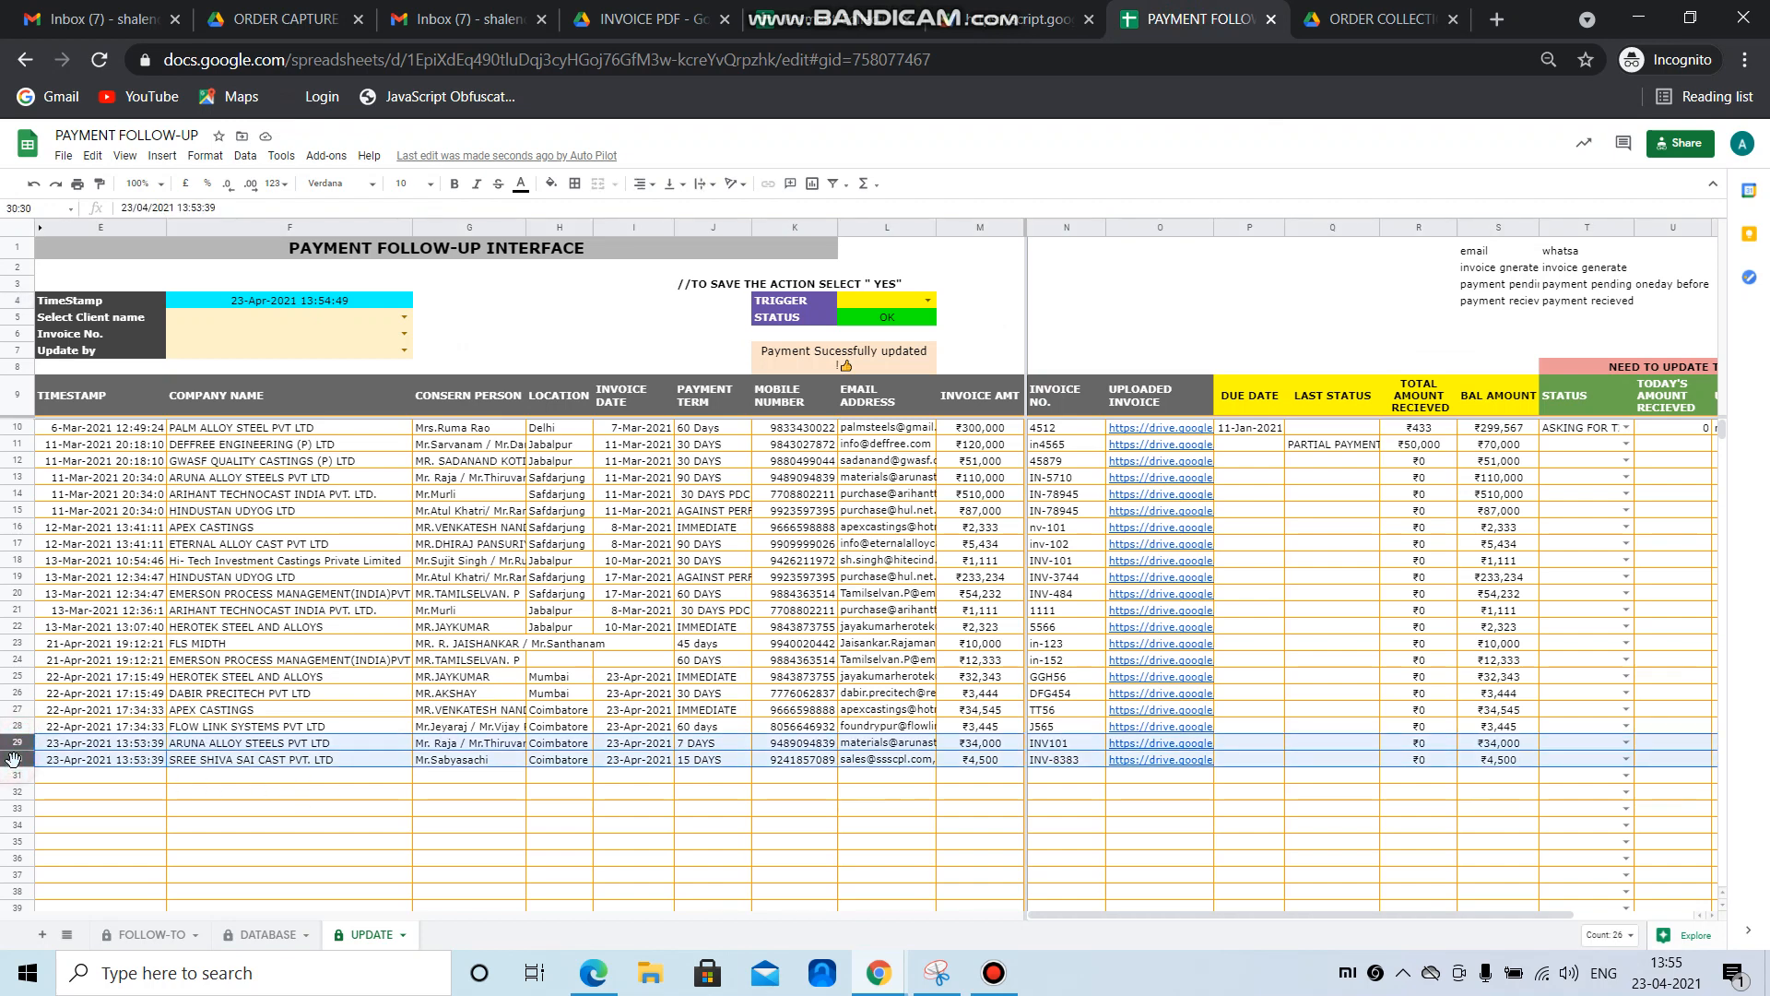
scroll(656, 806, down, 2)
scroll(744, 646, down, 2)
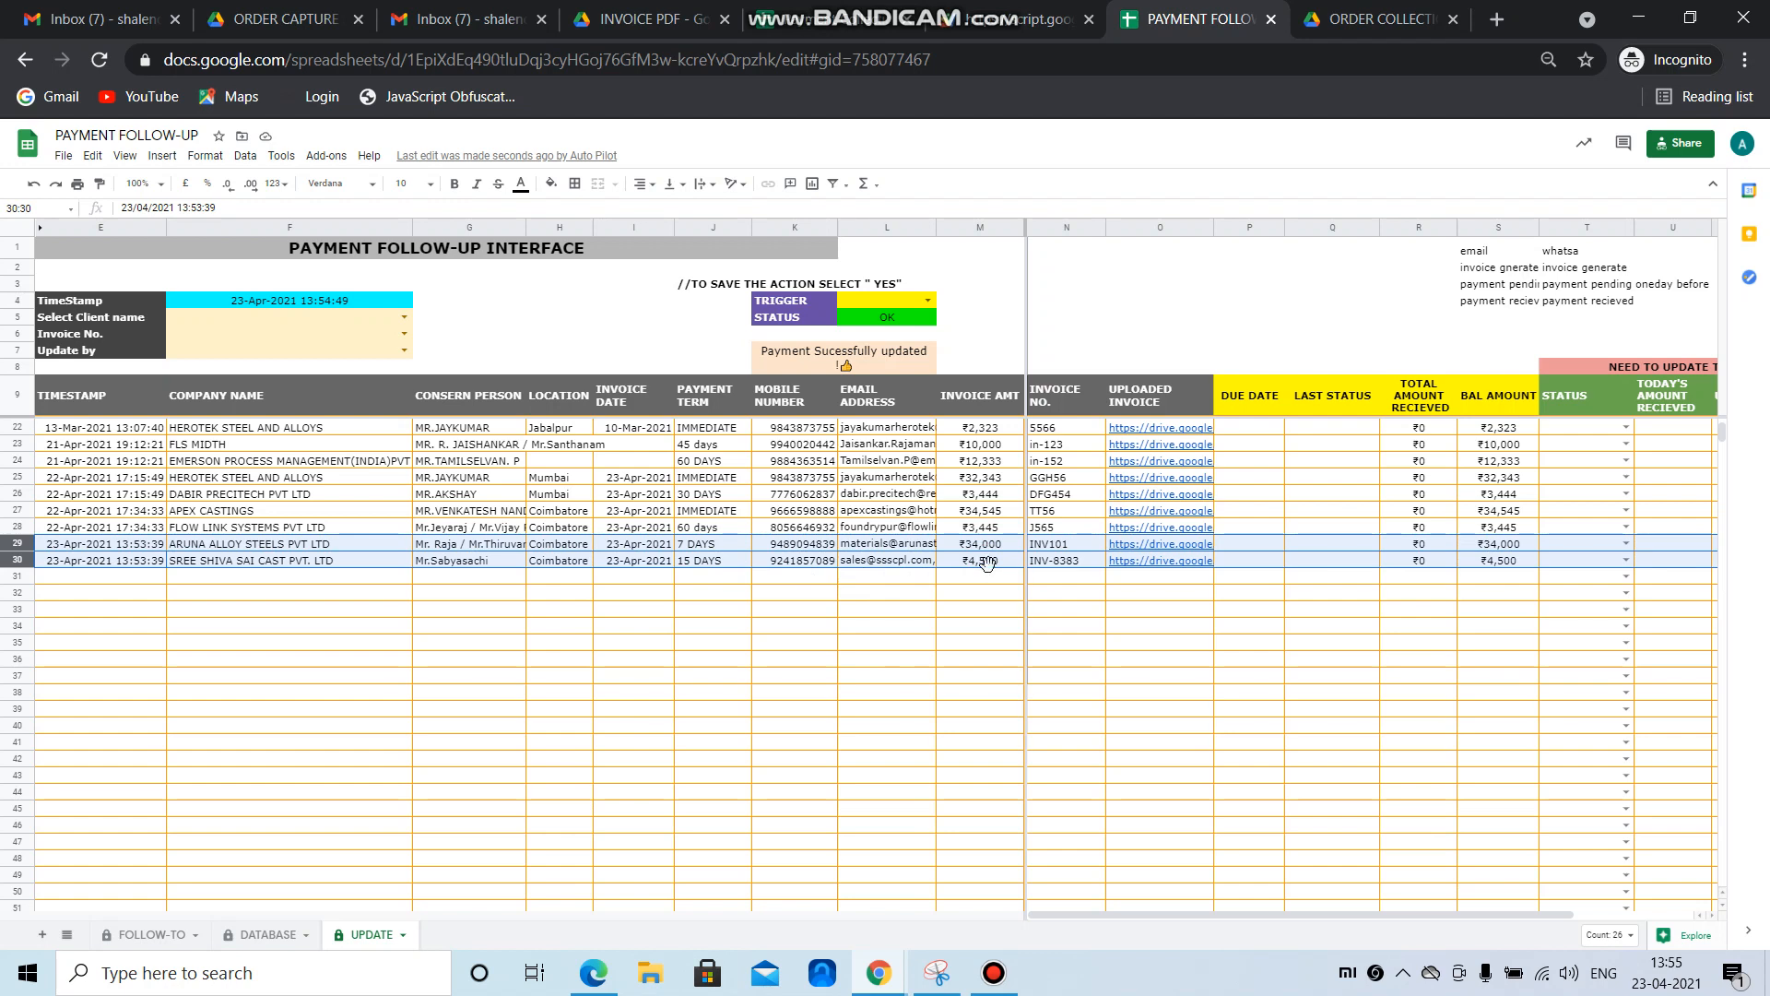
- Examine the invoice amount, invoice number, uploaded invoice and due date columns across the listed invoices
click(977, 626)
click(1060, 561)
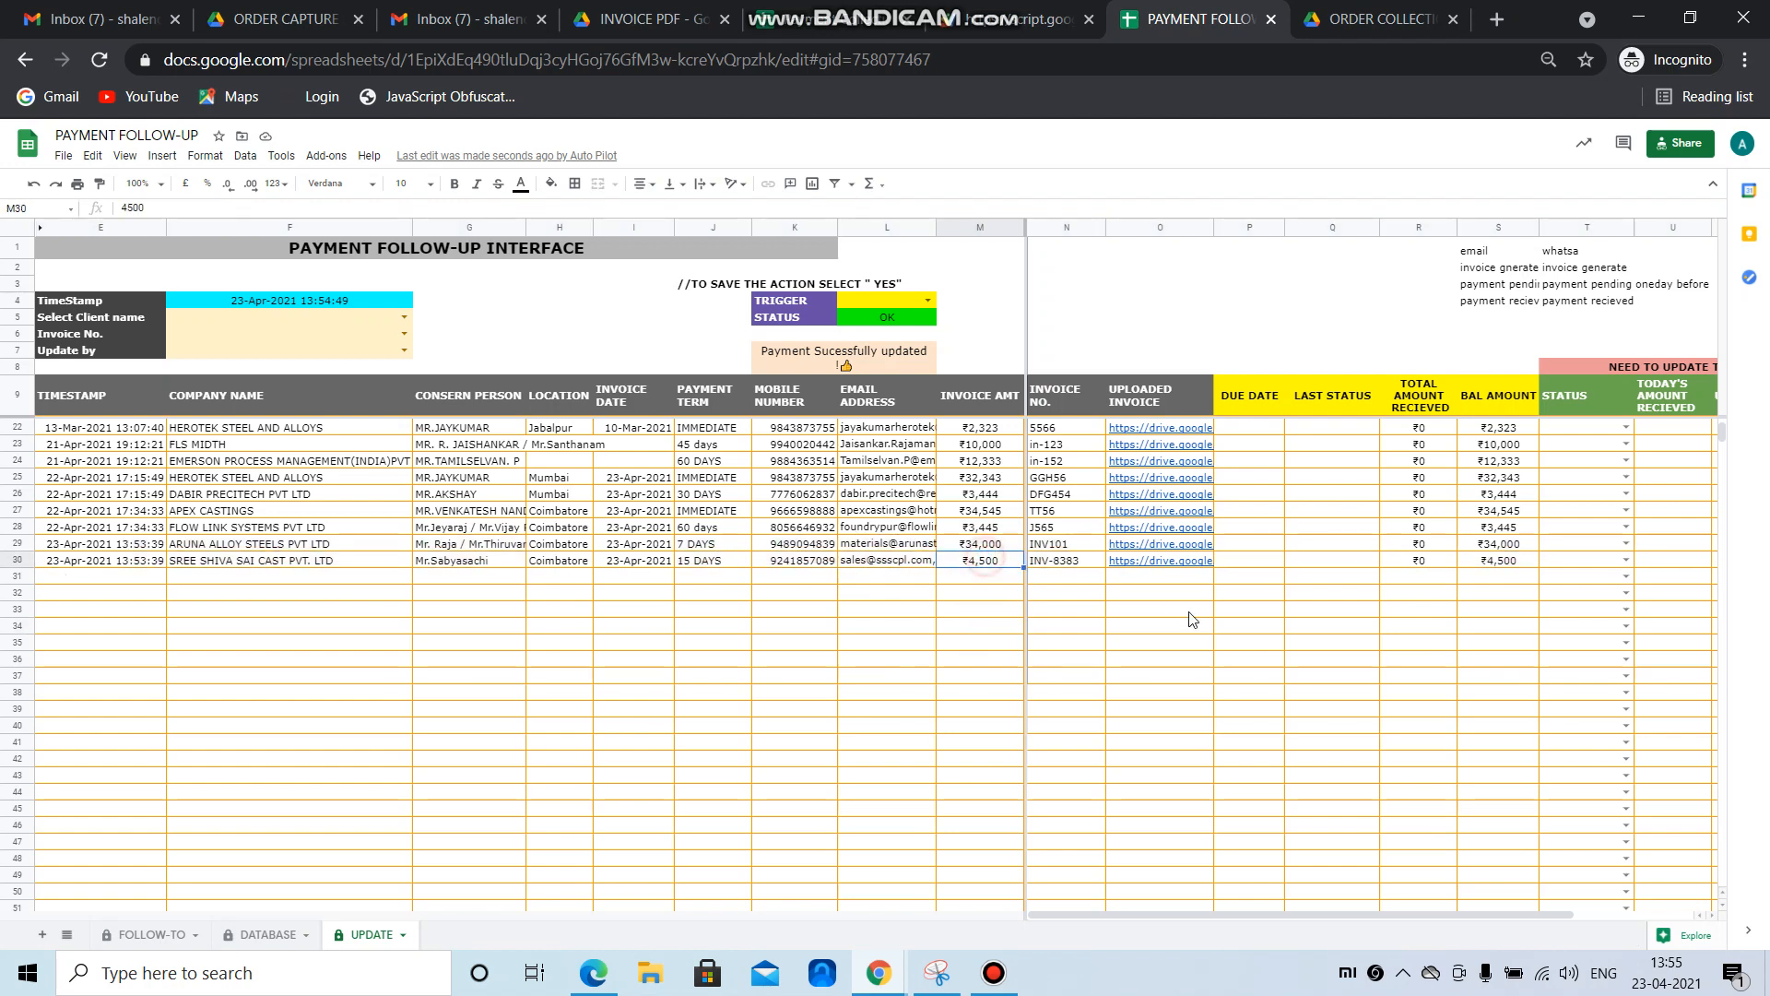
key(Right)
key(Right)
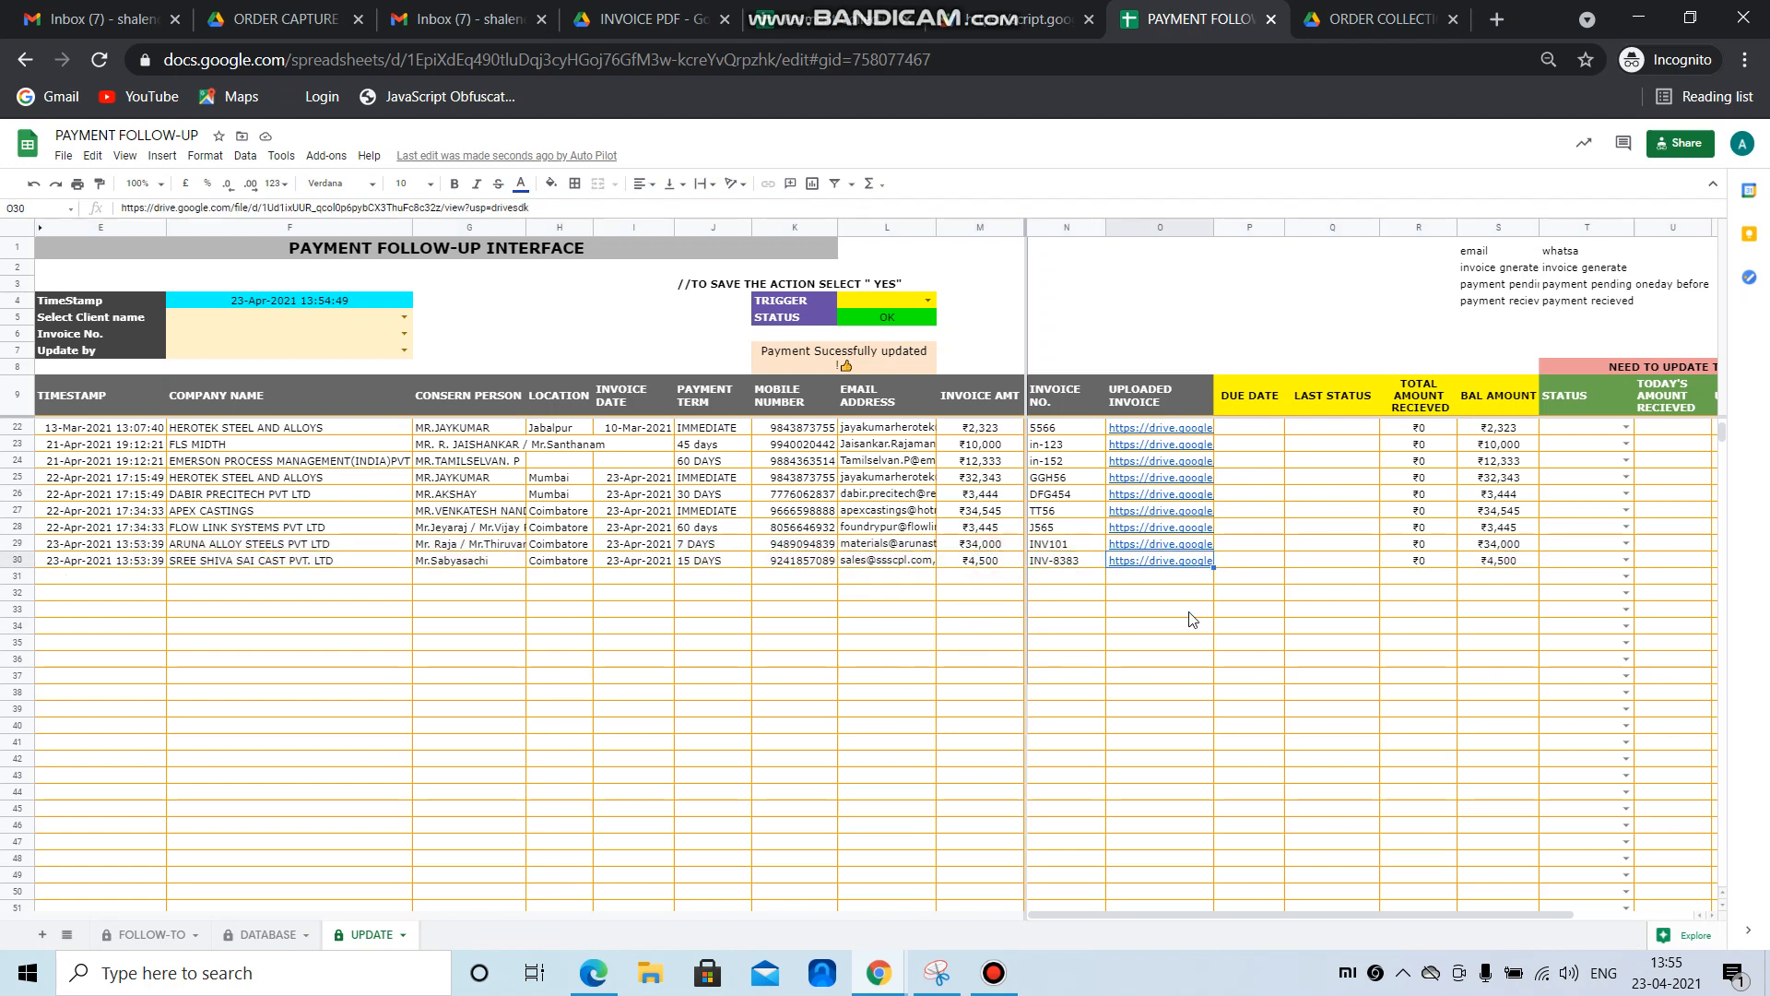
key(Up)
key(Up)
key(Up)
key(Up)
key(Up)
key(Up)
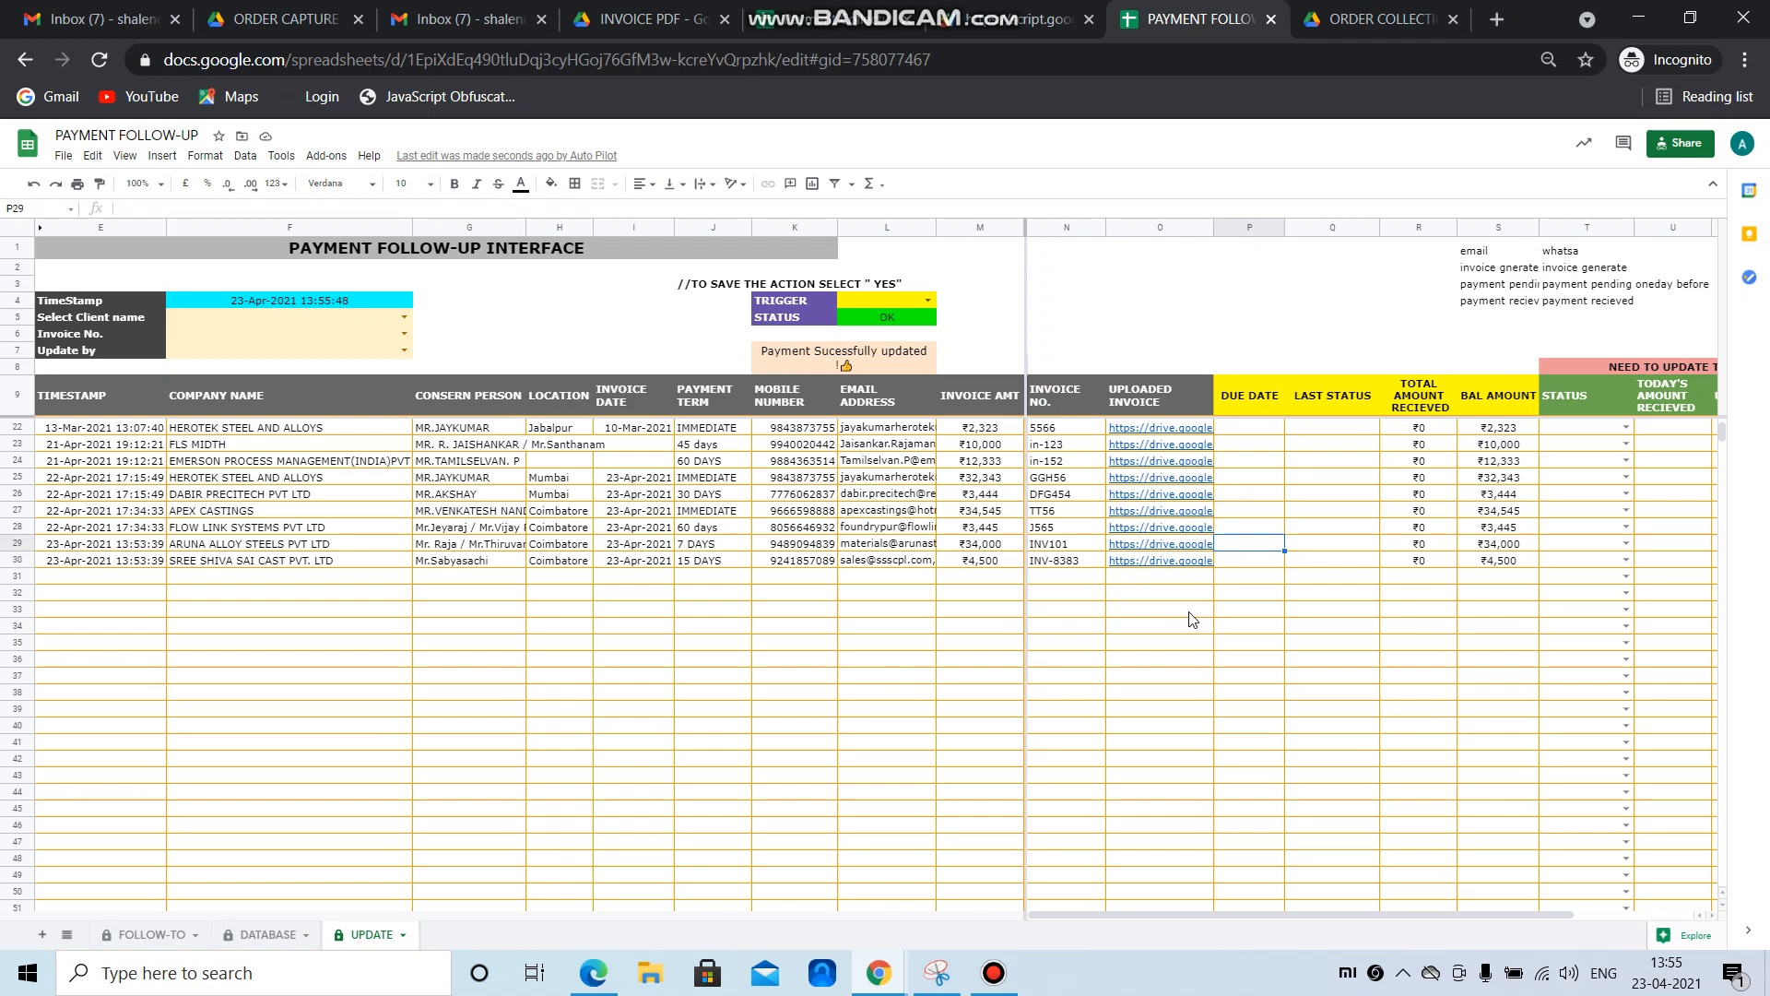
key(Up)
key(Up)
key(Up)
key(Up)
key(Up)
key(Up)
key(Up)
key(Up)
key(Up)
key(Up)
key(Up)
key(Up)
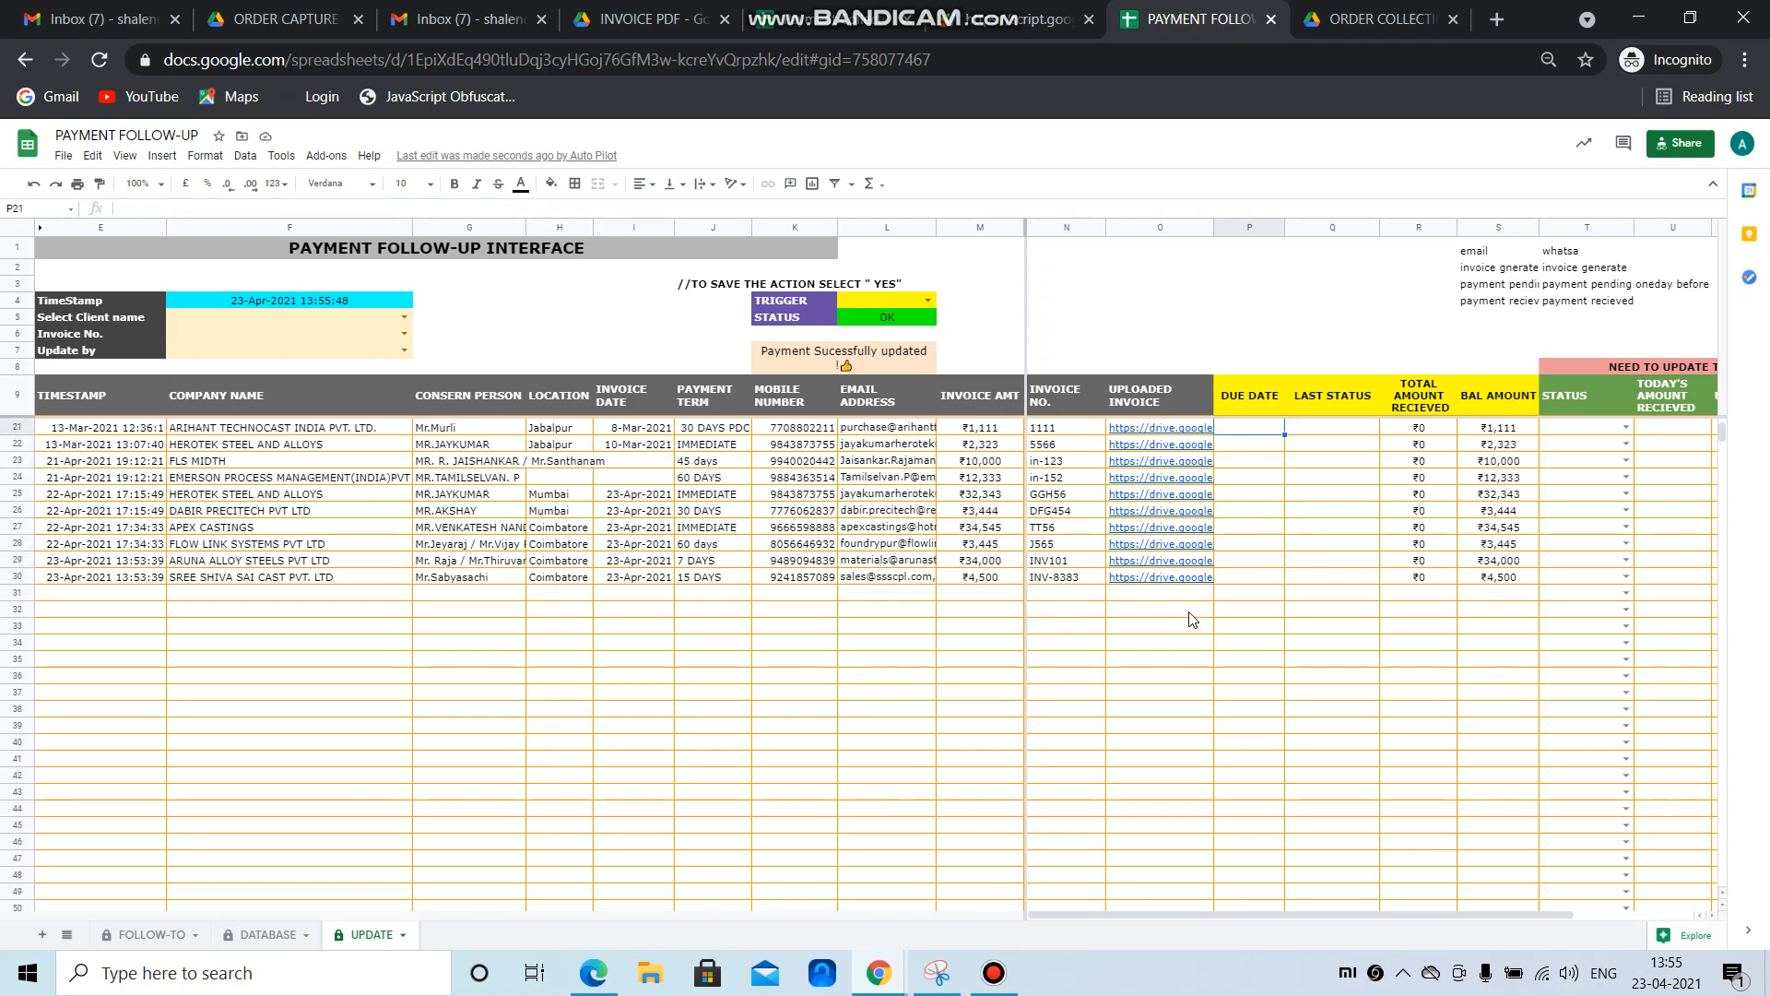
key(Up)
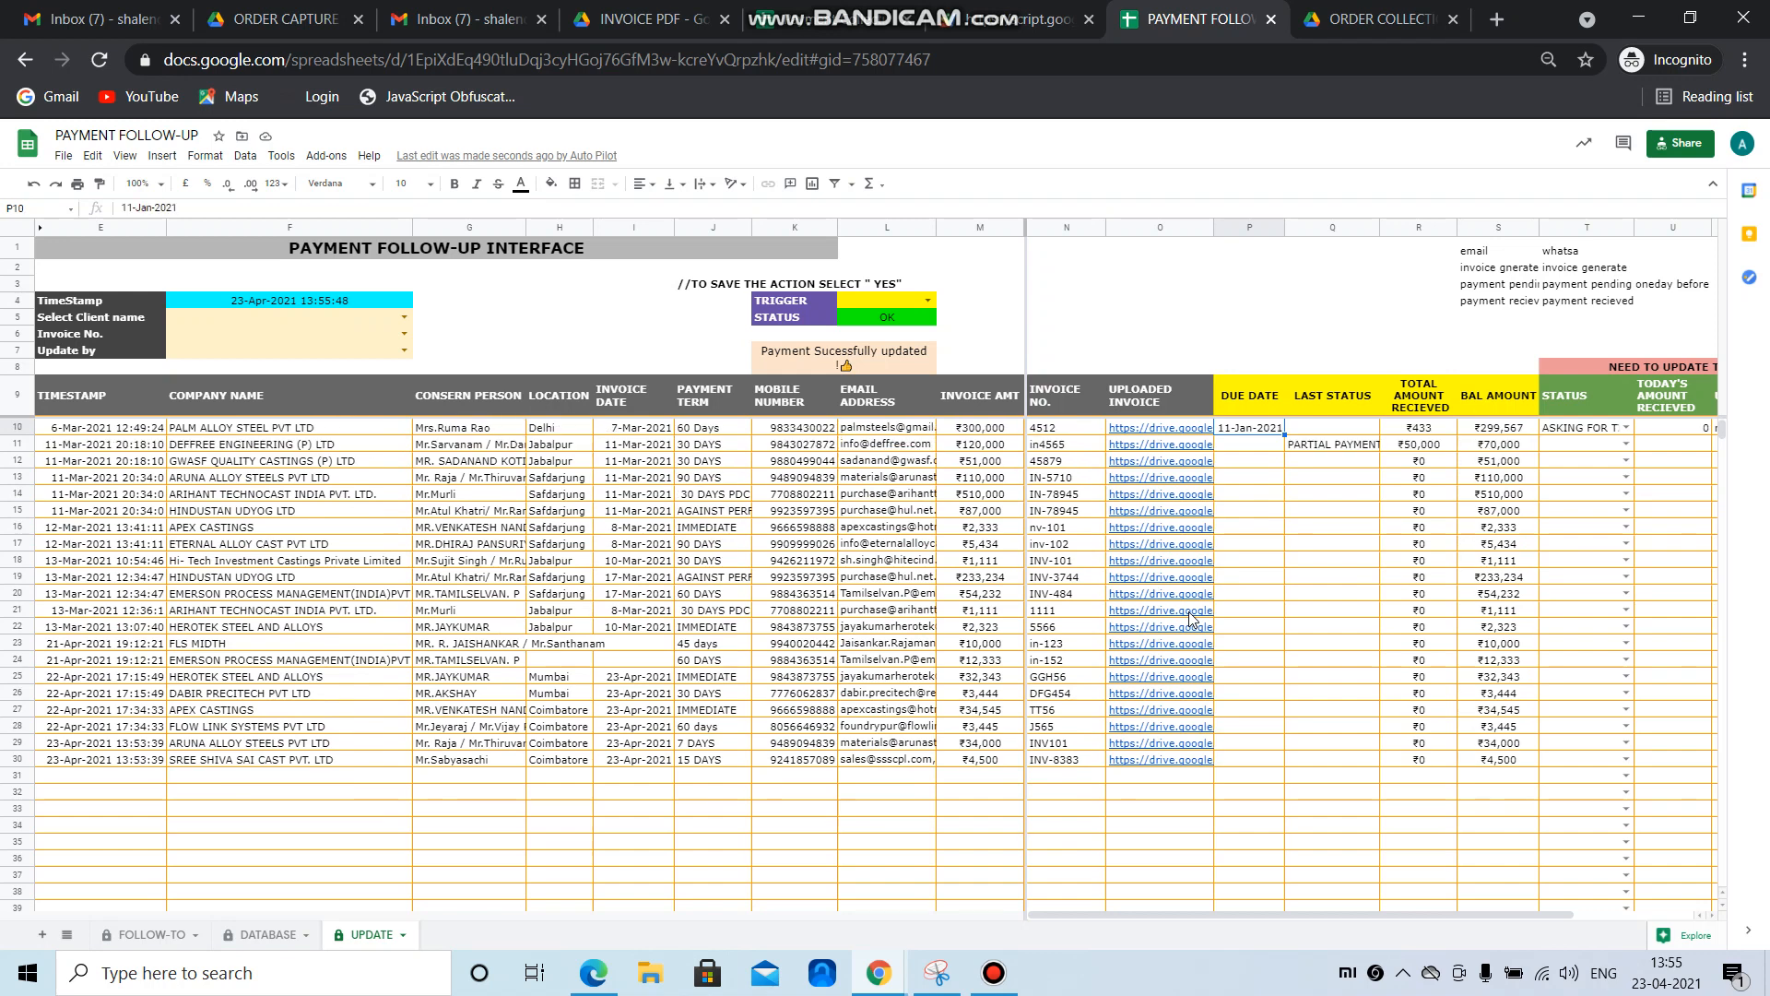
key(Down)
key(Down)
key(Down)
key(Down)
key(Down)
key(Down)
key(Down)
key(Down)
key(Down)
key(Down)
key(Down)
key(Down)
key(Down)
key(Down)
key(Down)
key(Down)
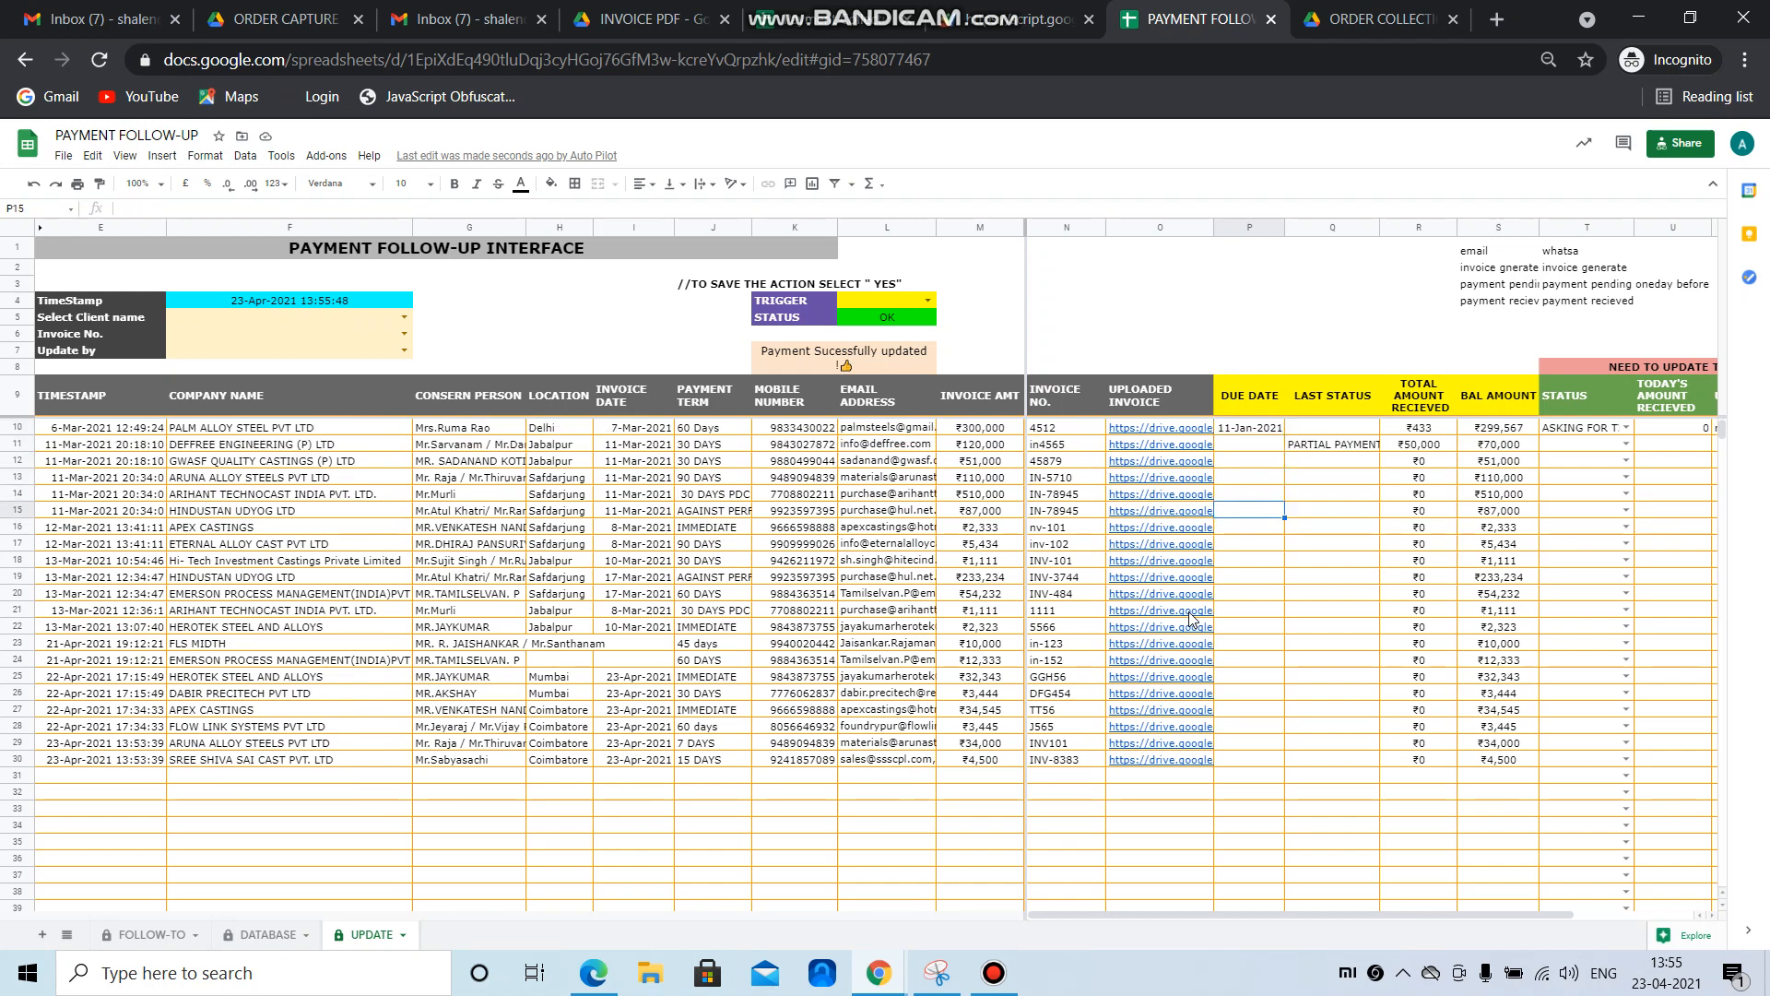
key(Down)
key(Down)
key(Left)
key(Left)
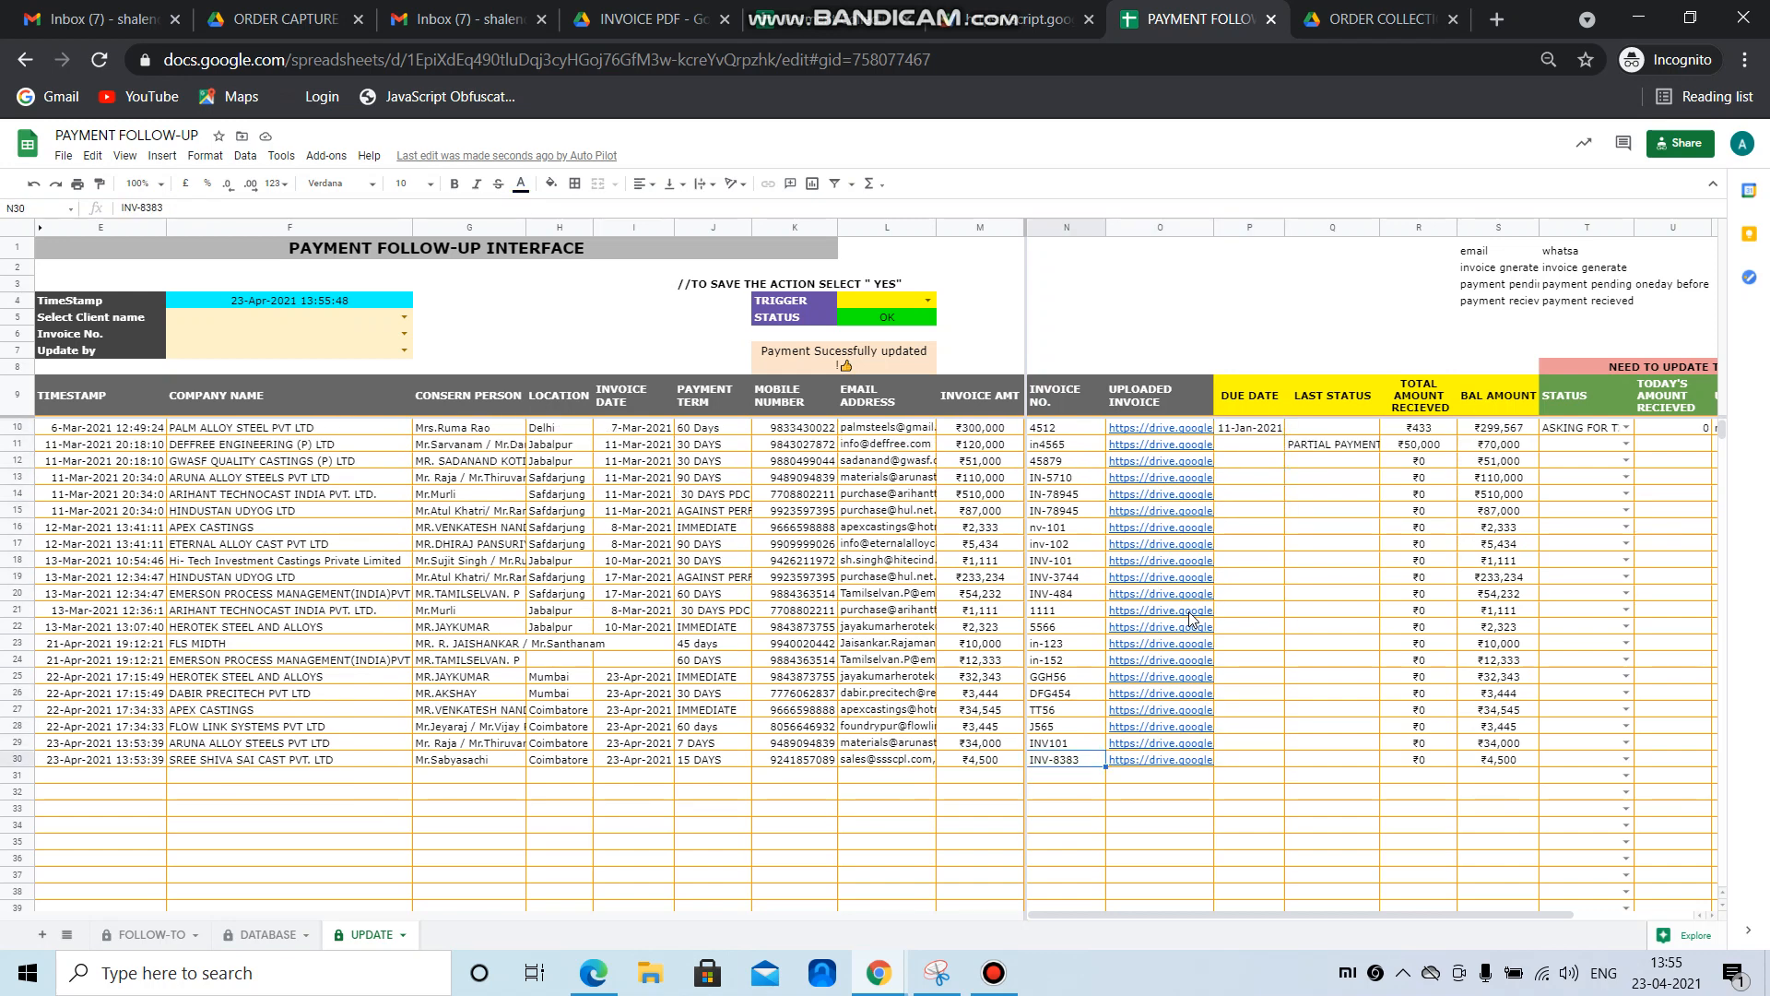
key(Right)
key(Down)
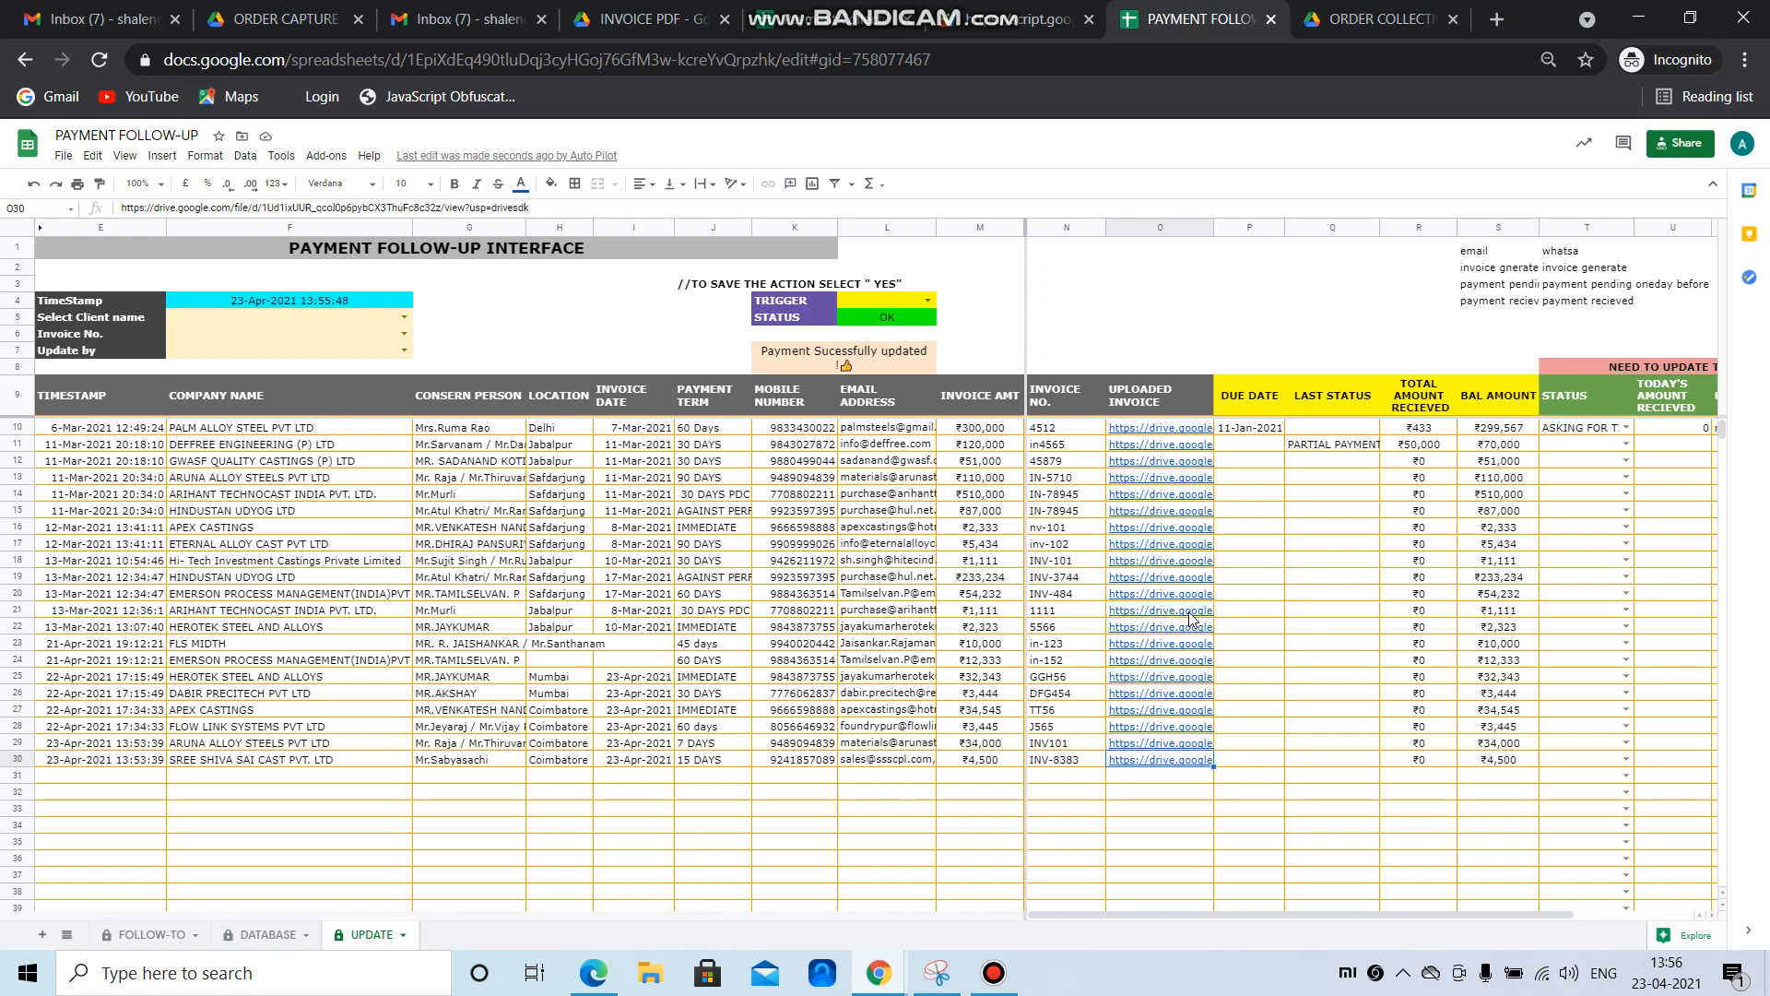
- Examine the SREE SHIVA SAI CAST row's remaining columns from due date through next follow-up date
key(Right)
key(Right)
key(Right)
key(Right)
key(Right)
key(Right)
key(Right)
key(Right)
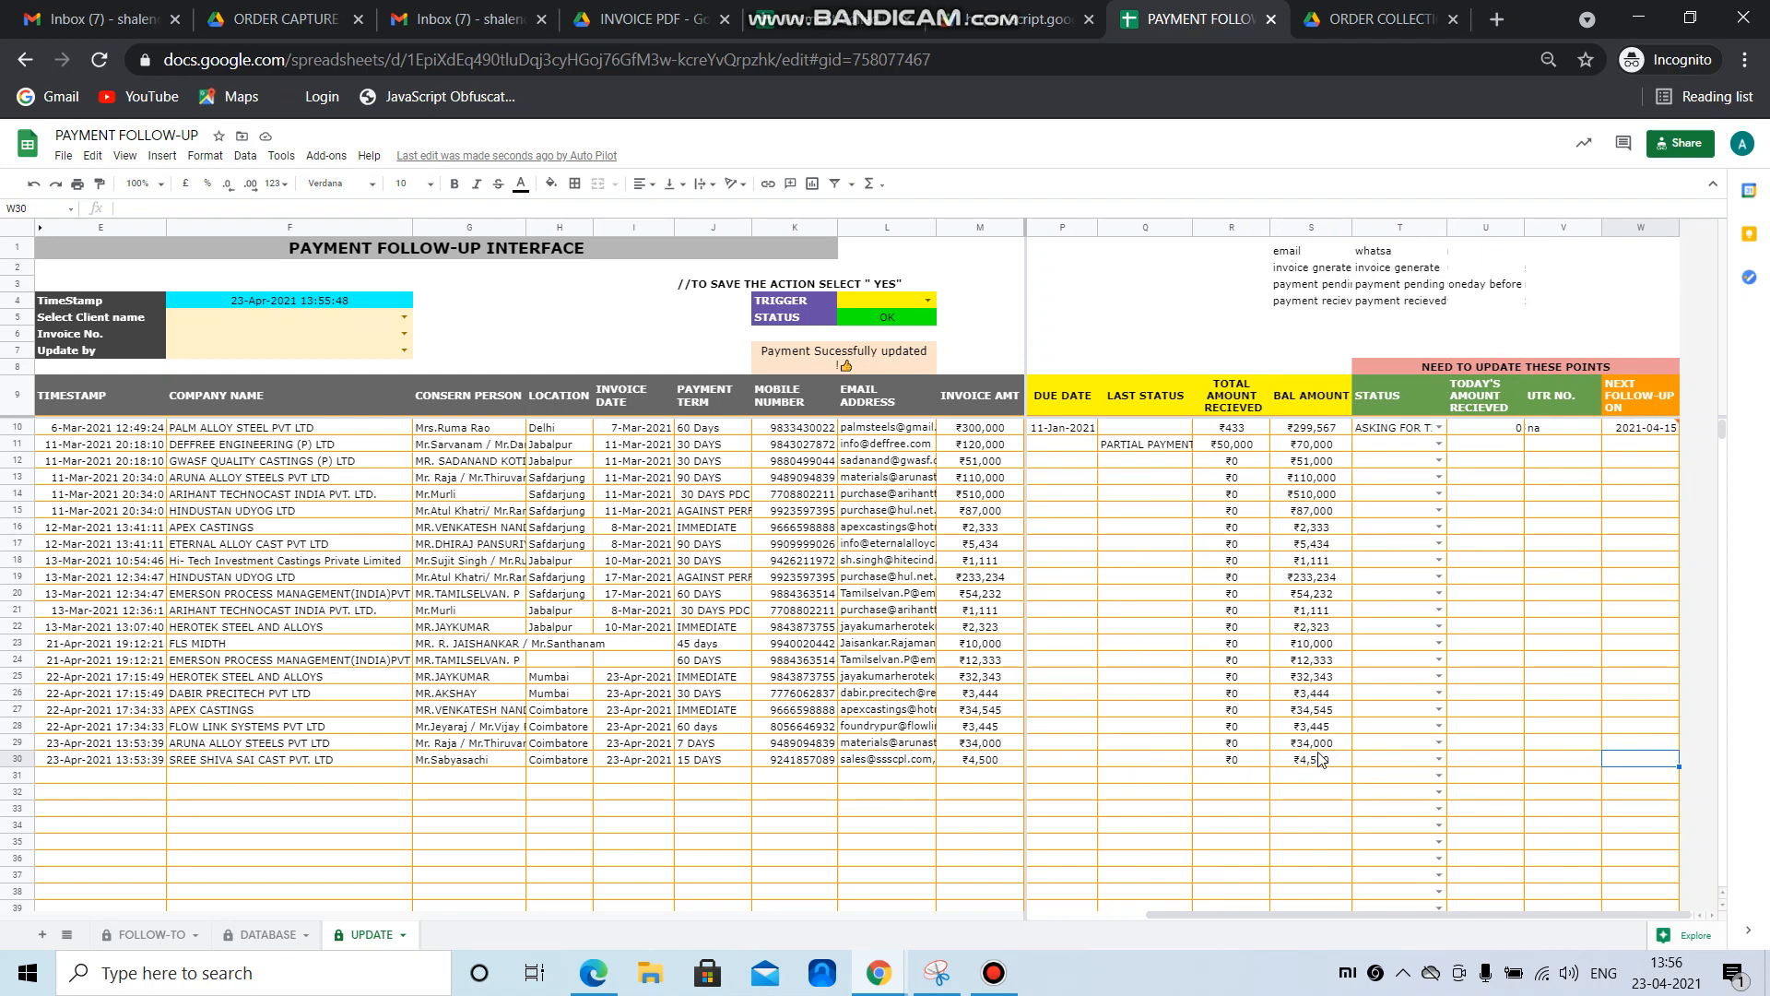
- In the newly added ARUNA ALLOY STEELS row 29, set the status to CLOSED, today's amount received to 34000, and enter the UTR number
click(1439, 743)
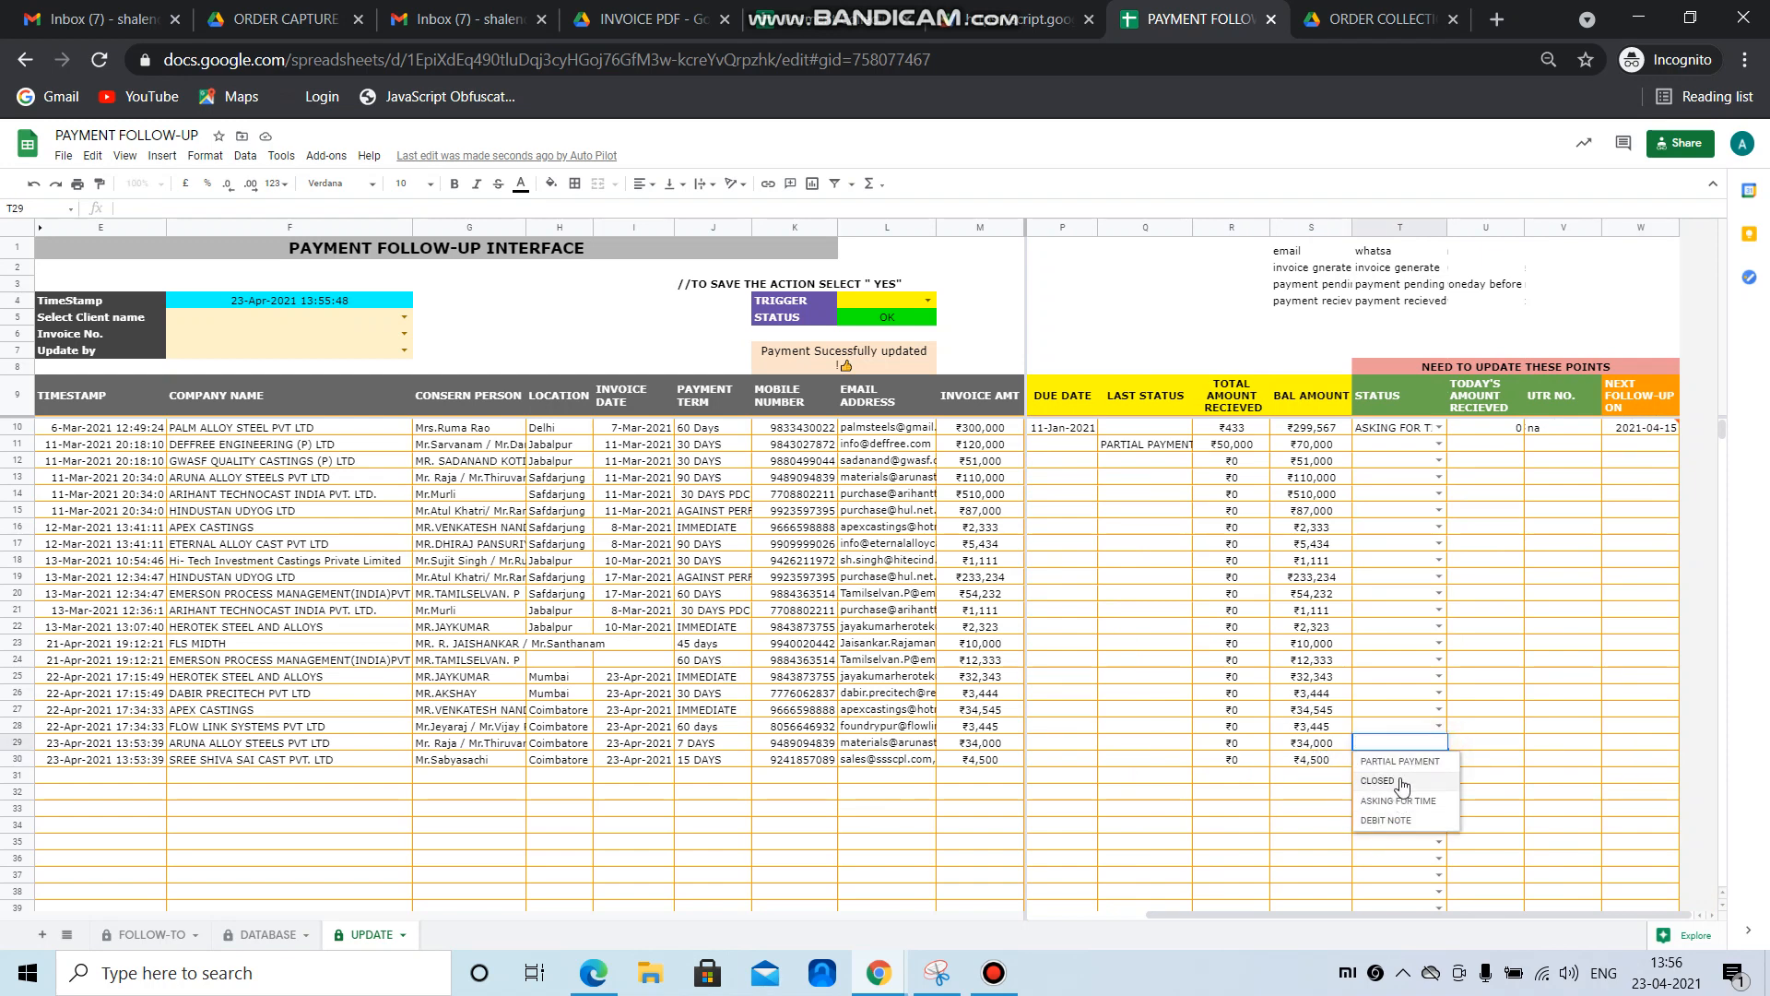
click(1402, 764)
click(1494, 747)
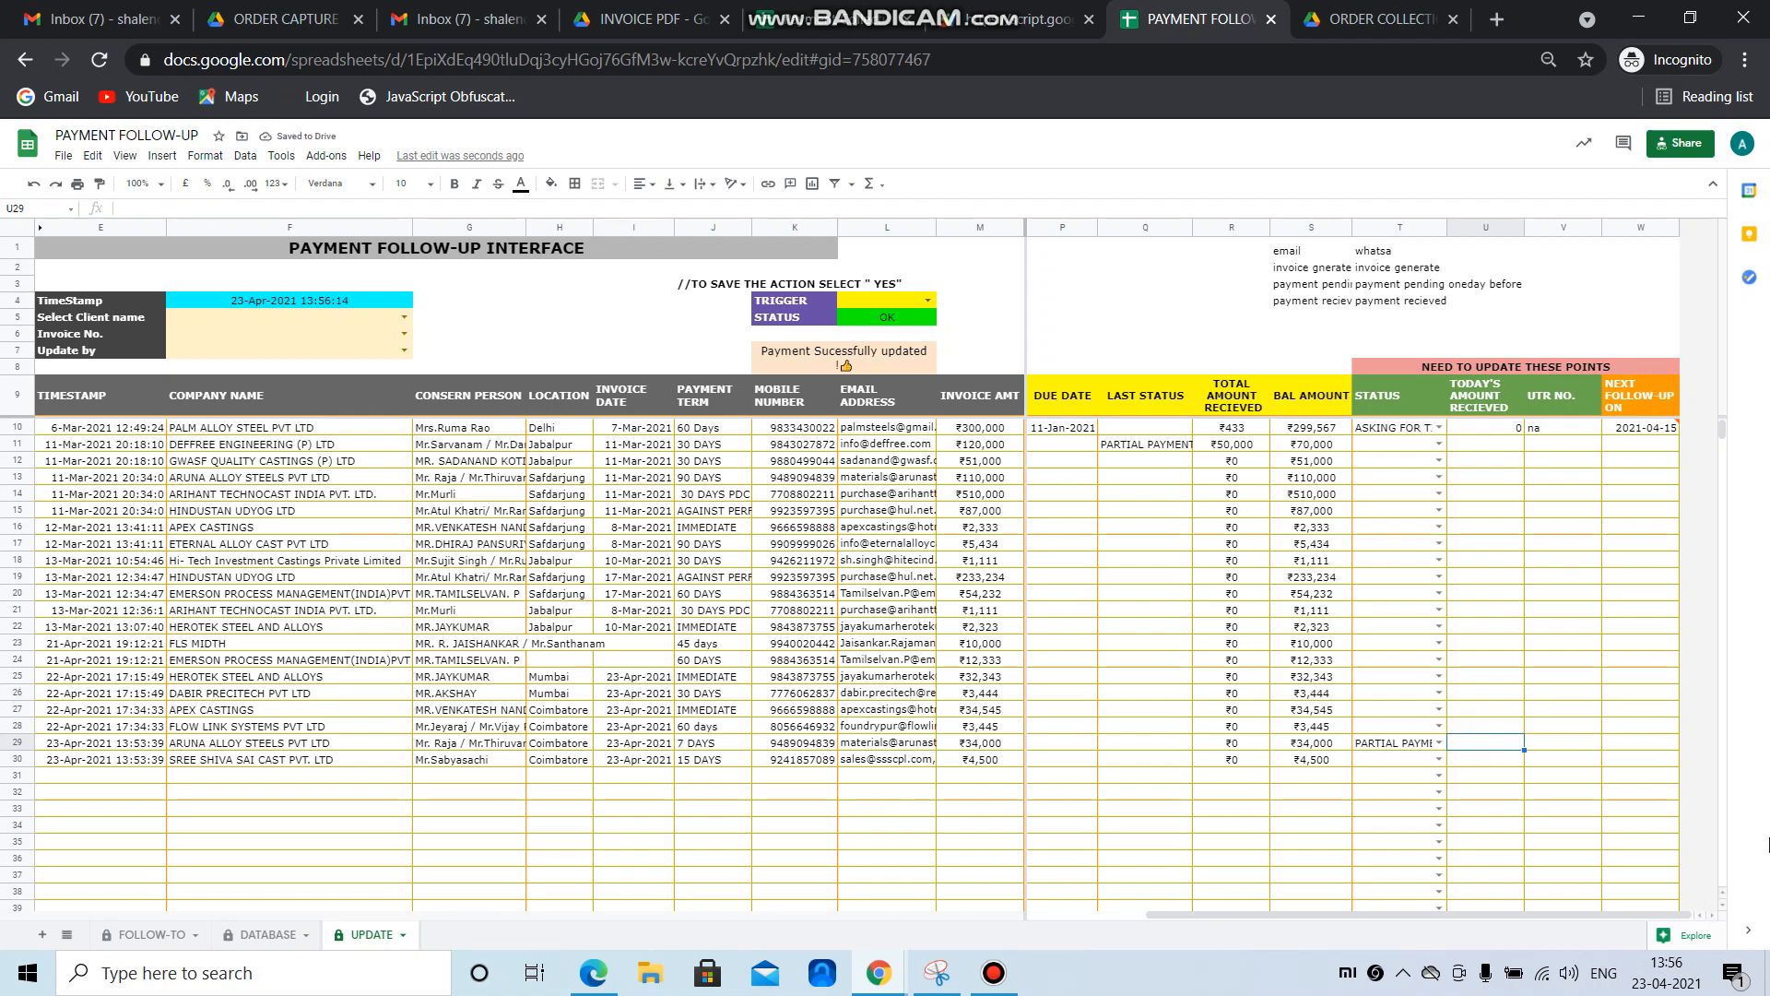
text(34000)
key(Left)
key(BackSpace)
key(Tab)
key(Tab)
text(U6)
key(Tab)
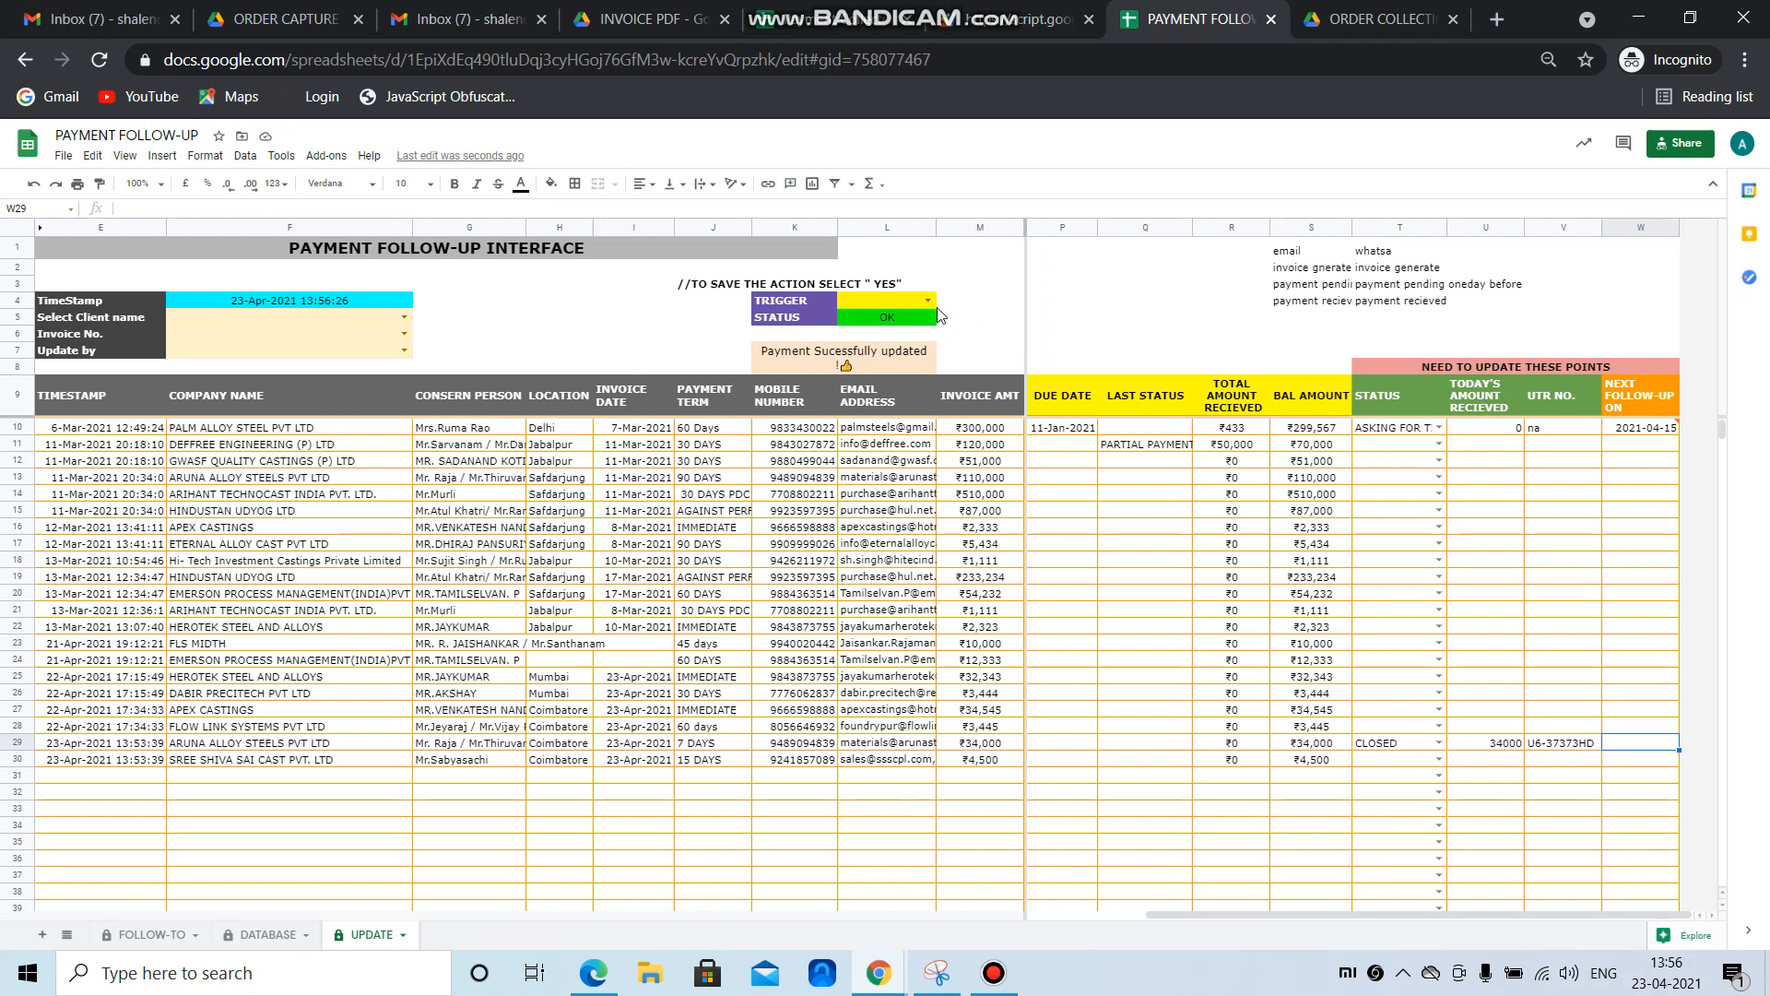
- Save the payment update by setting the trigger to YES, and check the last rows remaining in the follow-up list
click(926, 302)
click(876, 322)
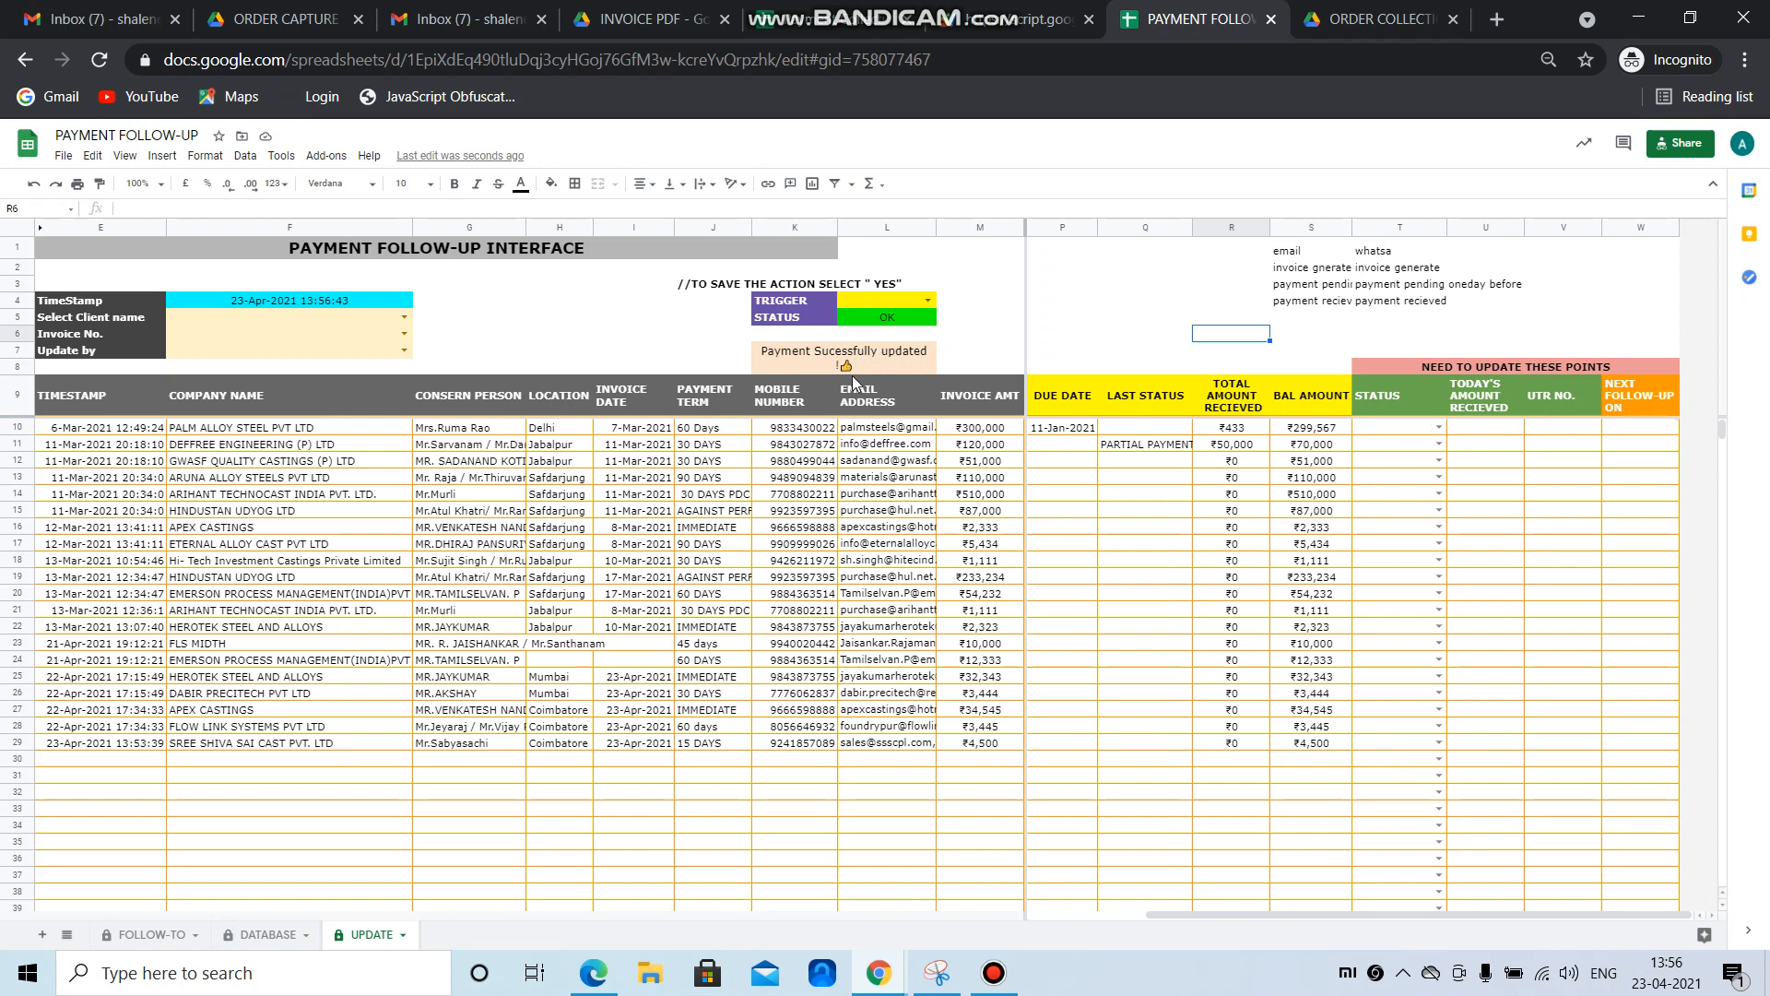
click(862, 729)
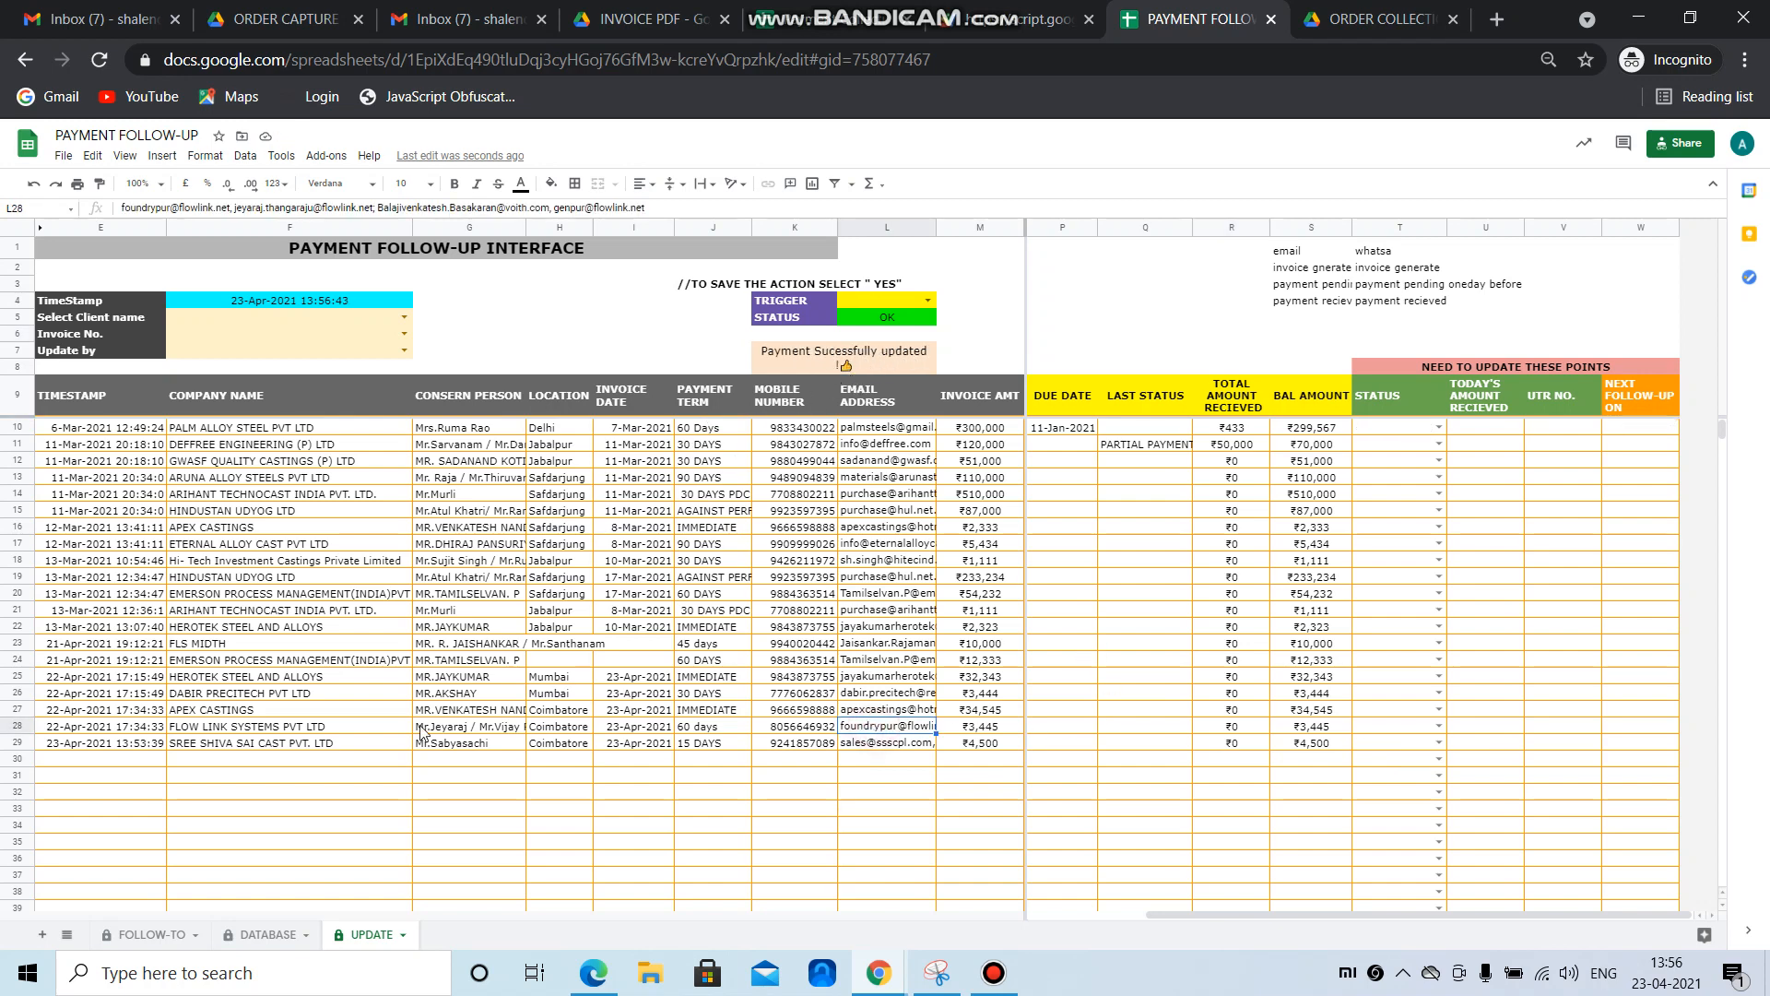
click(11, 727)
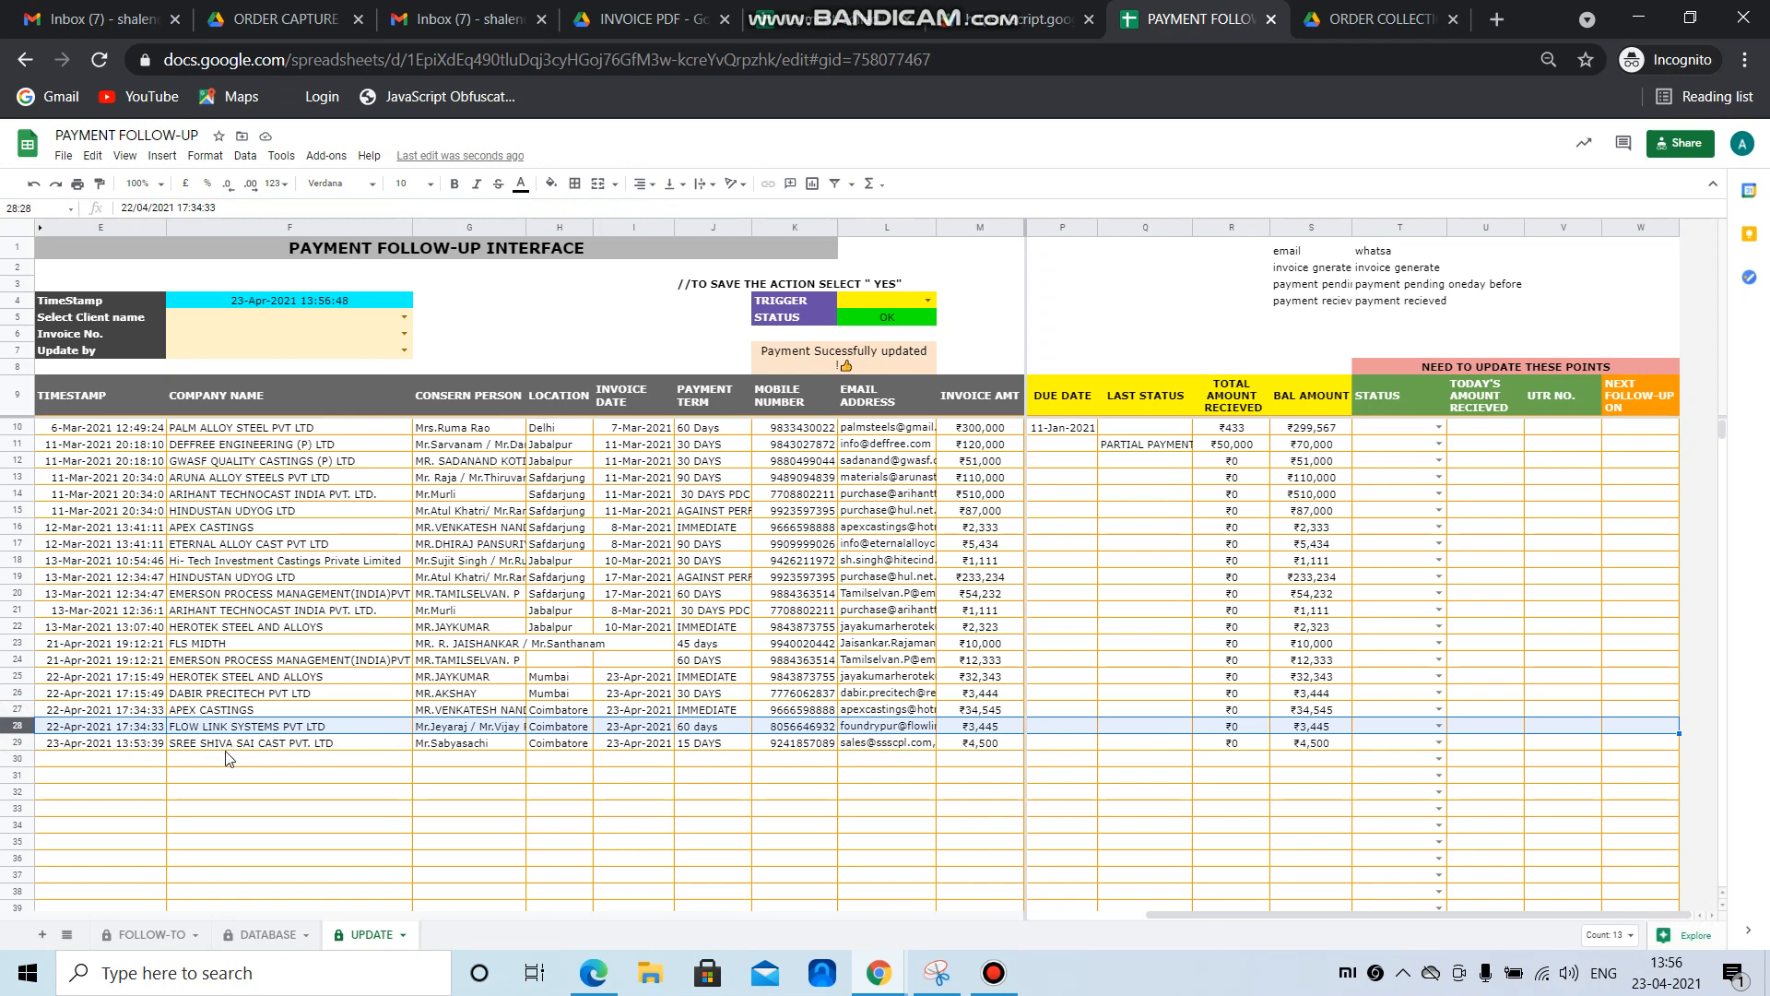
click(81, 745)
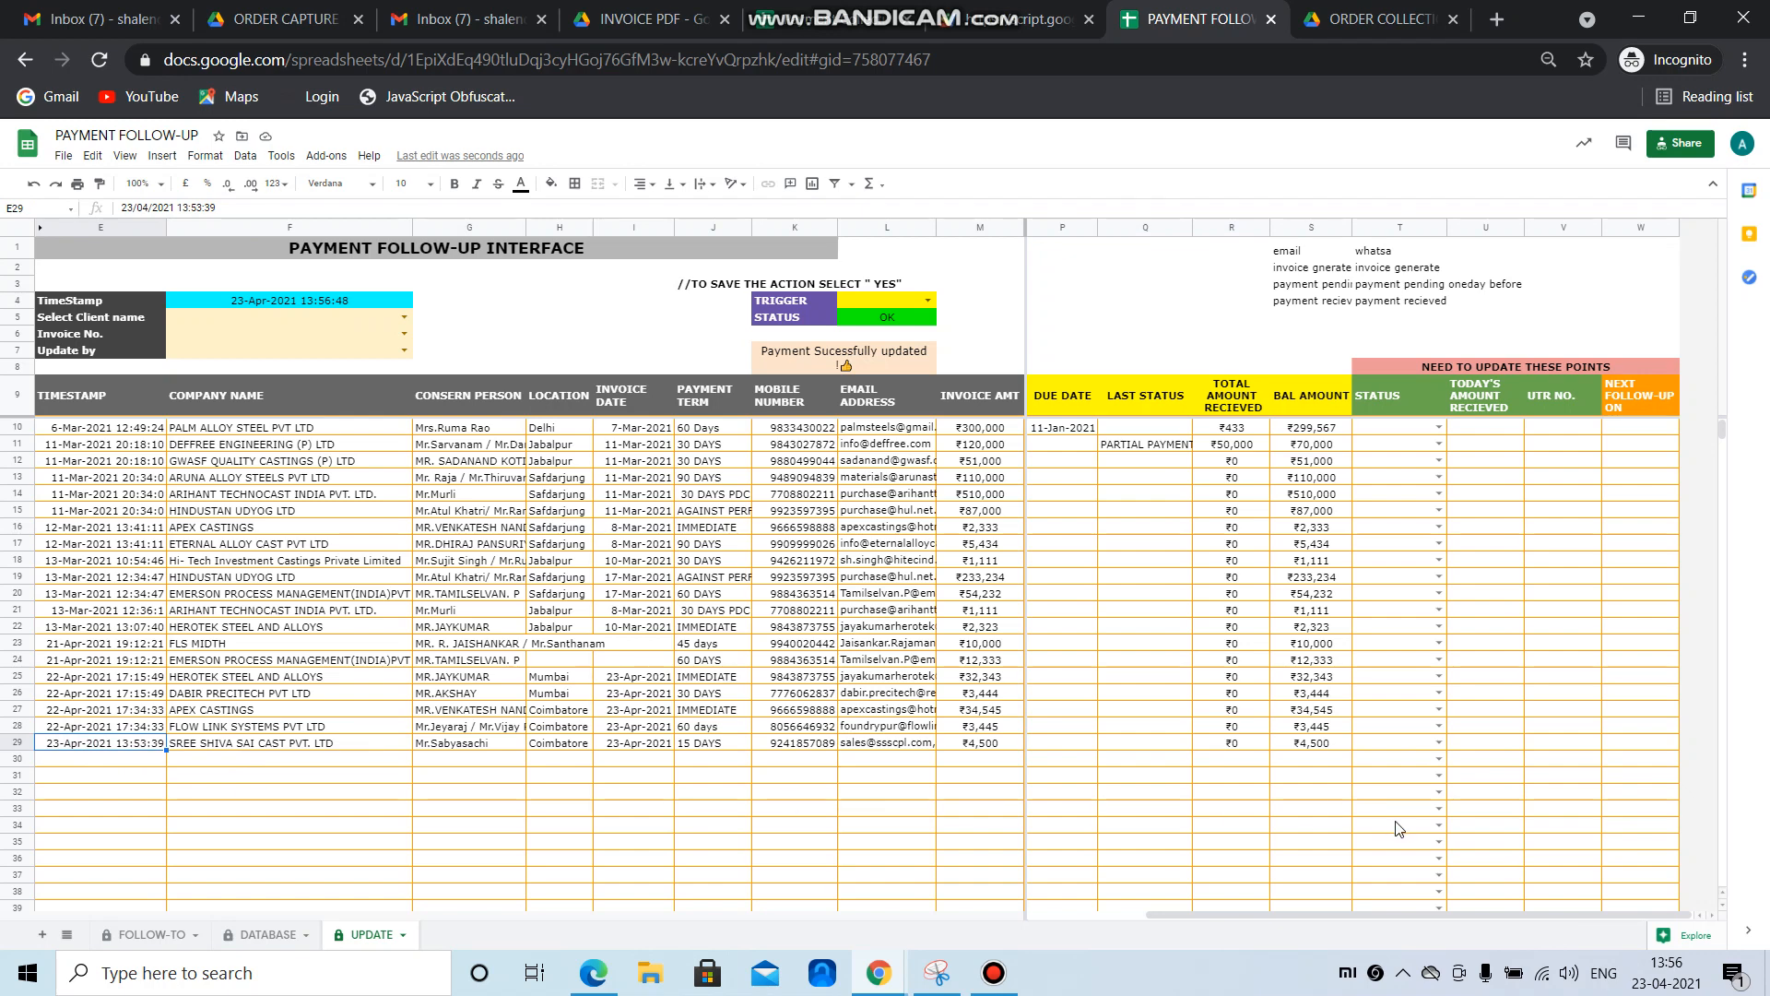
- Clear the email and WhatsApp notes from cells S1:T4 above the follow-up table
drag(1281, 253, 1443, 308)
key(Delete)
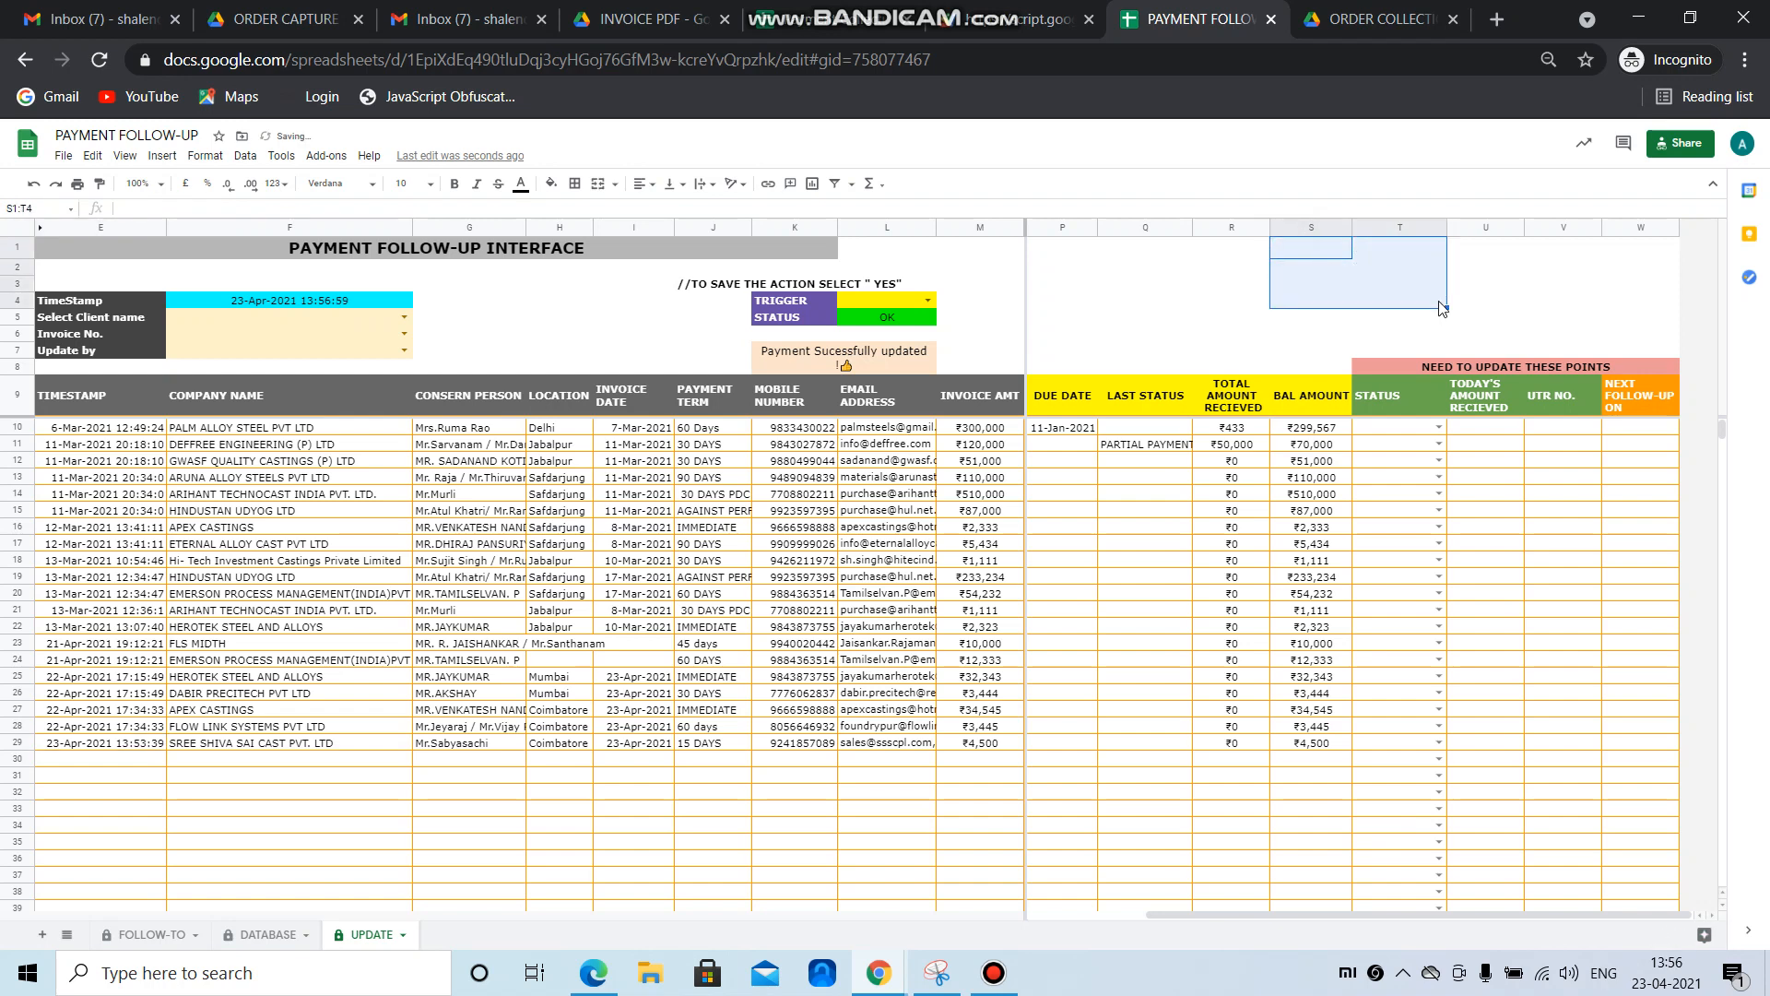
click(1501, 299)
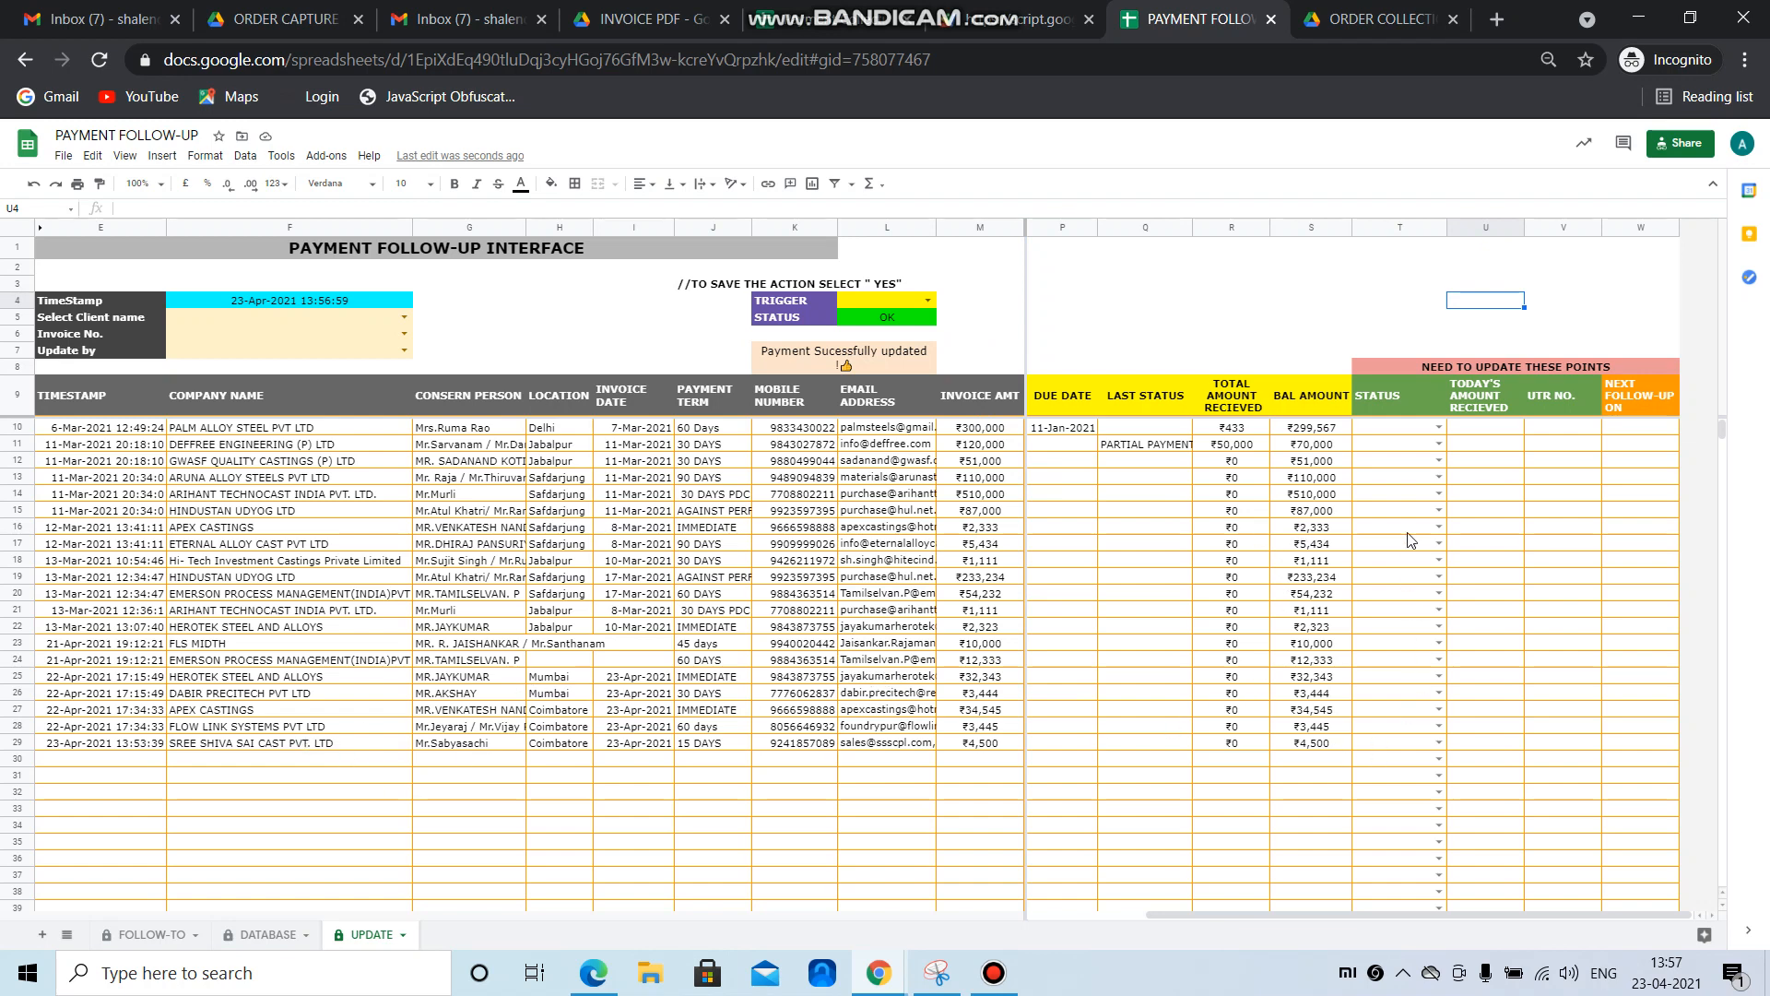
- In ARIHANT TECHNOCAST row 21, set the status to ASKING FOR TIME, today's amount received to 0, and the next follow-up date to 30-Apr-2021
click(1439, 610)
click(1379, 679)
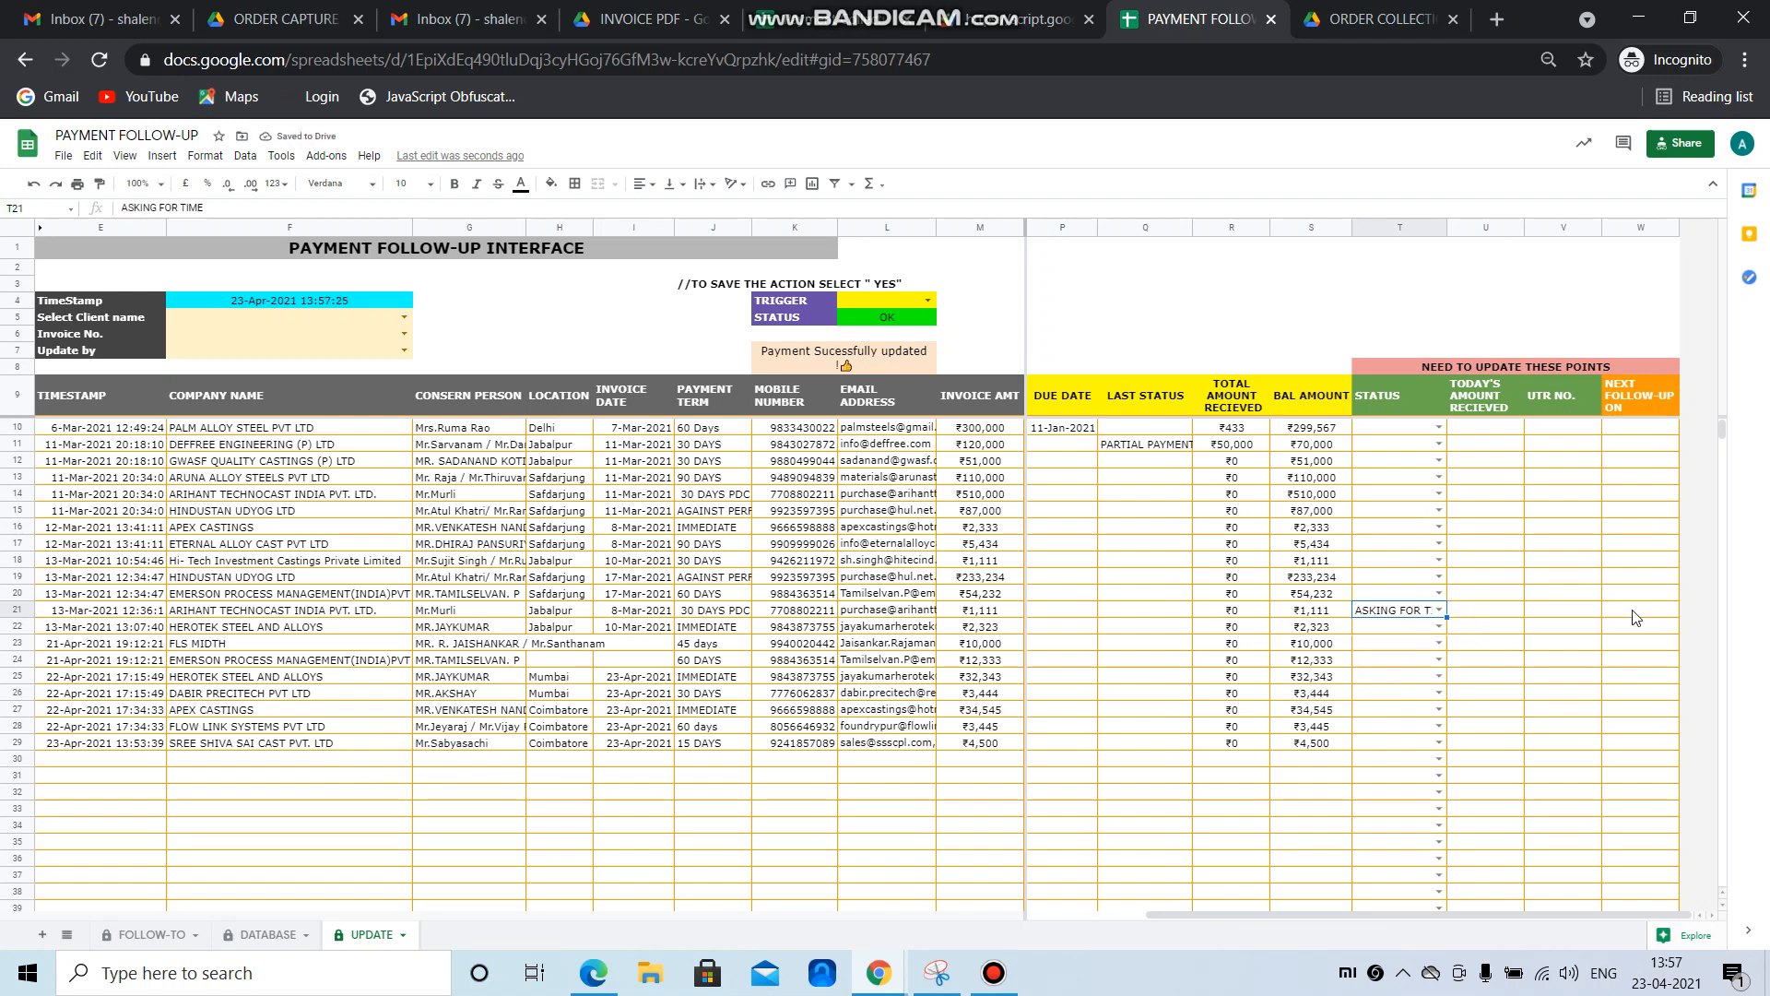
click(1485, 610)
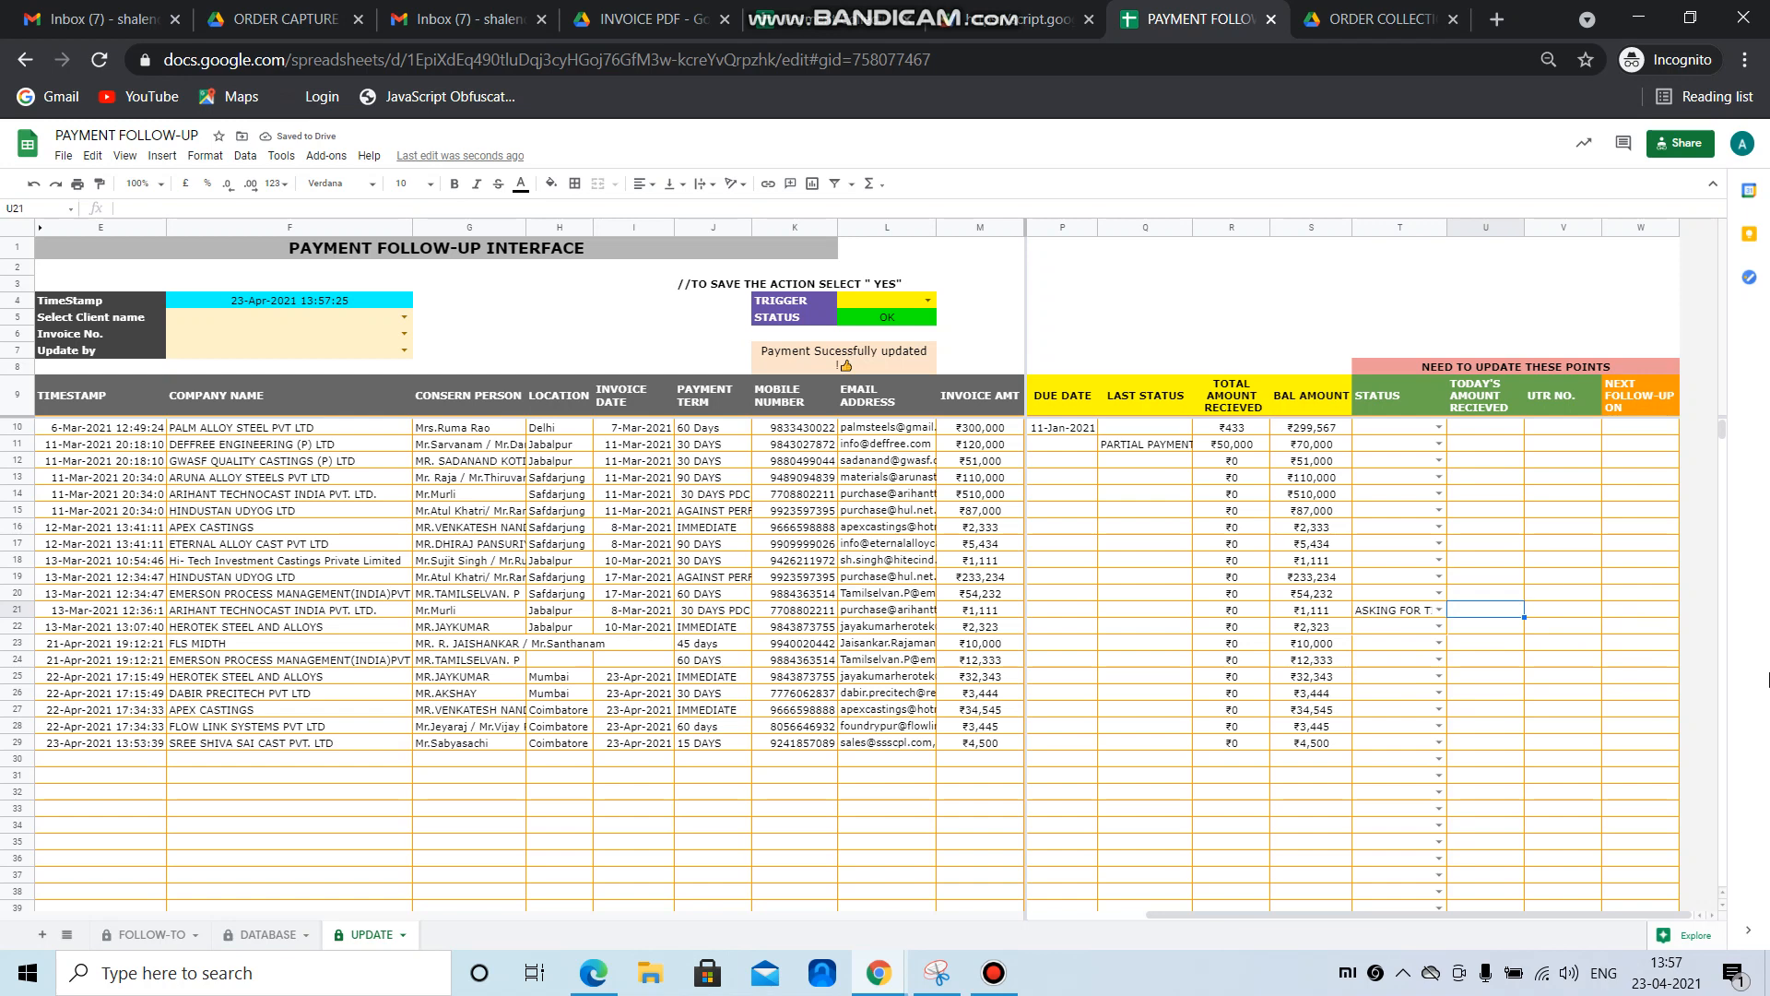
text(NA)
key(Tab)
key(Tab)
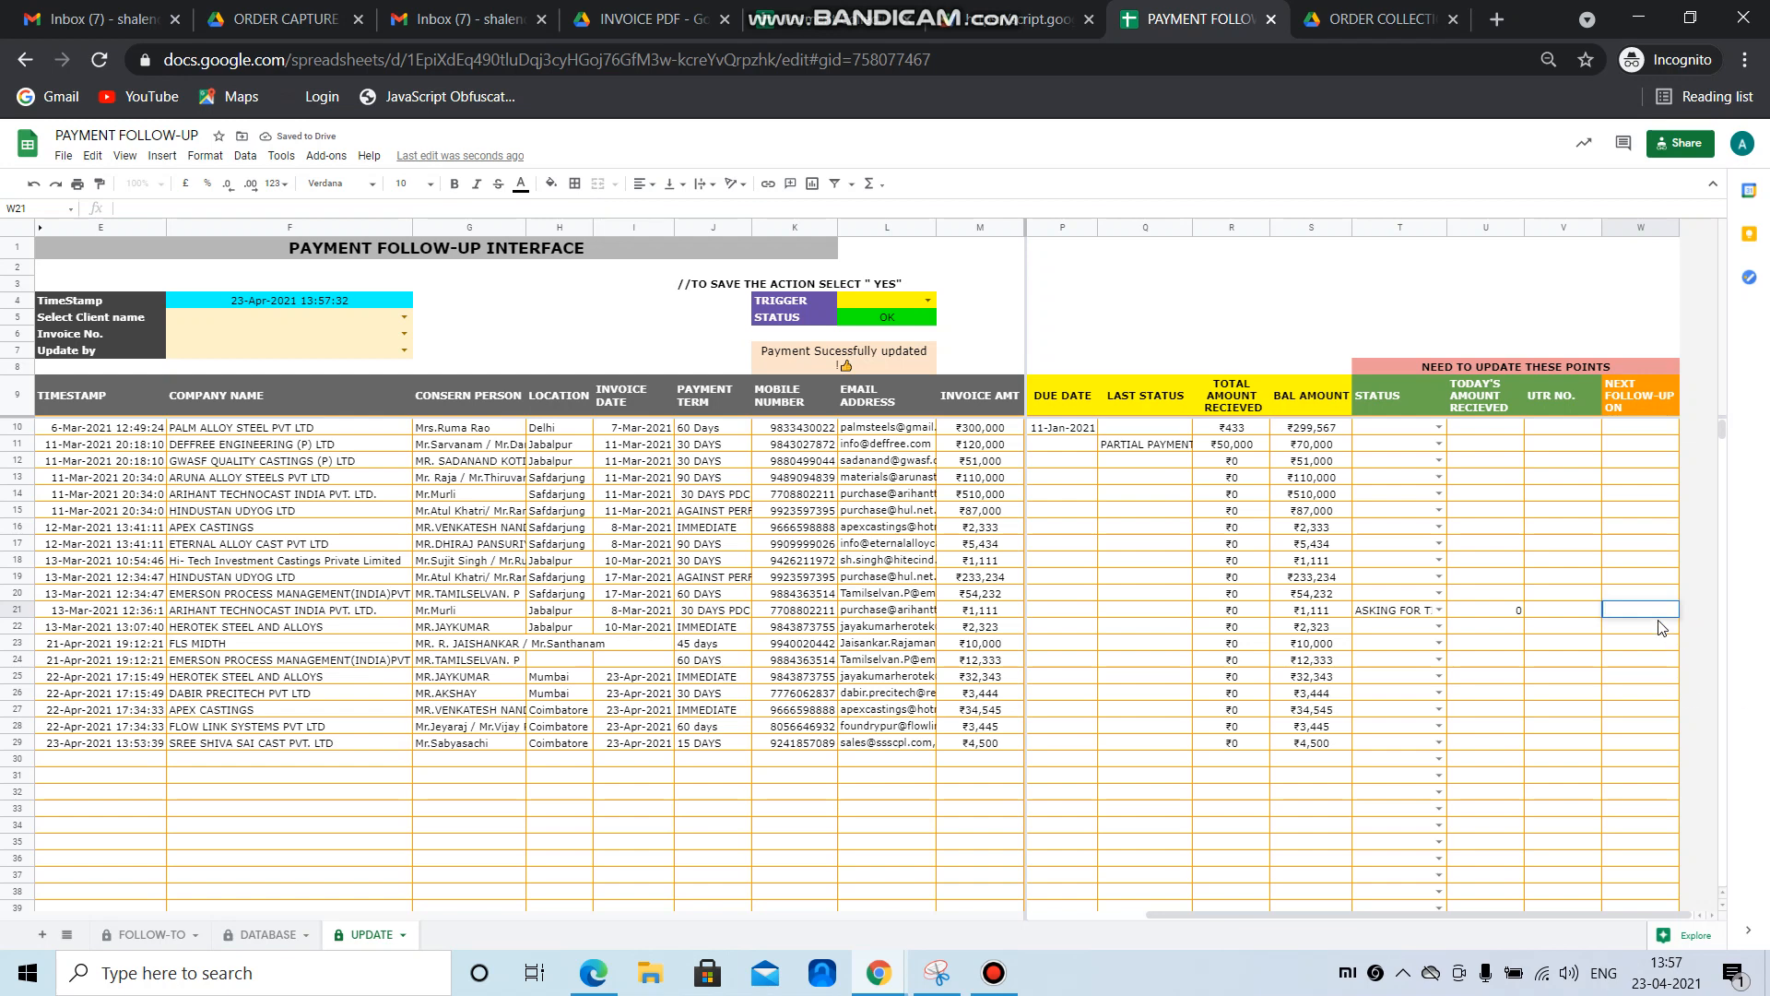
click(1638, 678)
double_click(1647, 609)
click(1673, 736)
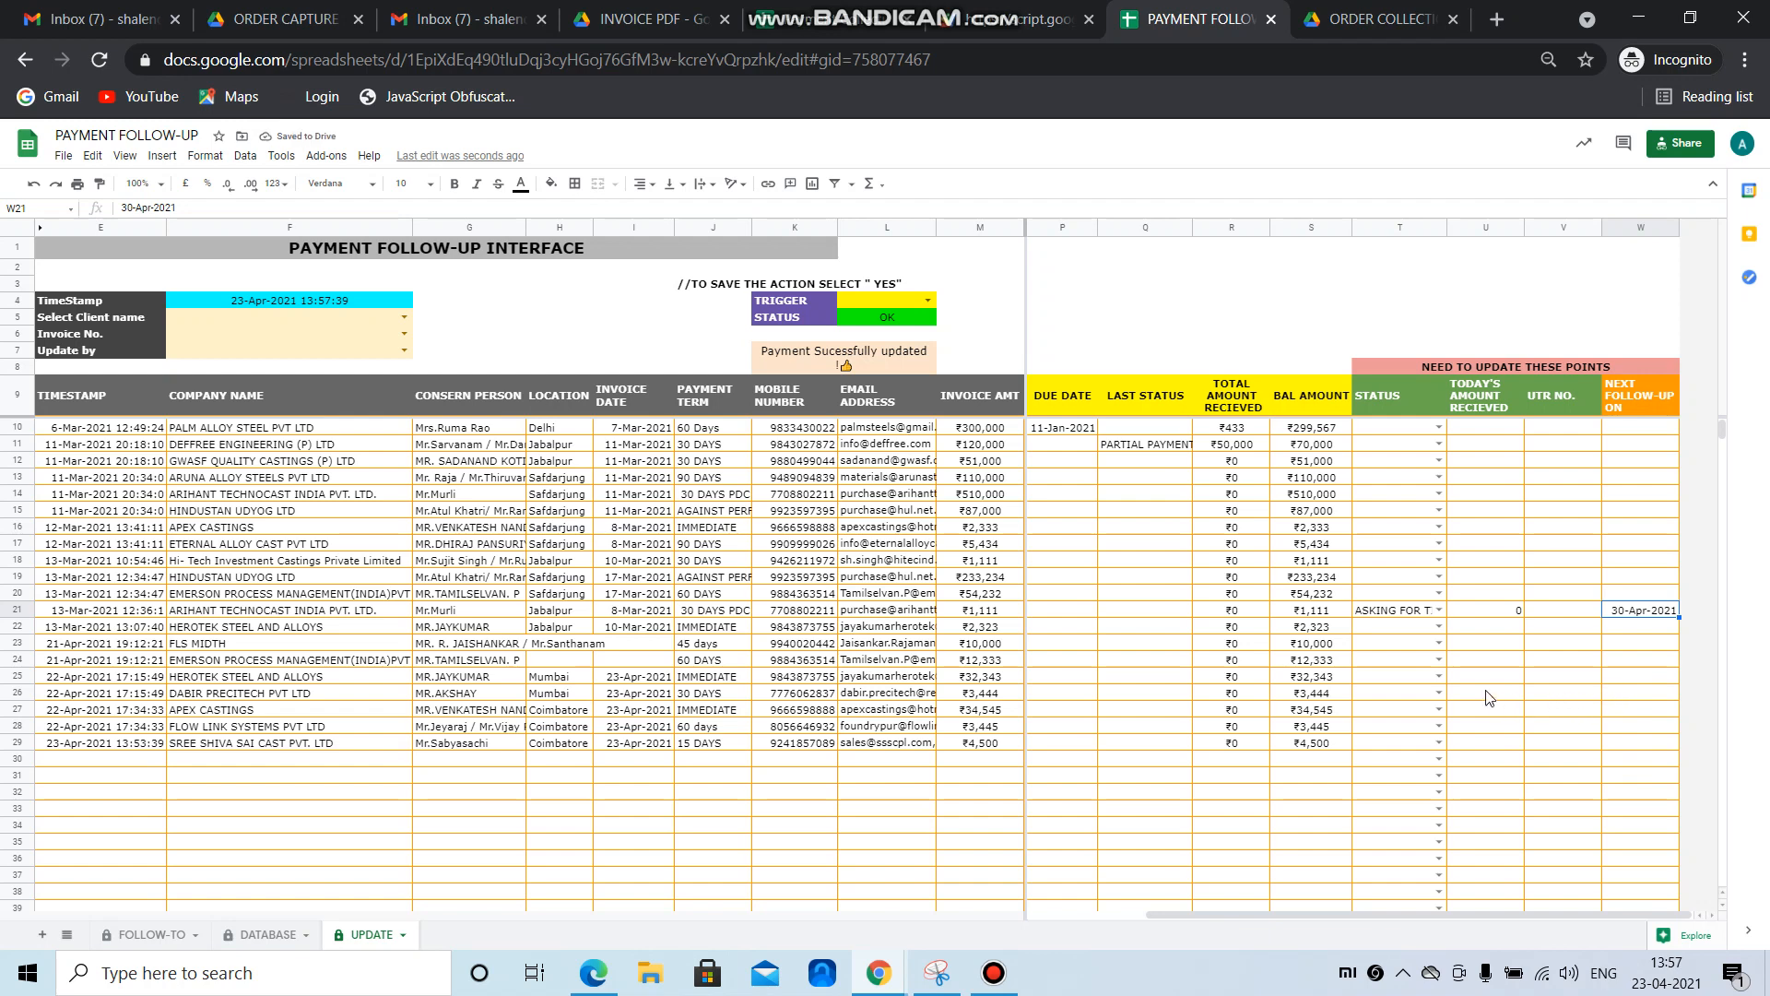
- Save the row 21 update by setting the trigger to YES, and check that row in the follow-up list
click(928, 300)
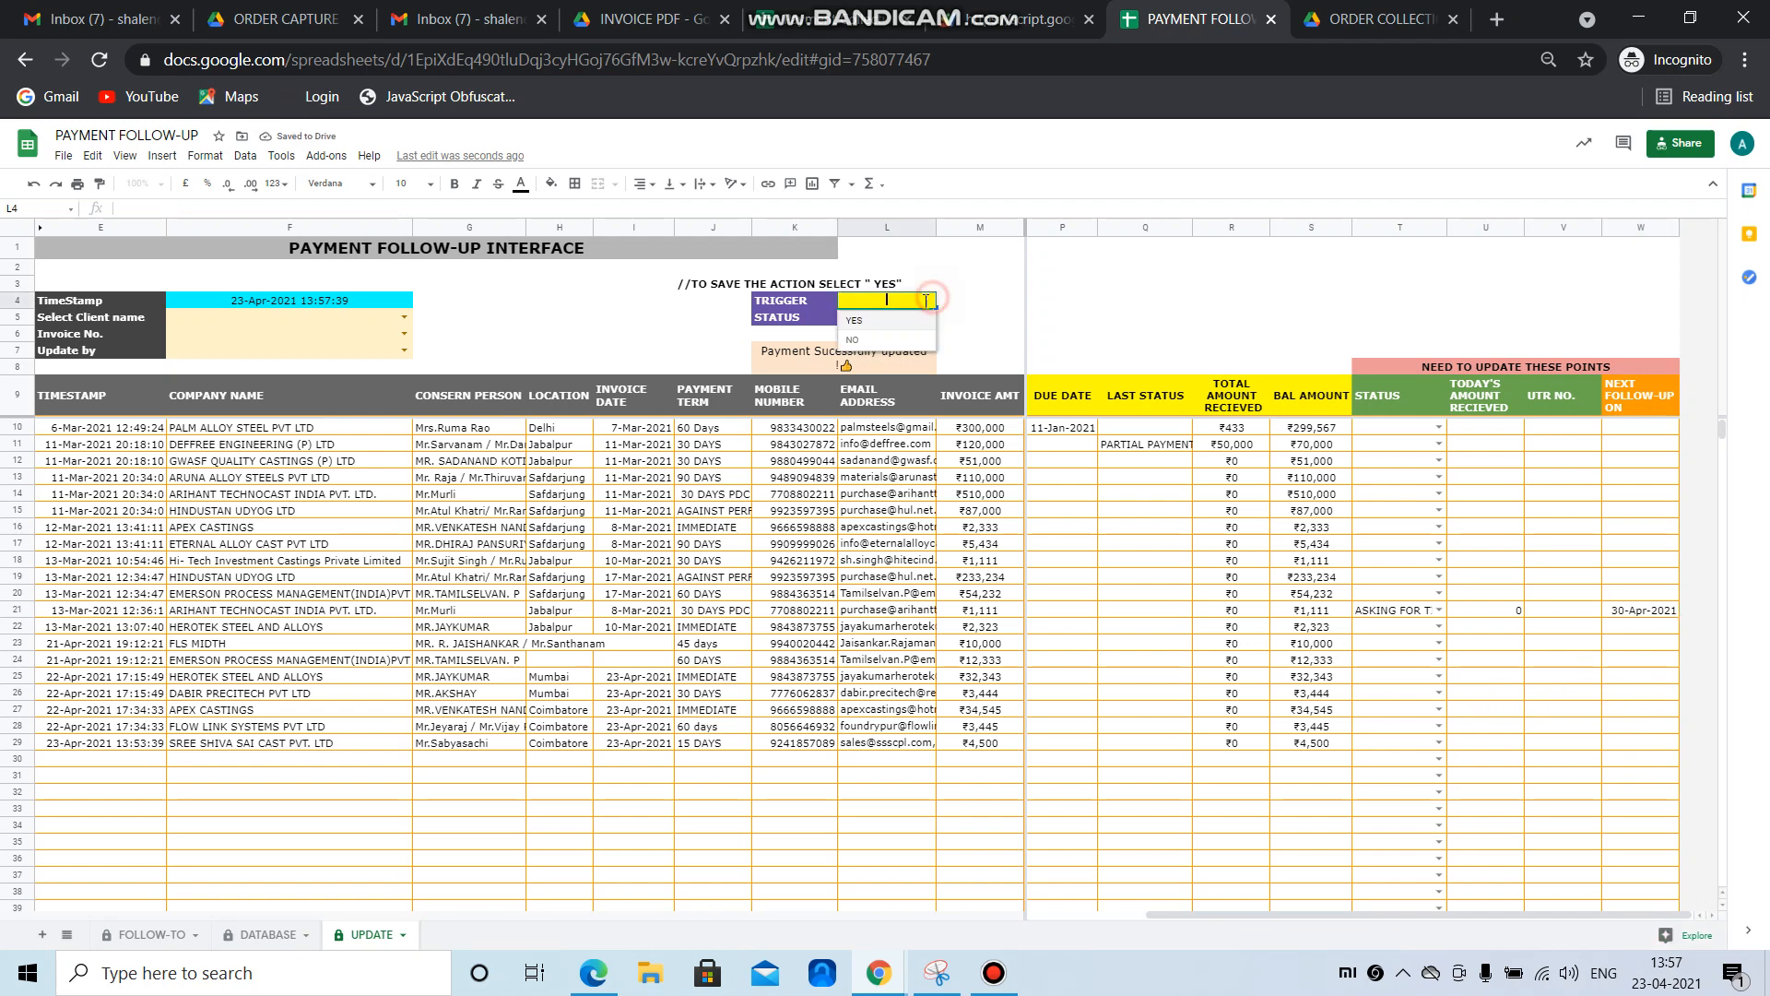
click(876, 332)
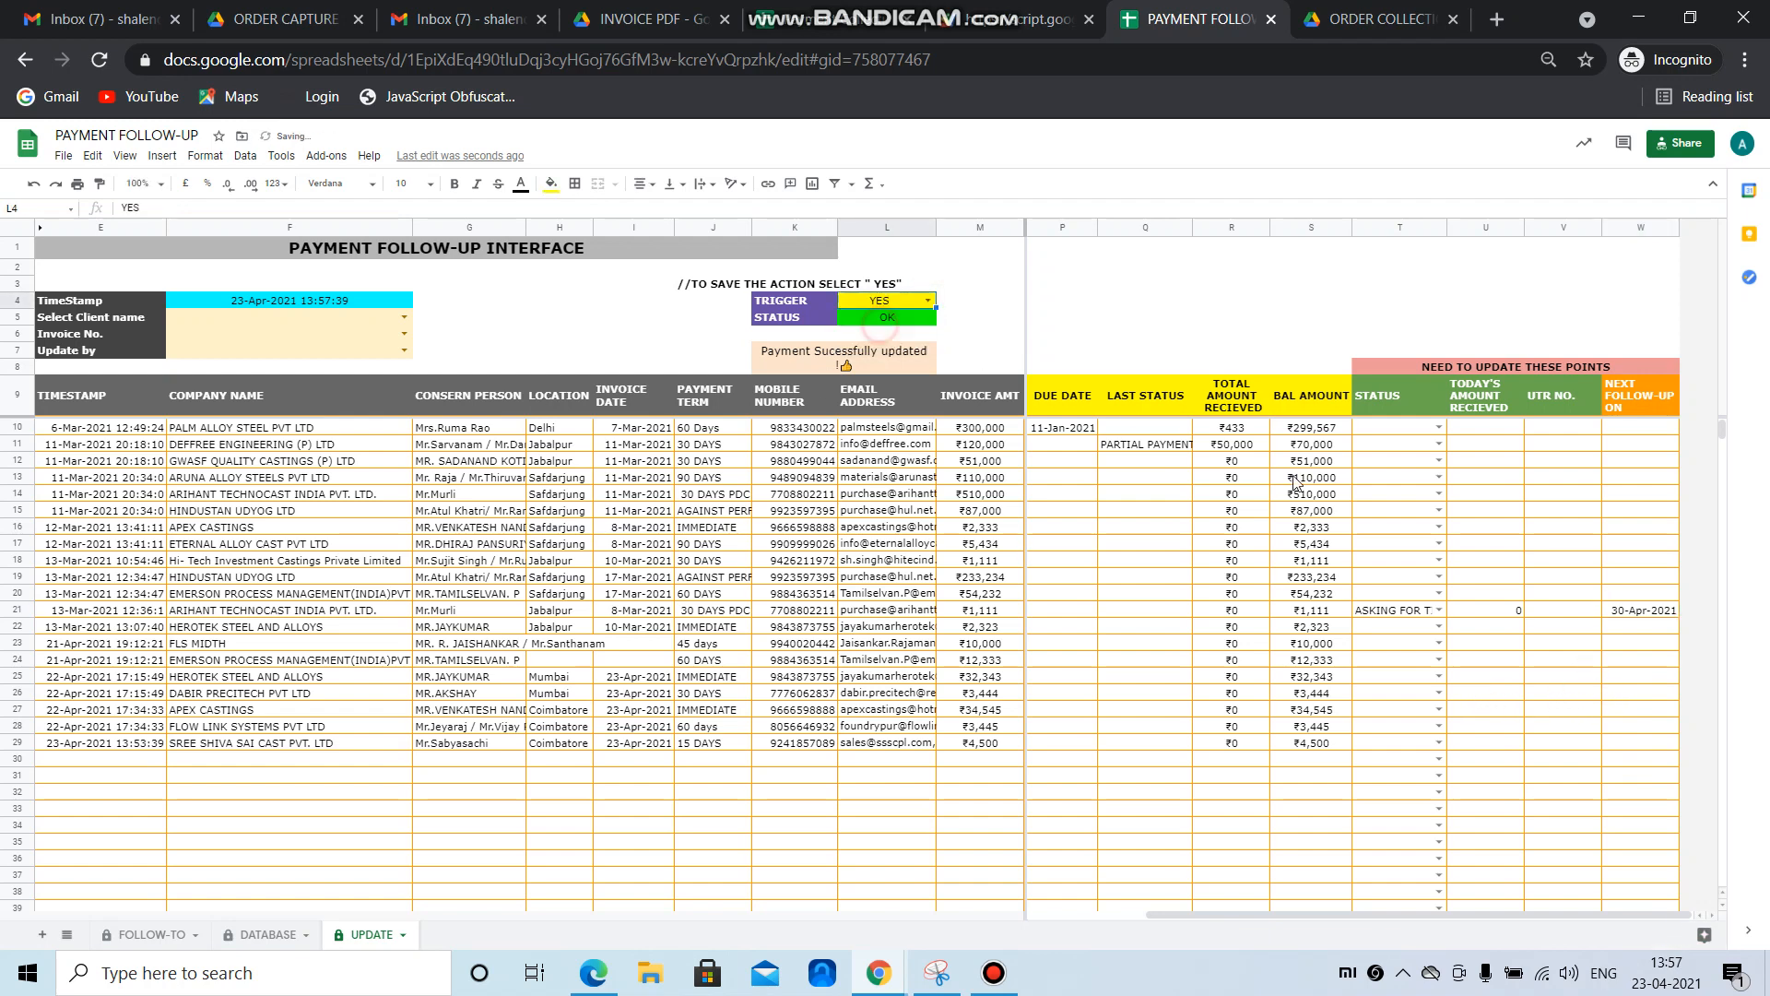
click(21, 612)
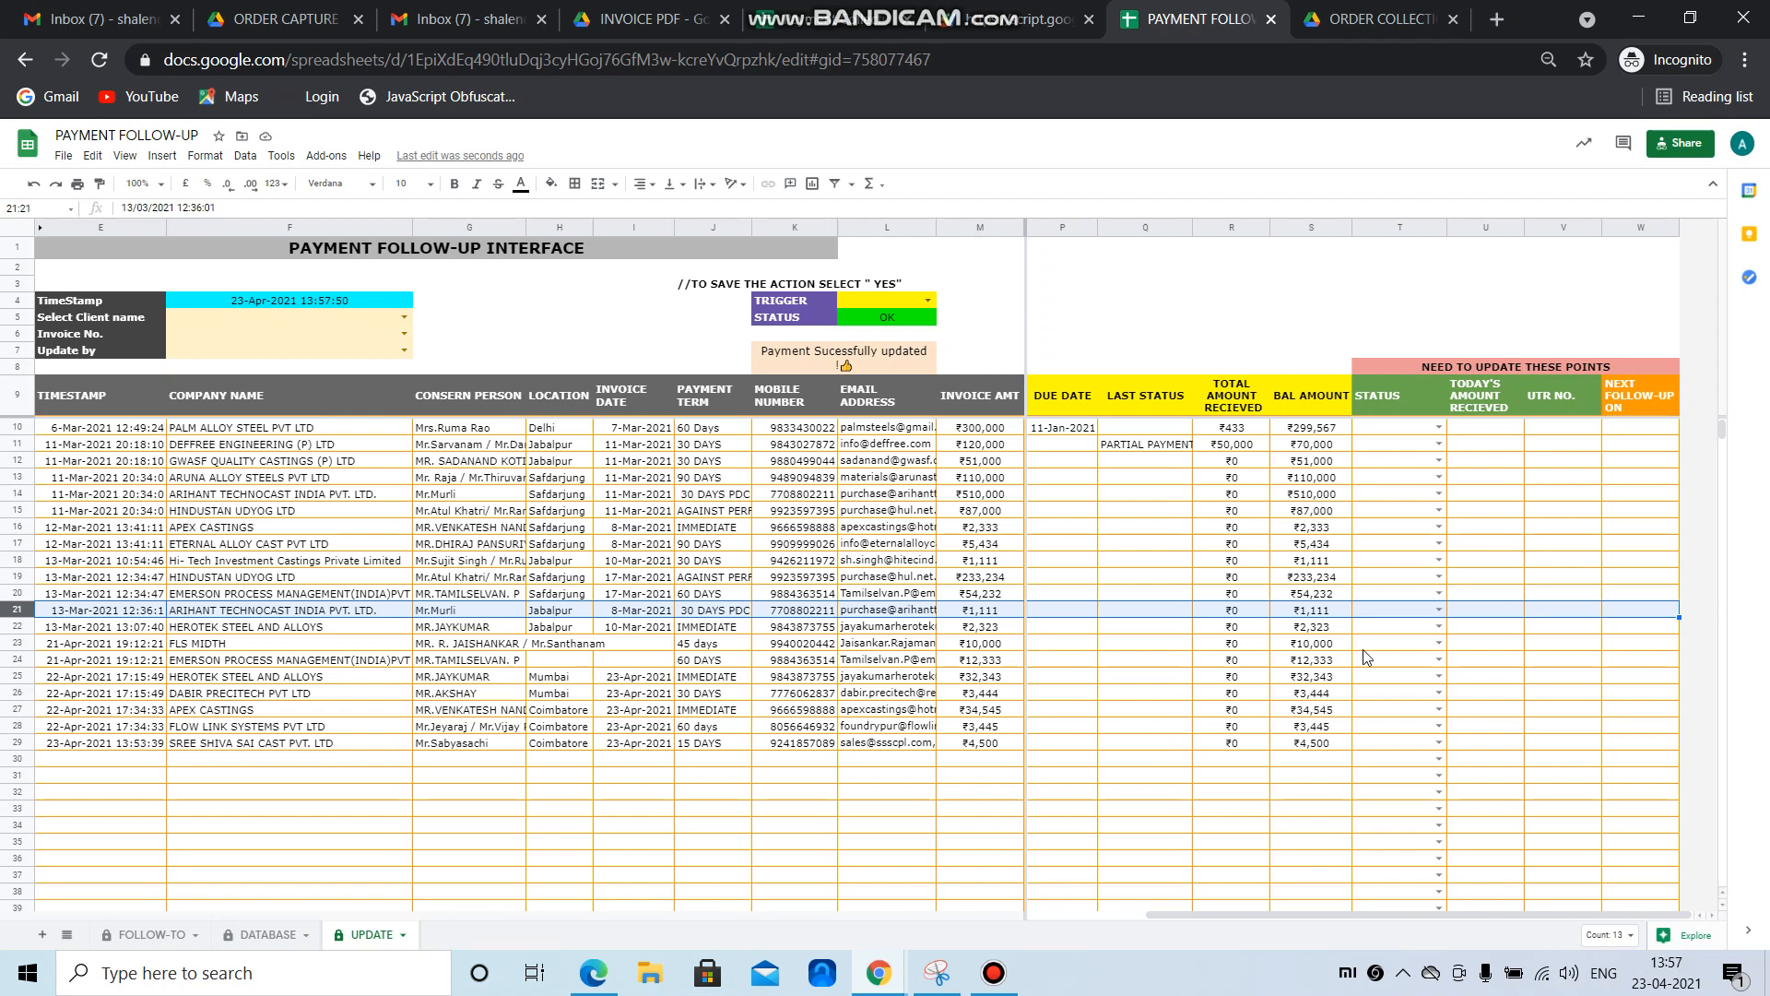
click(1521, 669)
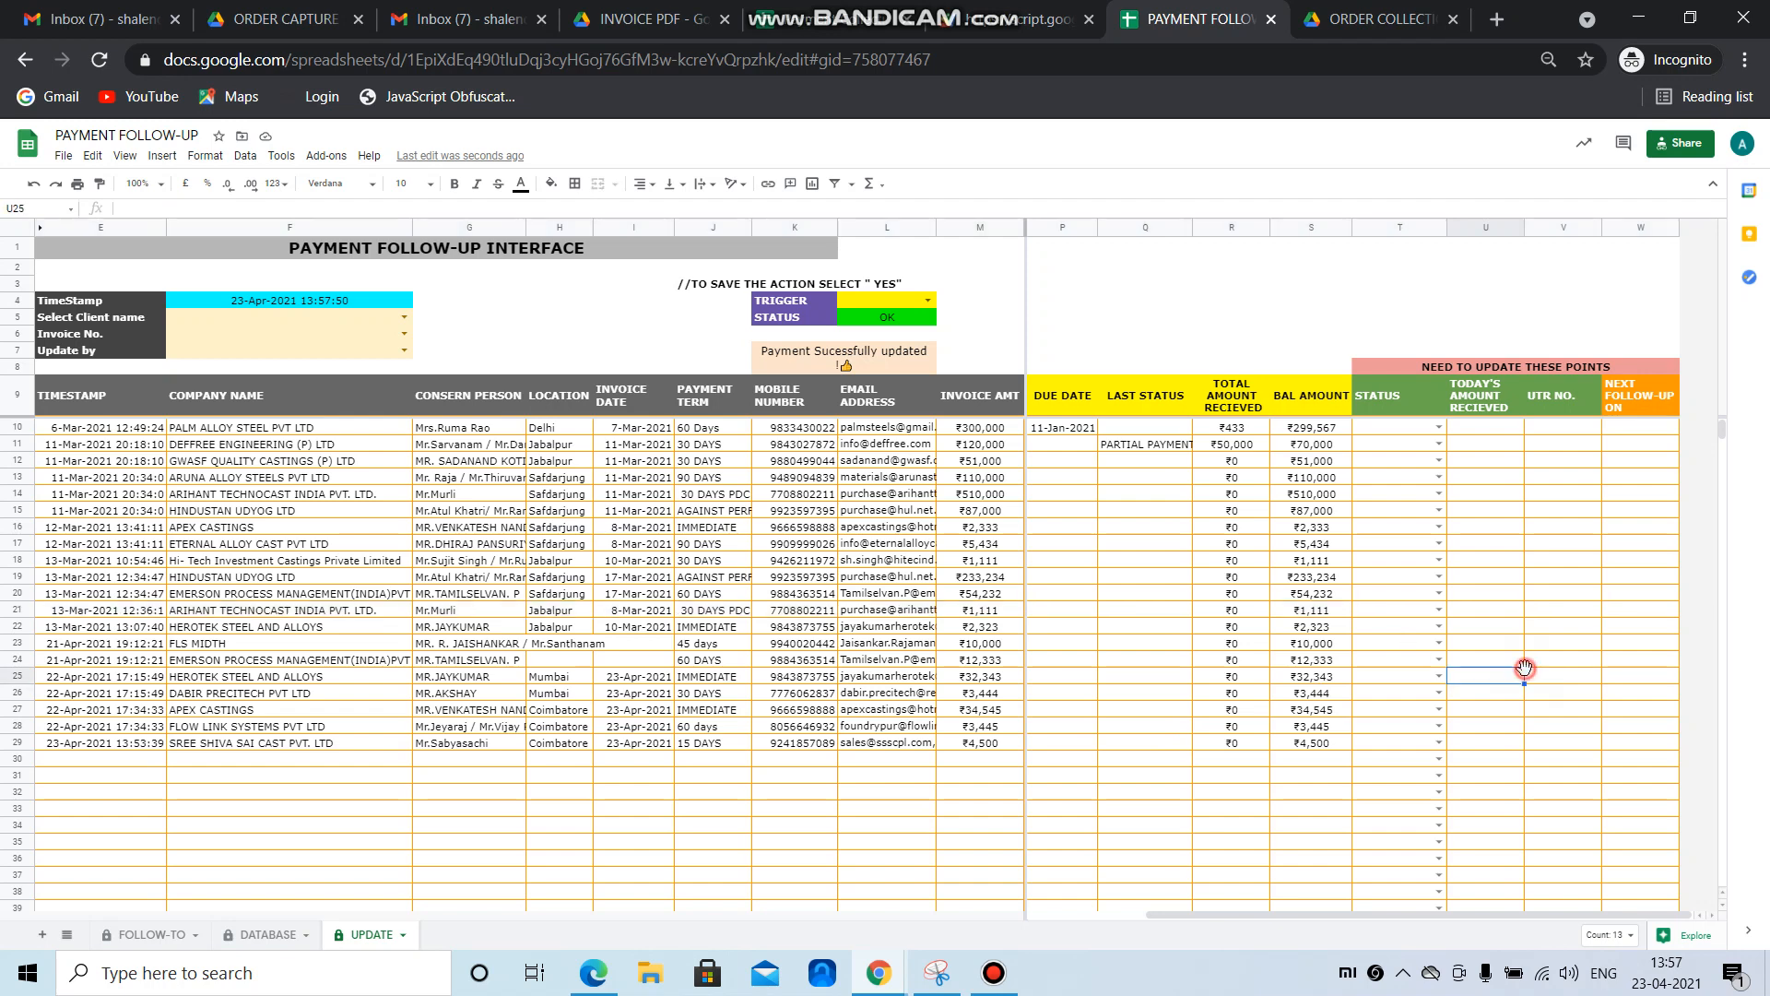
click(1438, 610)
click(1423, 446)
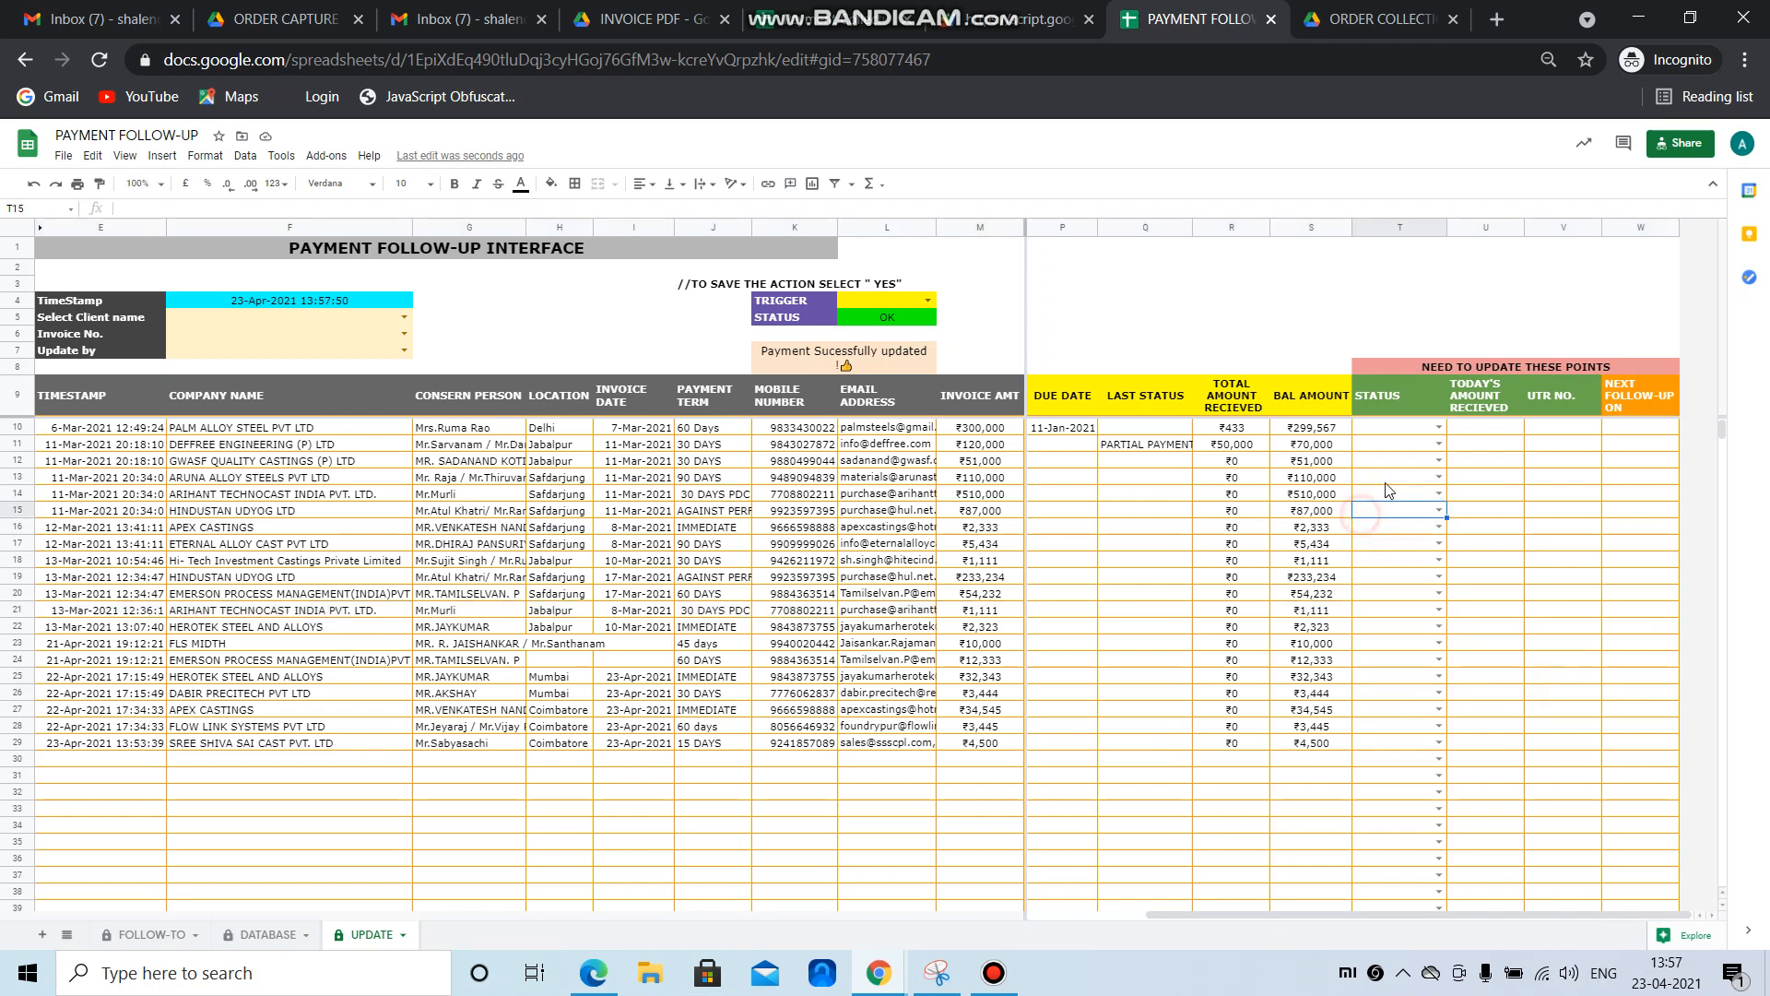
- Set the status to ASKING FOR TIME in row 11 and fill it down through row 18
click(1438, 443)
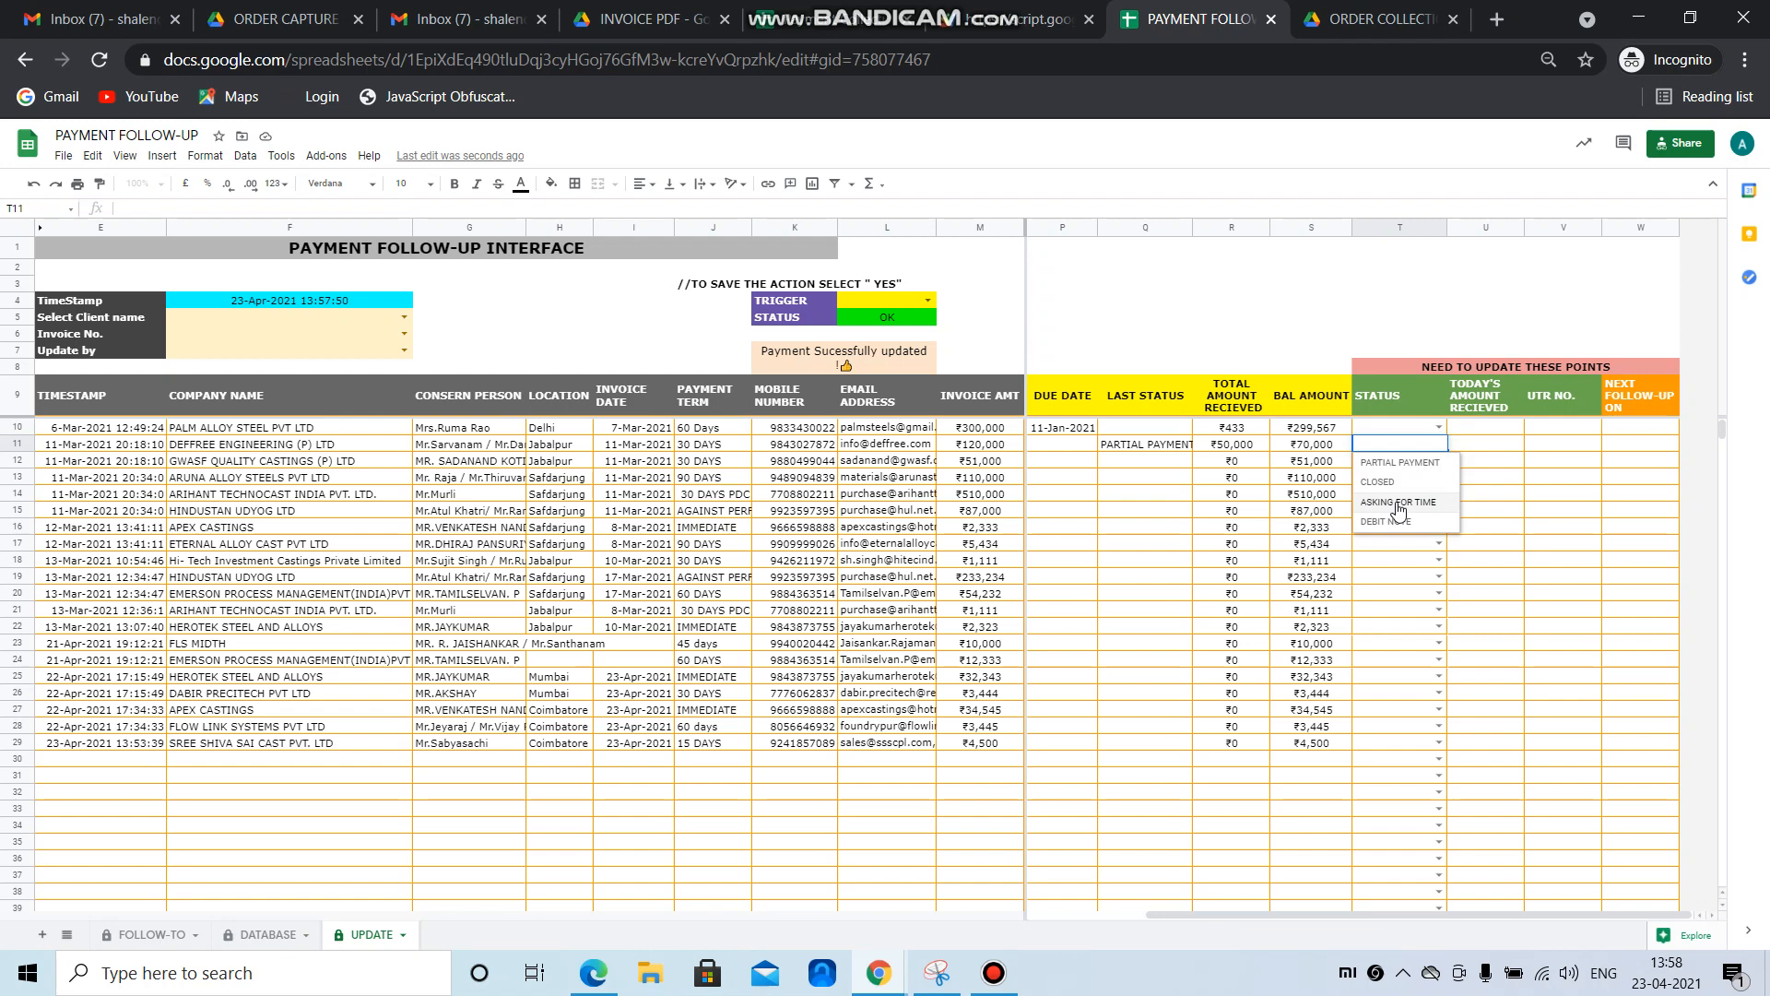
click(1398, 503)
key(shift+Down)
key(shift+Down)
key(shift+Down)
key(shift+Down)
key(shift+Down)
key(shift+Down)
key(shift+Down)
key(ctrl+d)
key(Right)
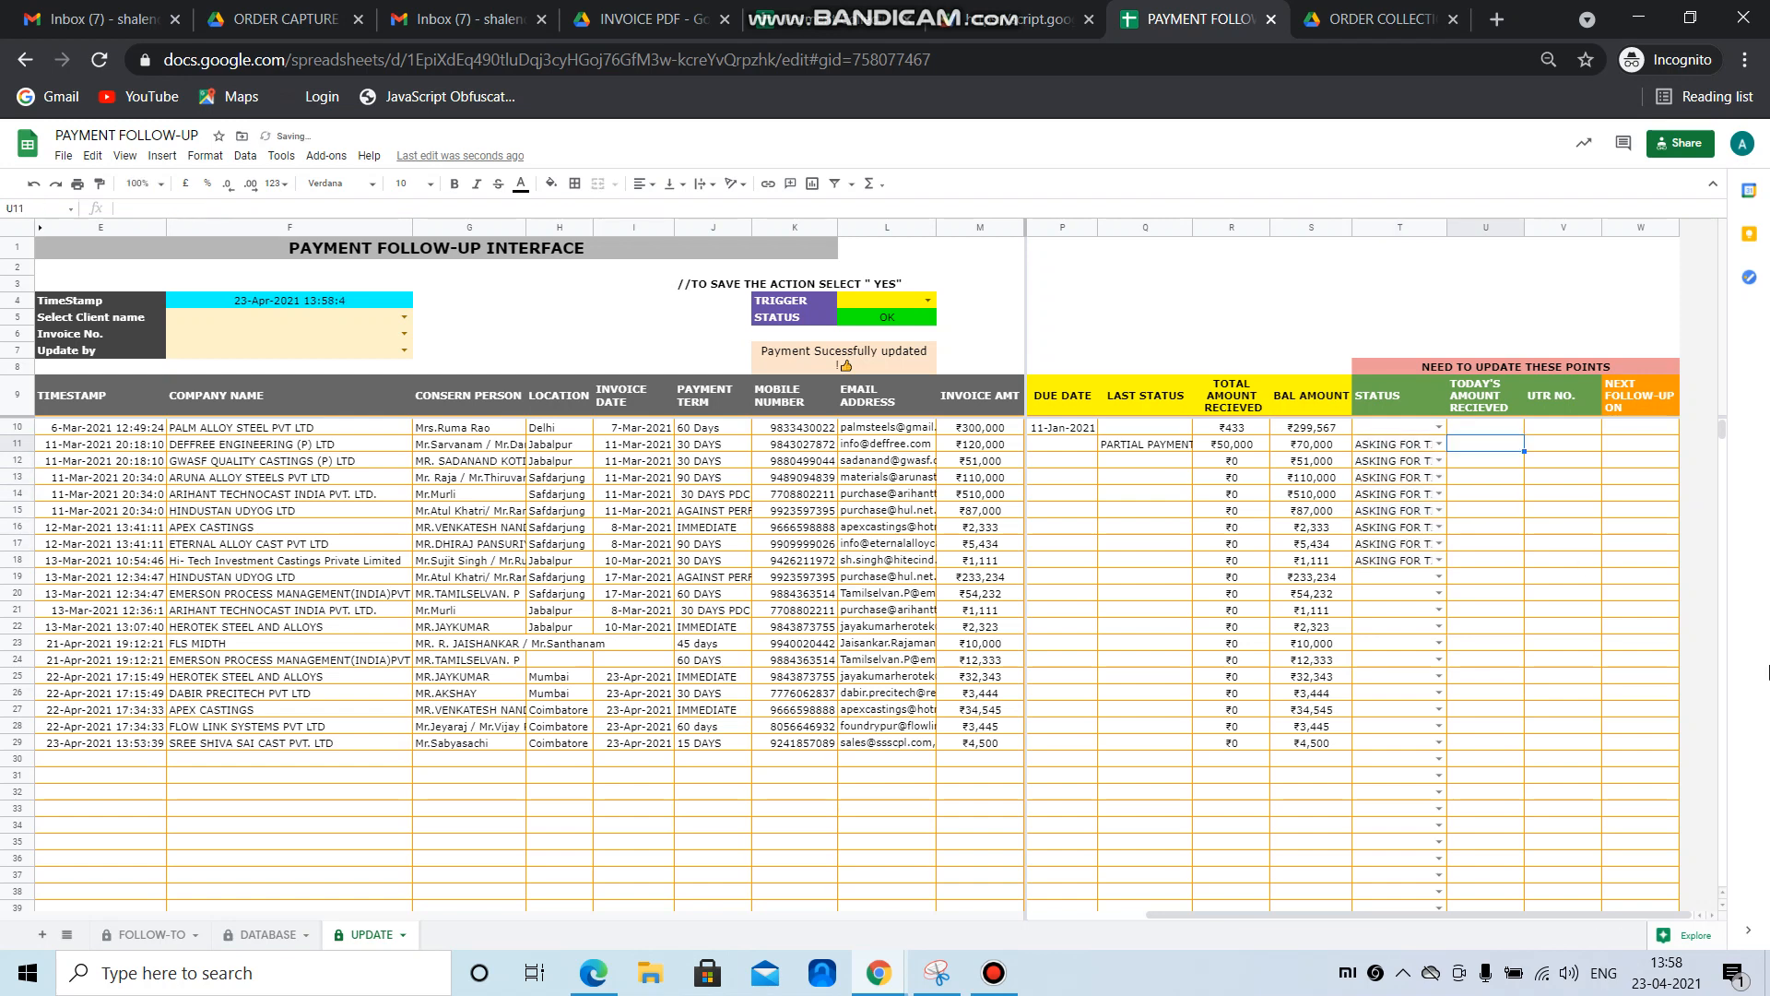
- Enter 0 as today's amount received for rows 11 to 18
key(shift+Down)
key(shift+Down)
key(shift+Down)
key(shift+Down)
key(shift+Down)
key(shift+Down)
key(shift+Down)
text(0)
key(ctrl+Return)
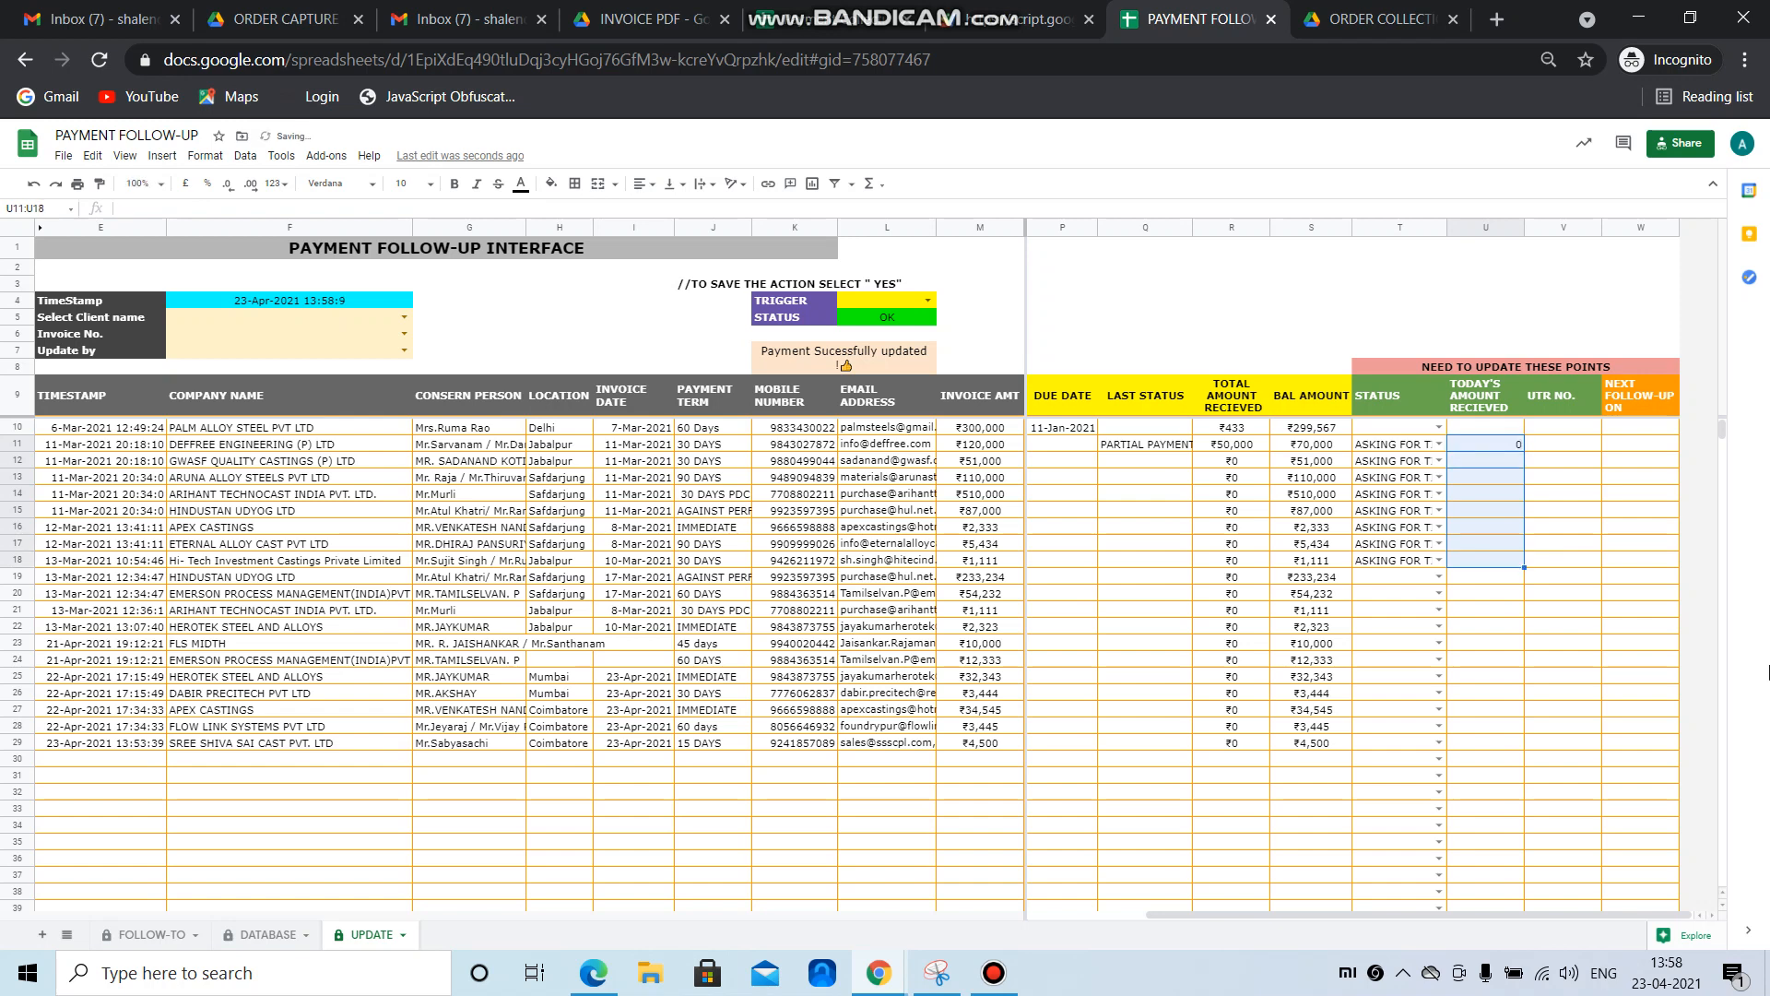
- Set the next follow-up date to 29-Apr-2021 in row 11 and fill it down through row 18
key(Right)
key(Right)
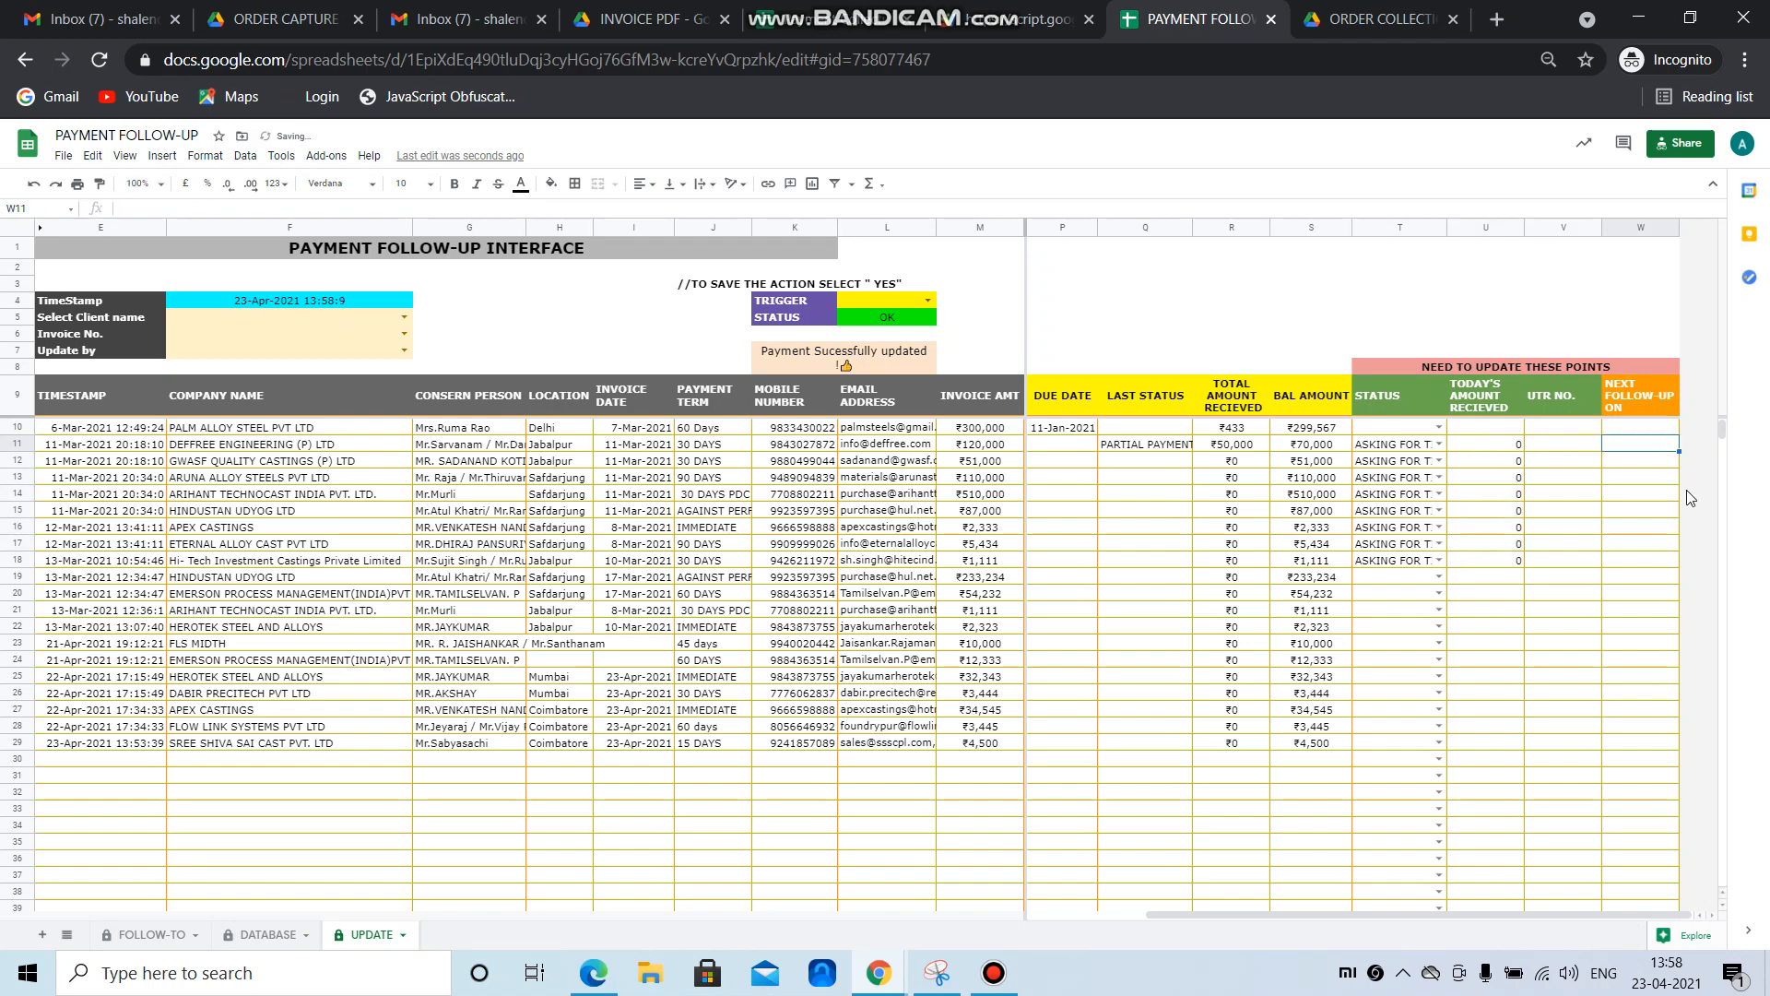
double_click(1648, 449)
click(1660, 583)
key(shift+Down)
key(shift+Down)
key(shift+Down)
key(shift+Down)
key(shift+Down)
key(shift+Down)
key(shift+Down)
key(ctrl+d)
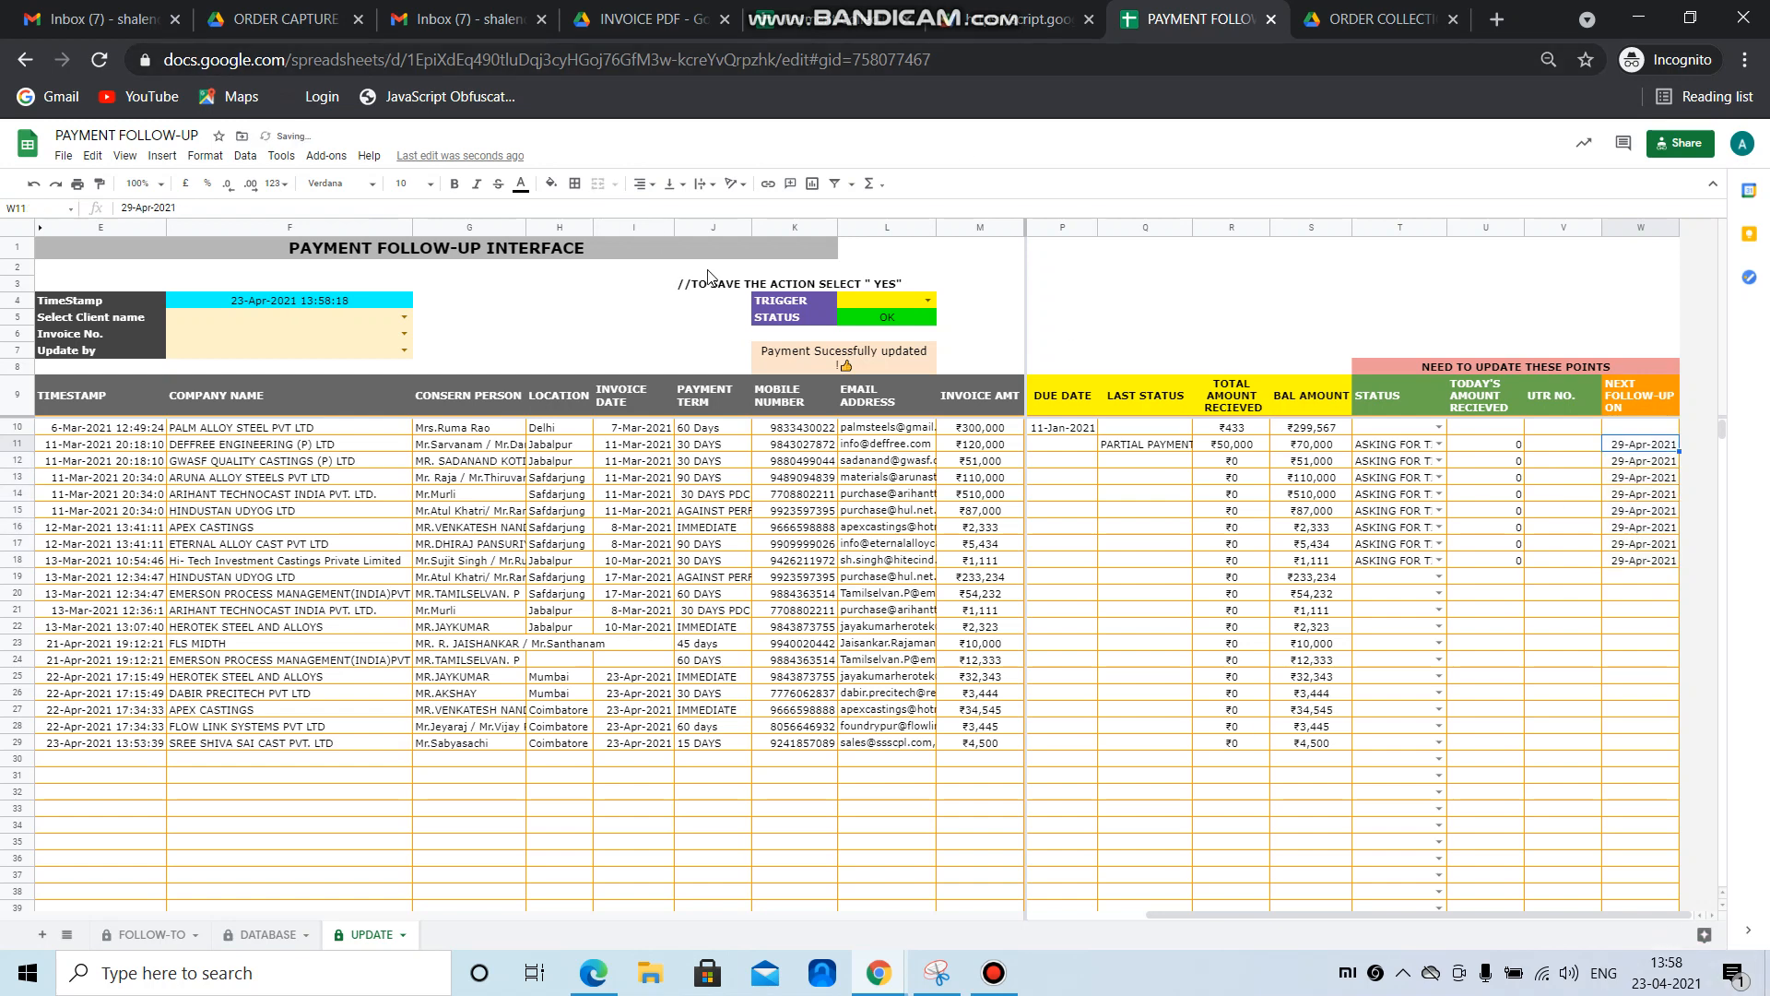
- Save the bulk update by setting the trigger to YES, and widen the LAST STATUS column to fit its text
click(927, 301)
click(876, 327)
click(1106, 336)
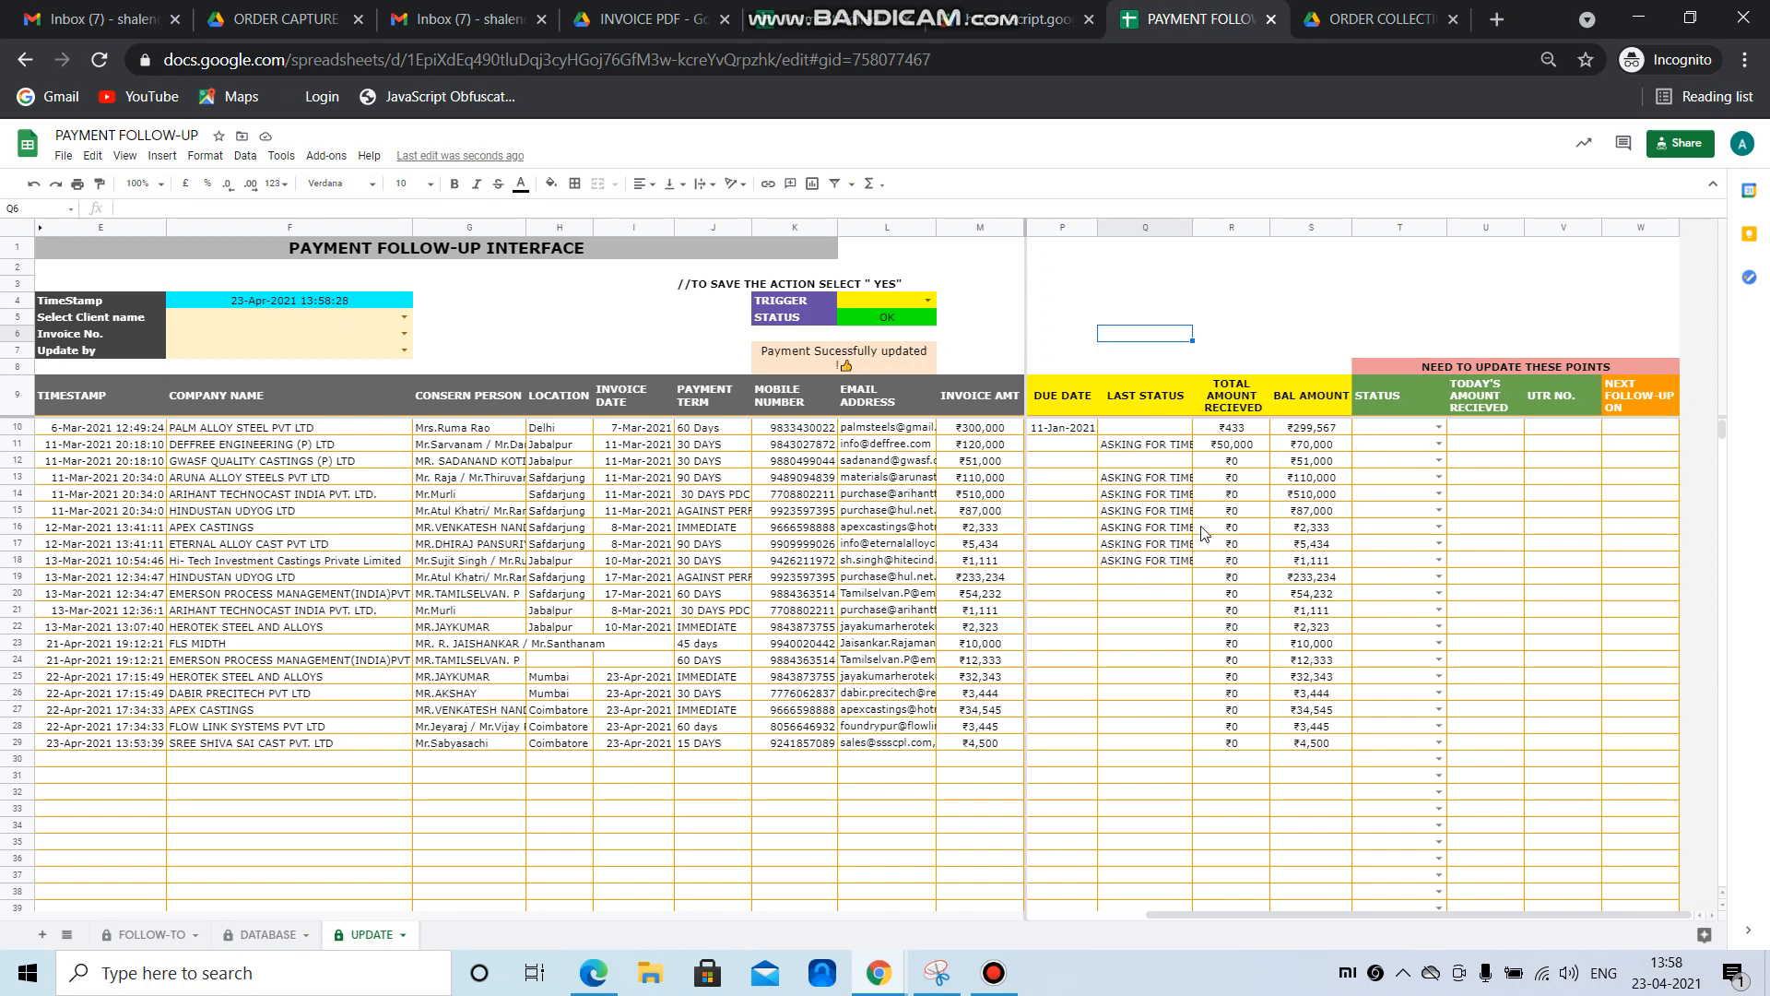
drag(1192, 227, 1213, 227)
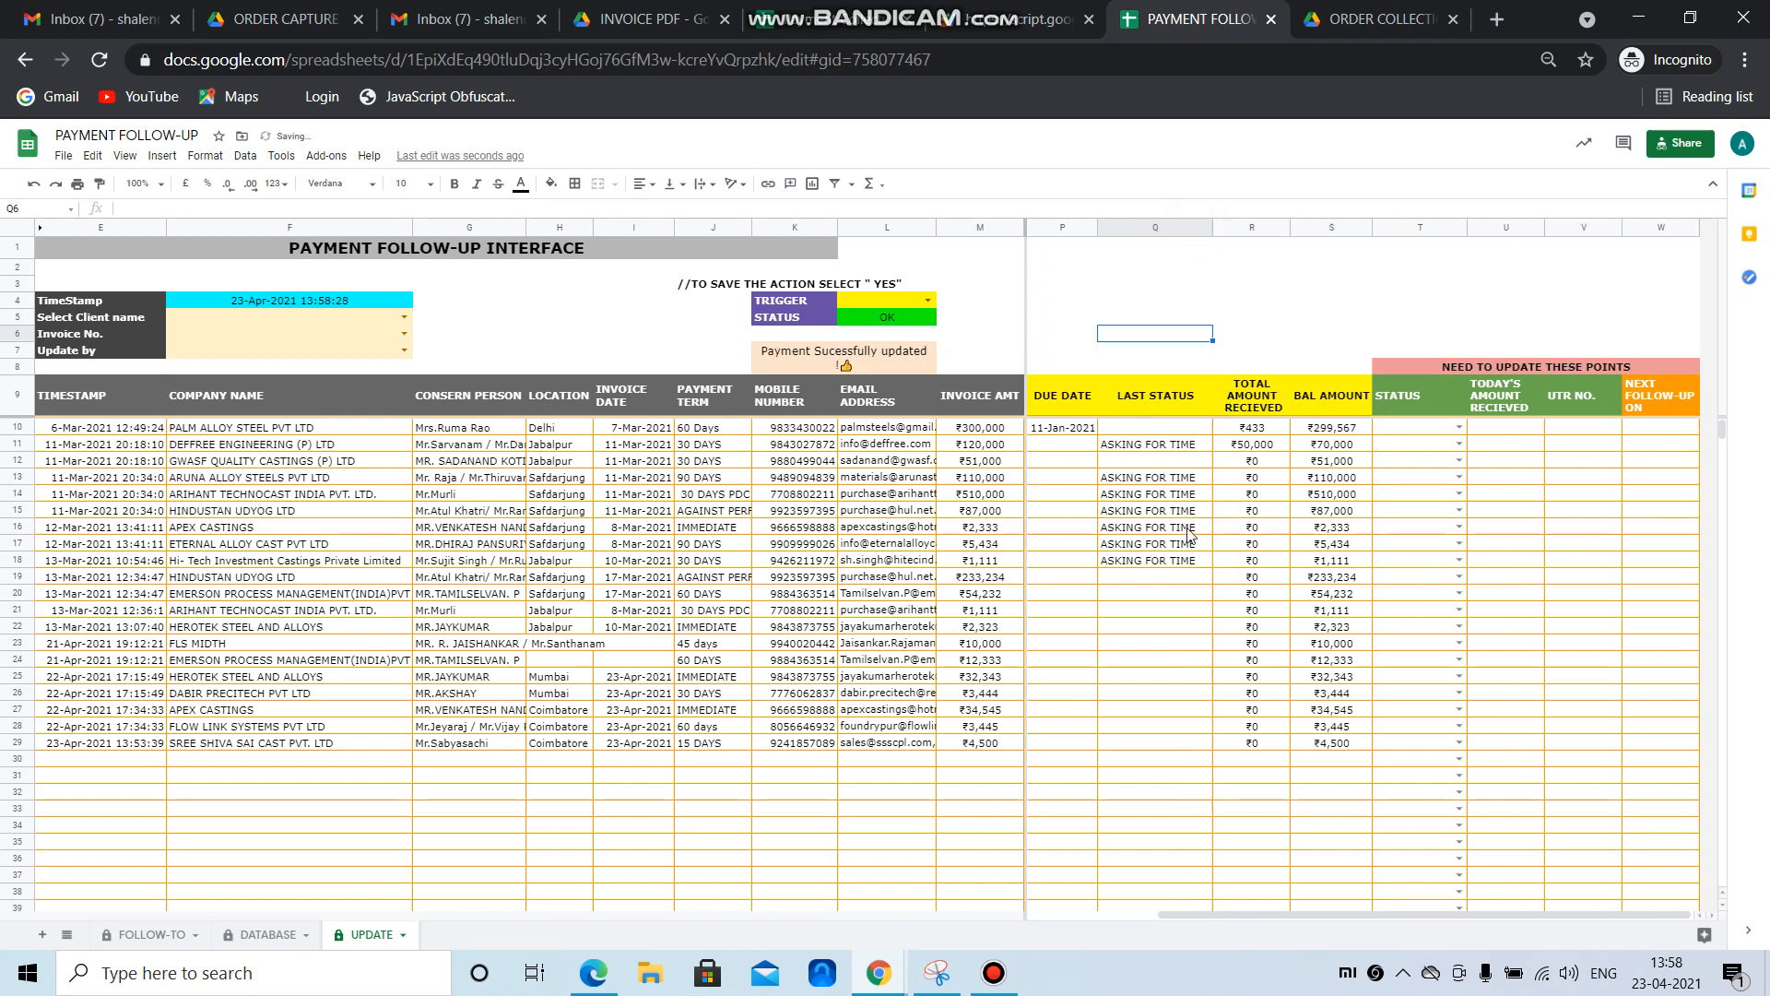
- Examine the follow-up list's columns from timestamp through next follow-up date along the HINDUSTAN UDYOG row 15 and PALM ALLOY STEEL row 10
click(1173, 507)
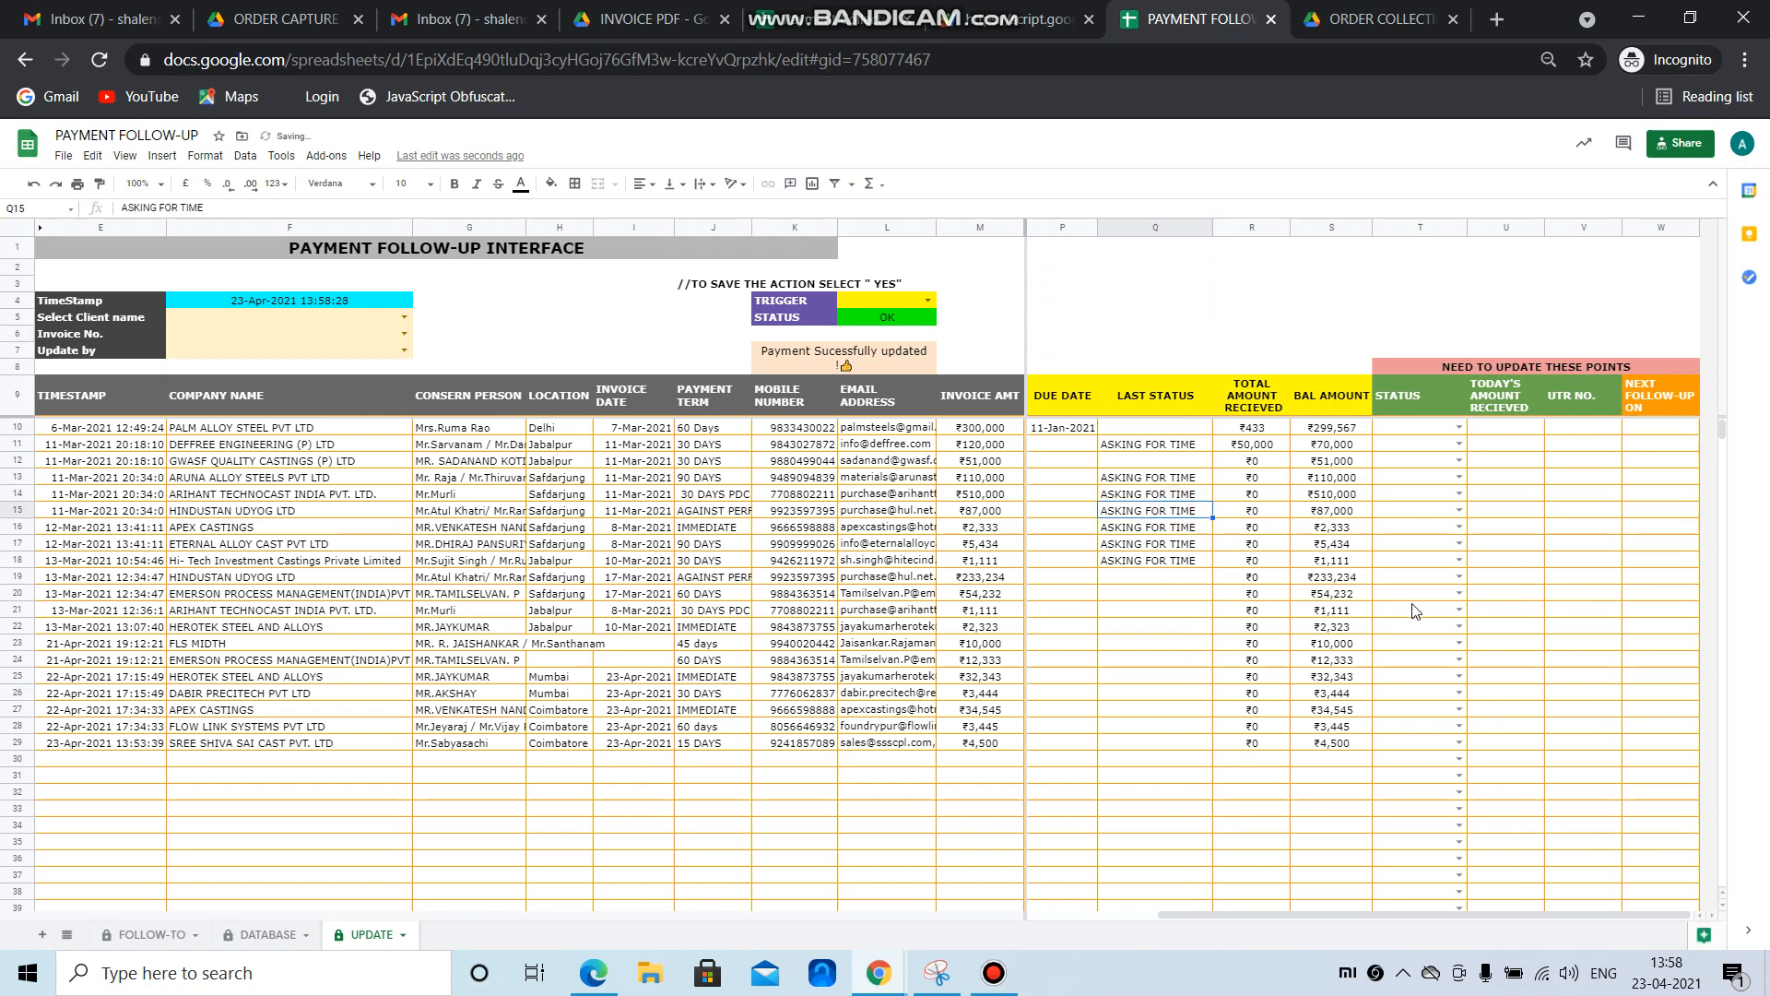
key(Left)
key(Left)
key(Left)
key(Right)
key(Right)
key(Right)
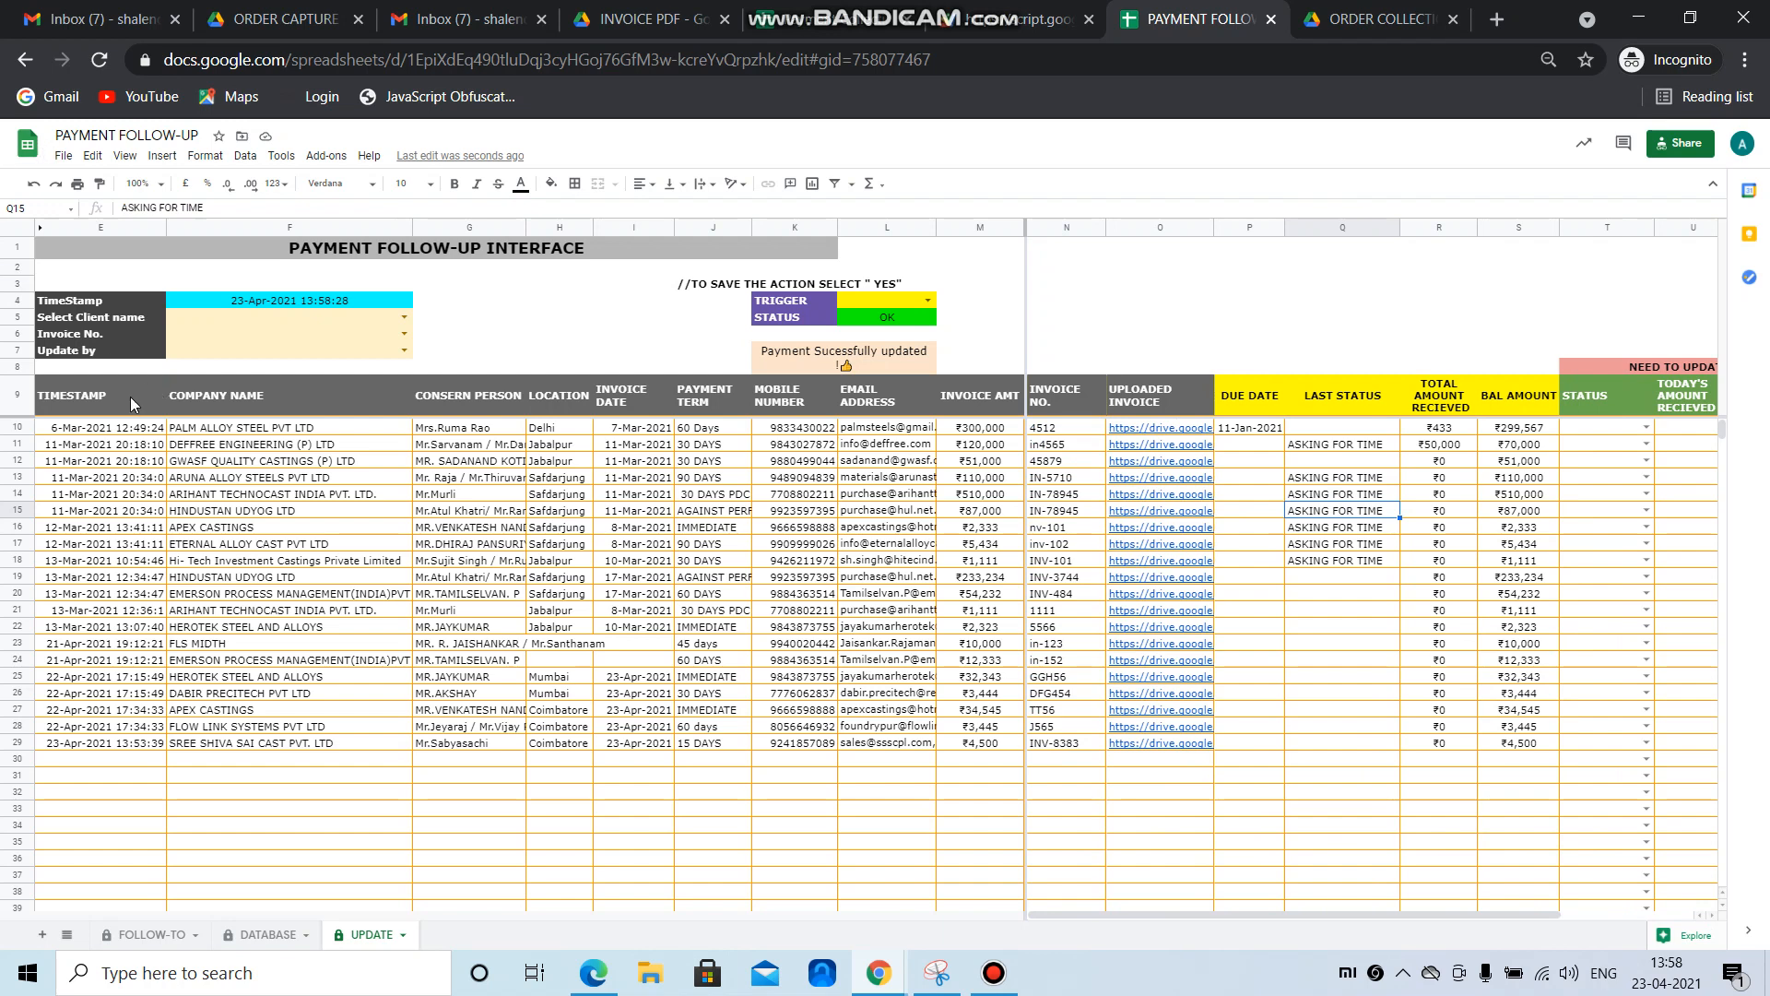
click(79, 428)
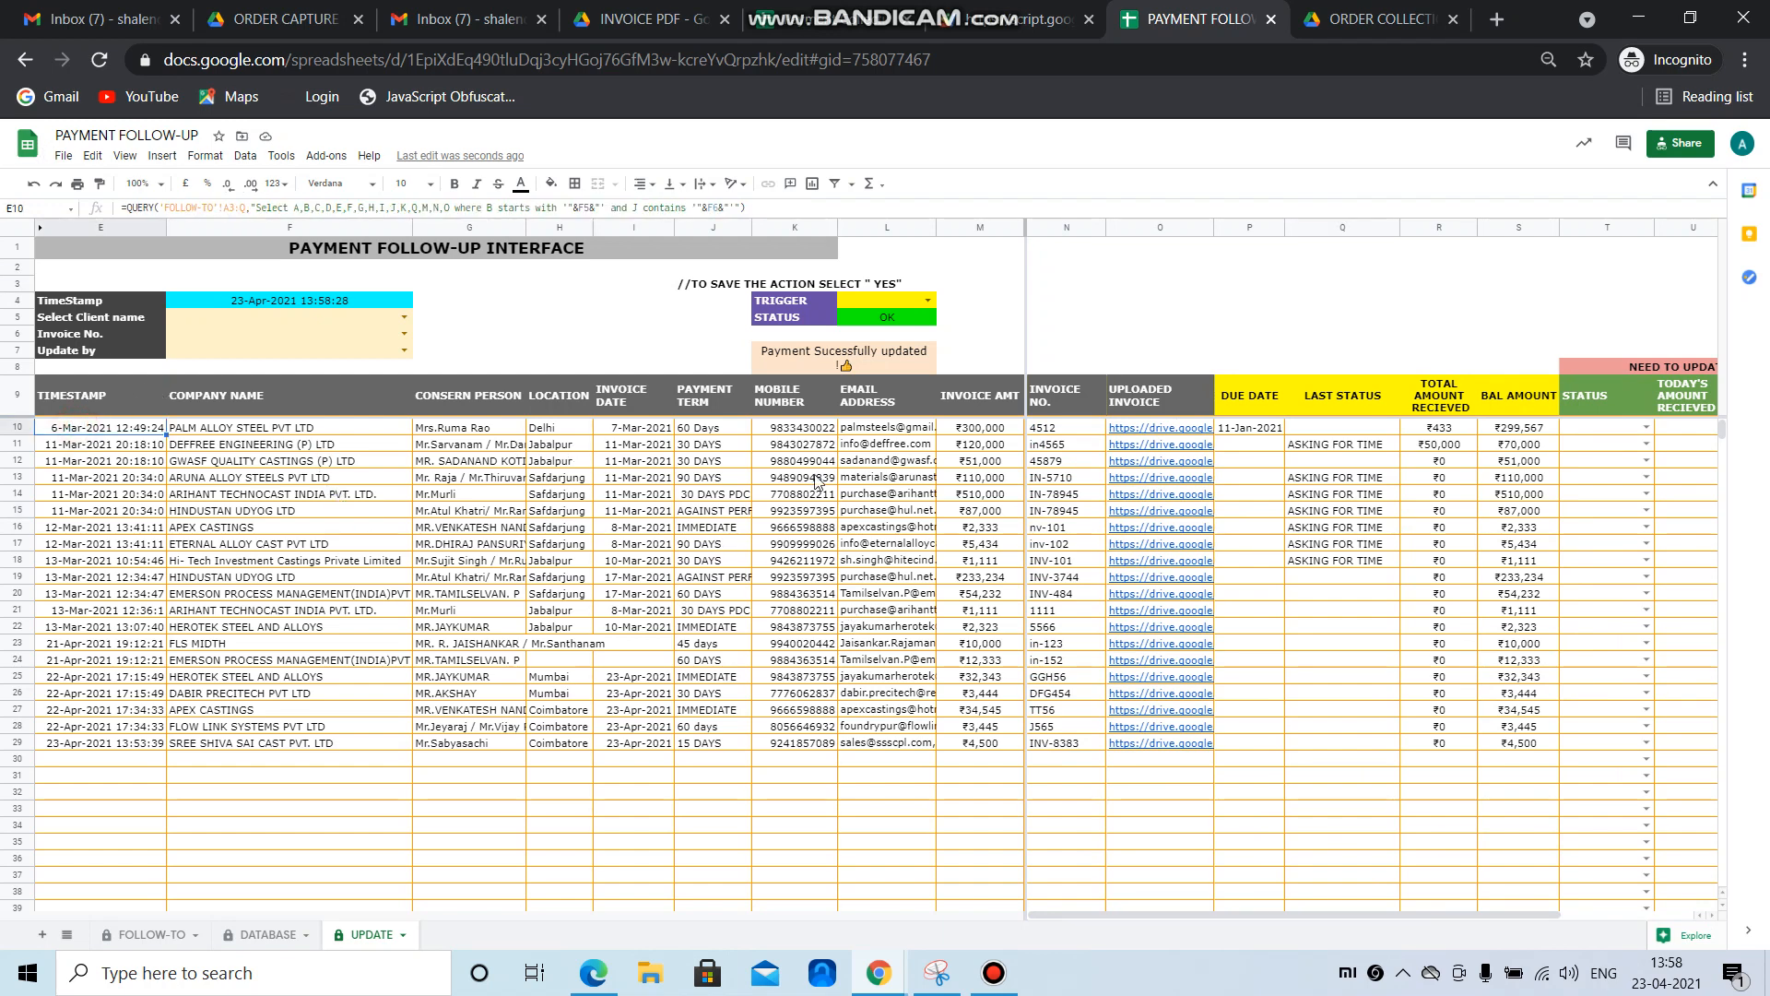
click(900, 429)
key(Right)
key(Right)
key(Right)
key(Right)
key(Right)
key(Right)
key(Right)
key(Right)
key(Right)
key(Right)
key(Right)
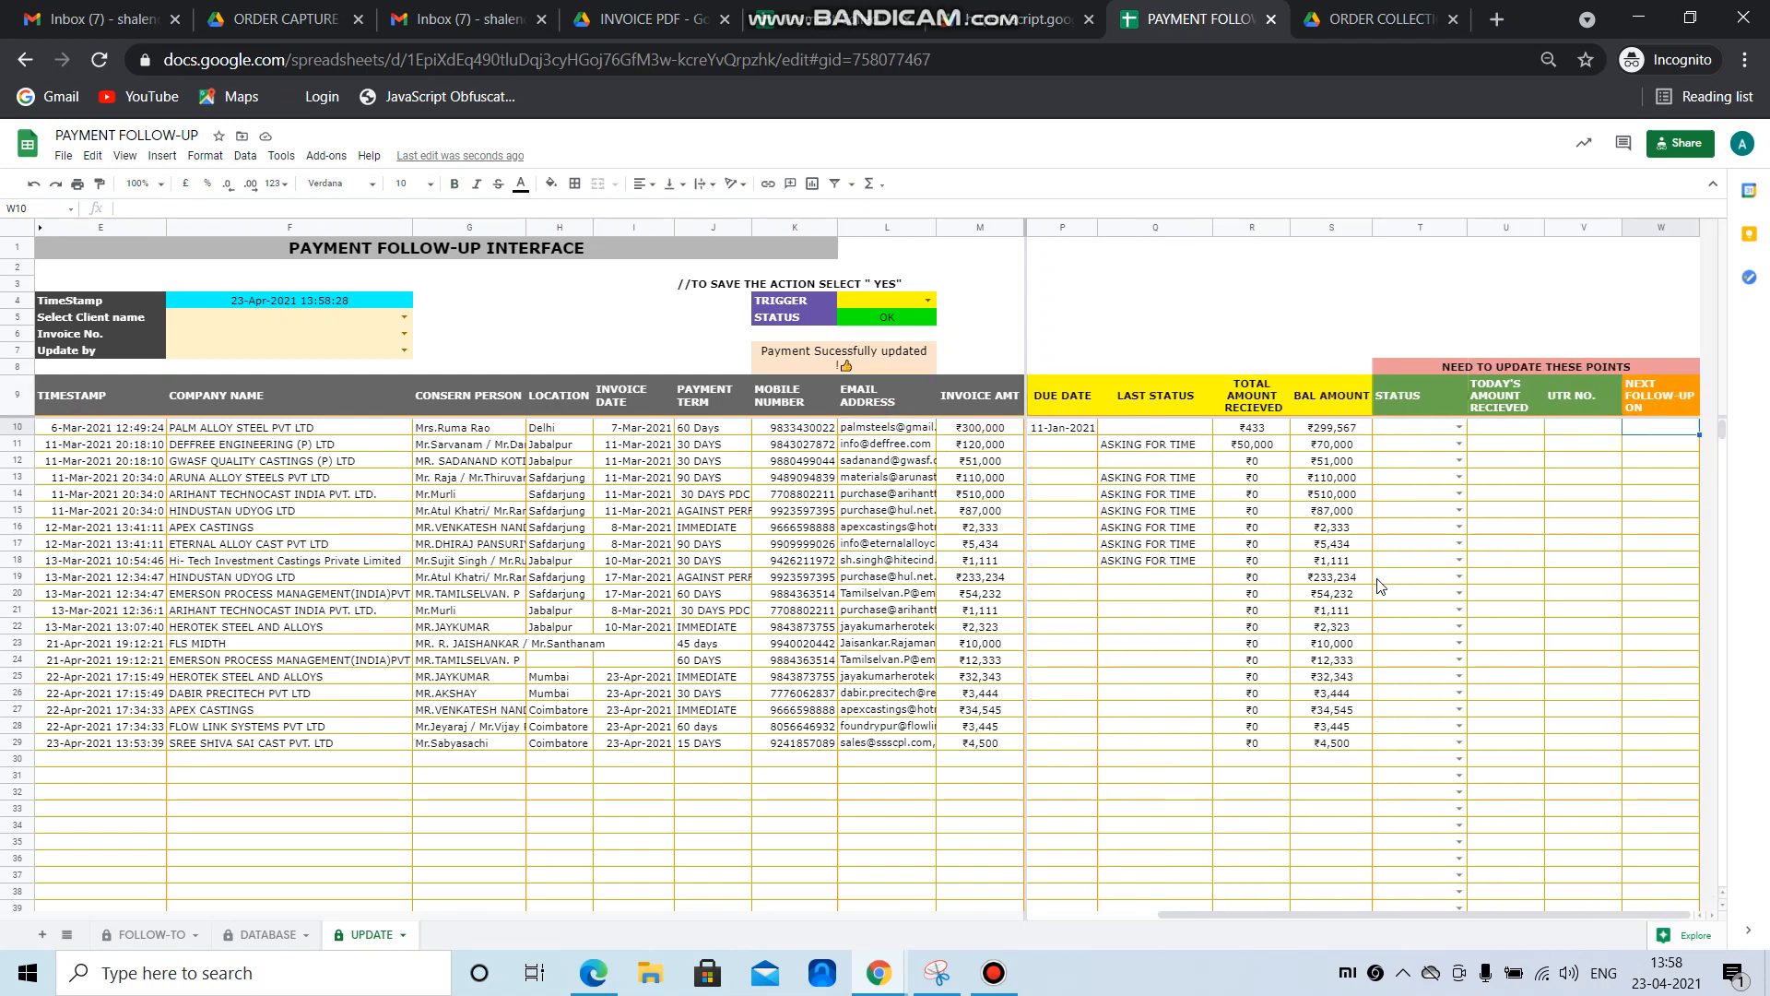
key(Left)
key(Left)
key(Left)
key(Left)
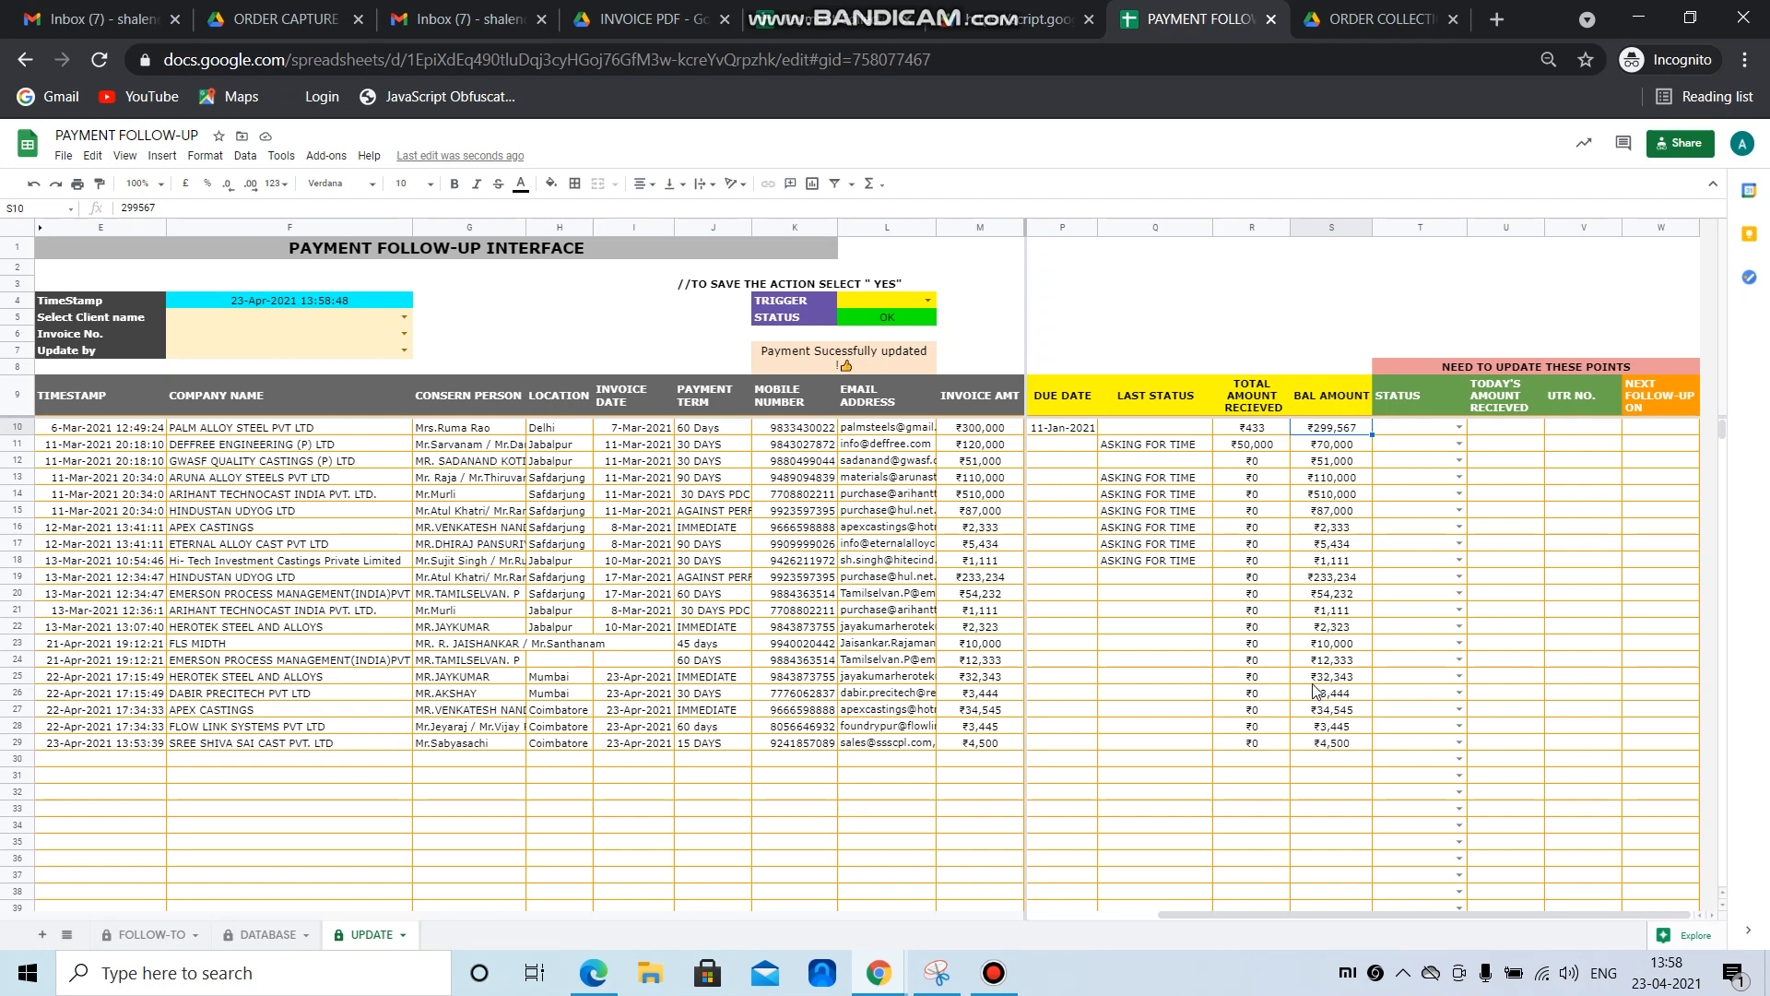
- Switch to the two open Gmail inboxes and check which account each one belongs to
click(521, 18)
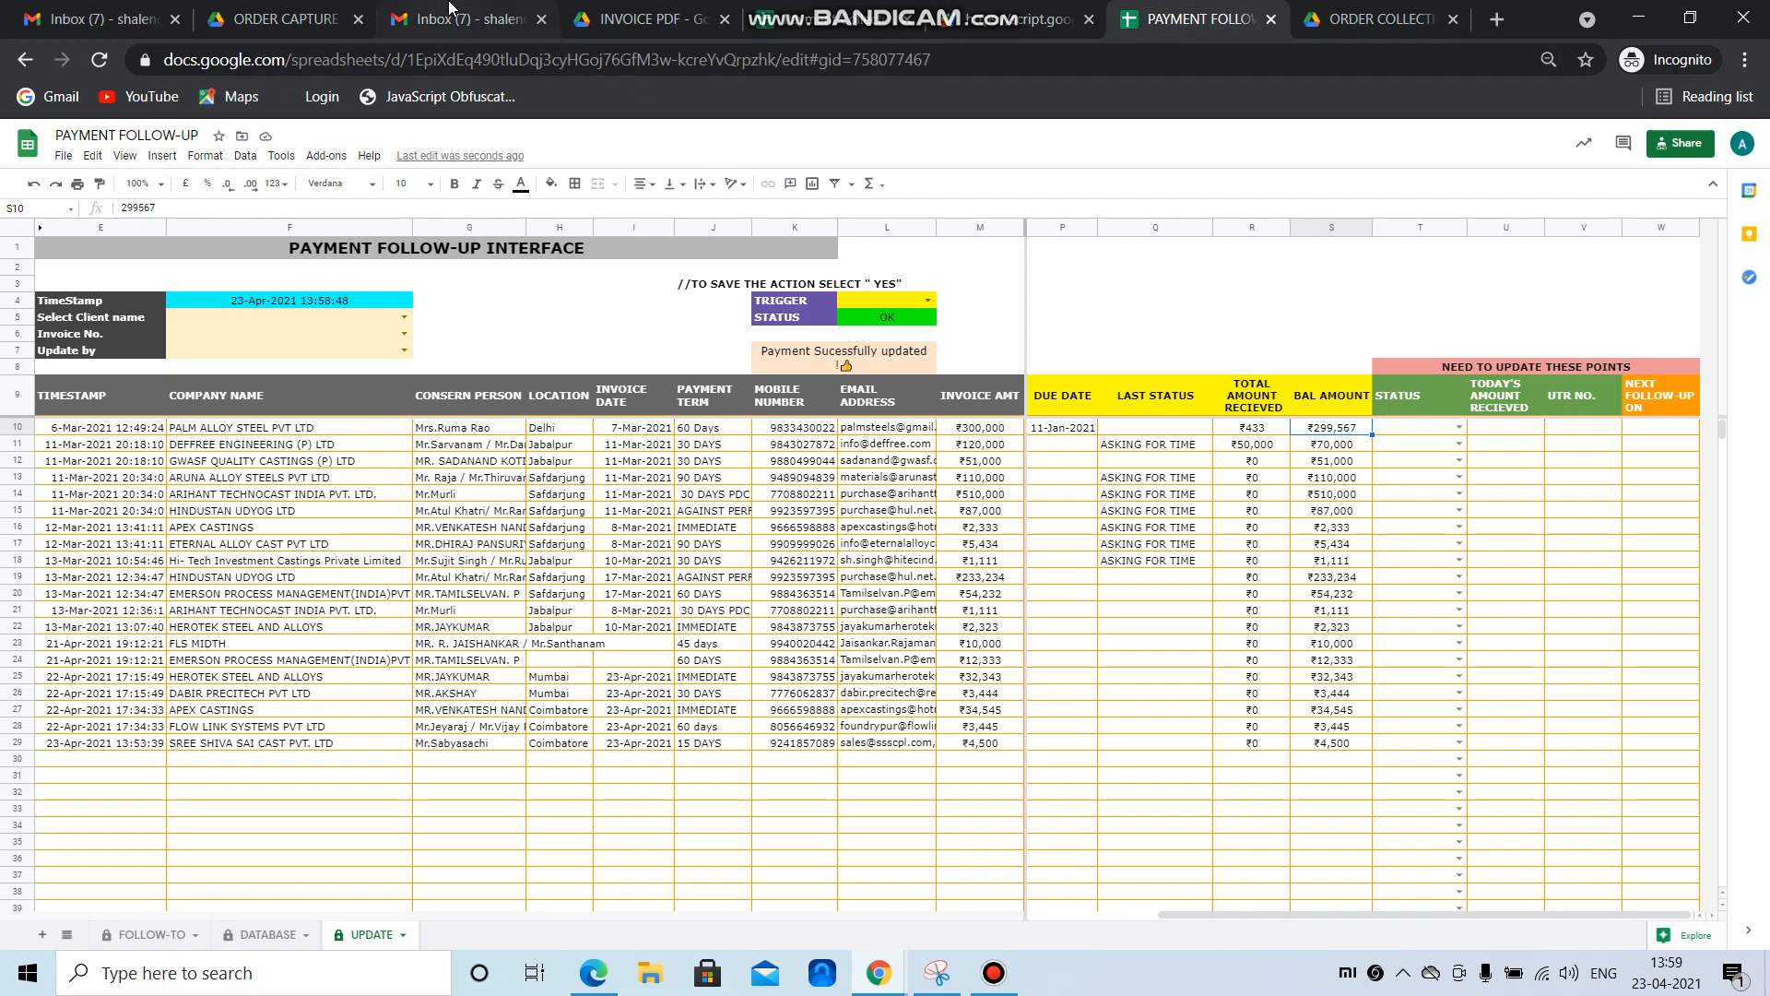
click(1738, 148)
click(1323, 229)
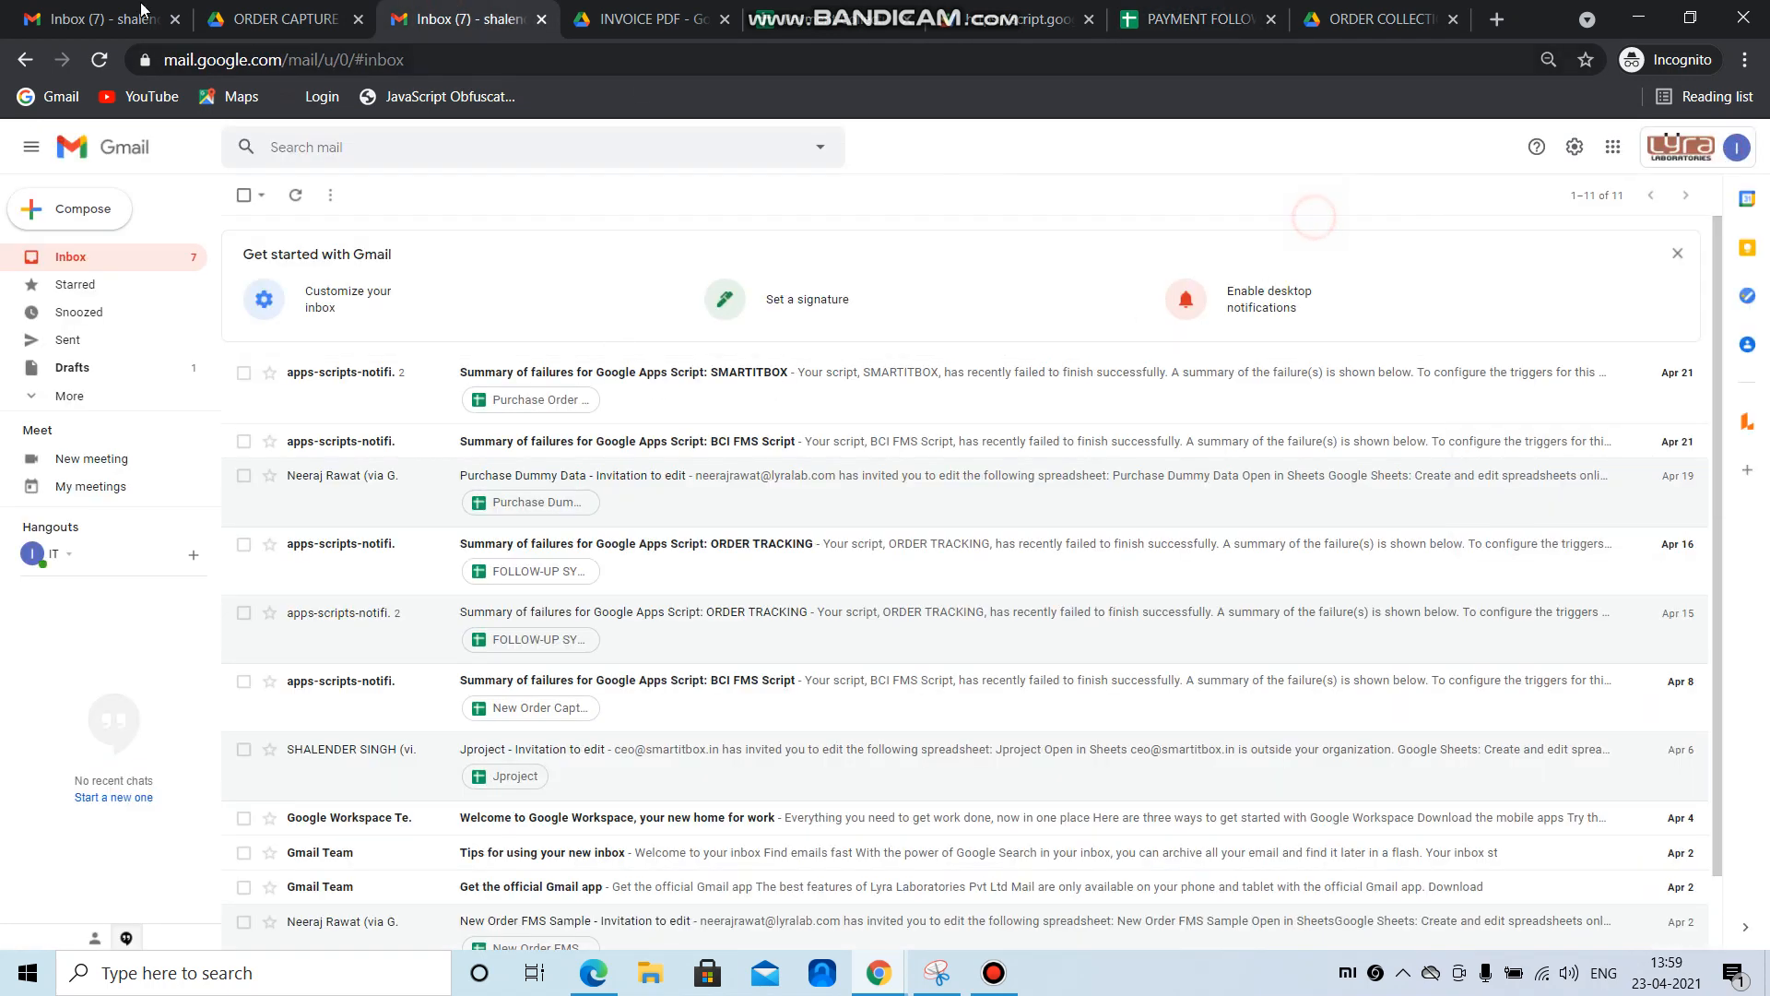
click(69, 13)
click(1738, 148)
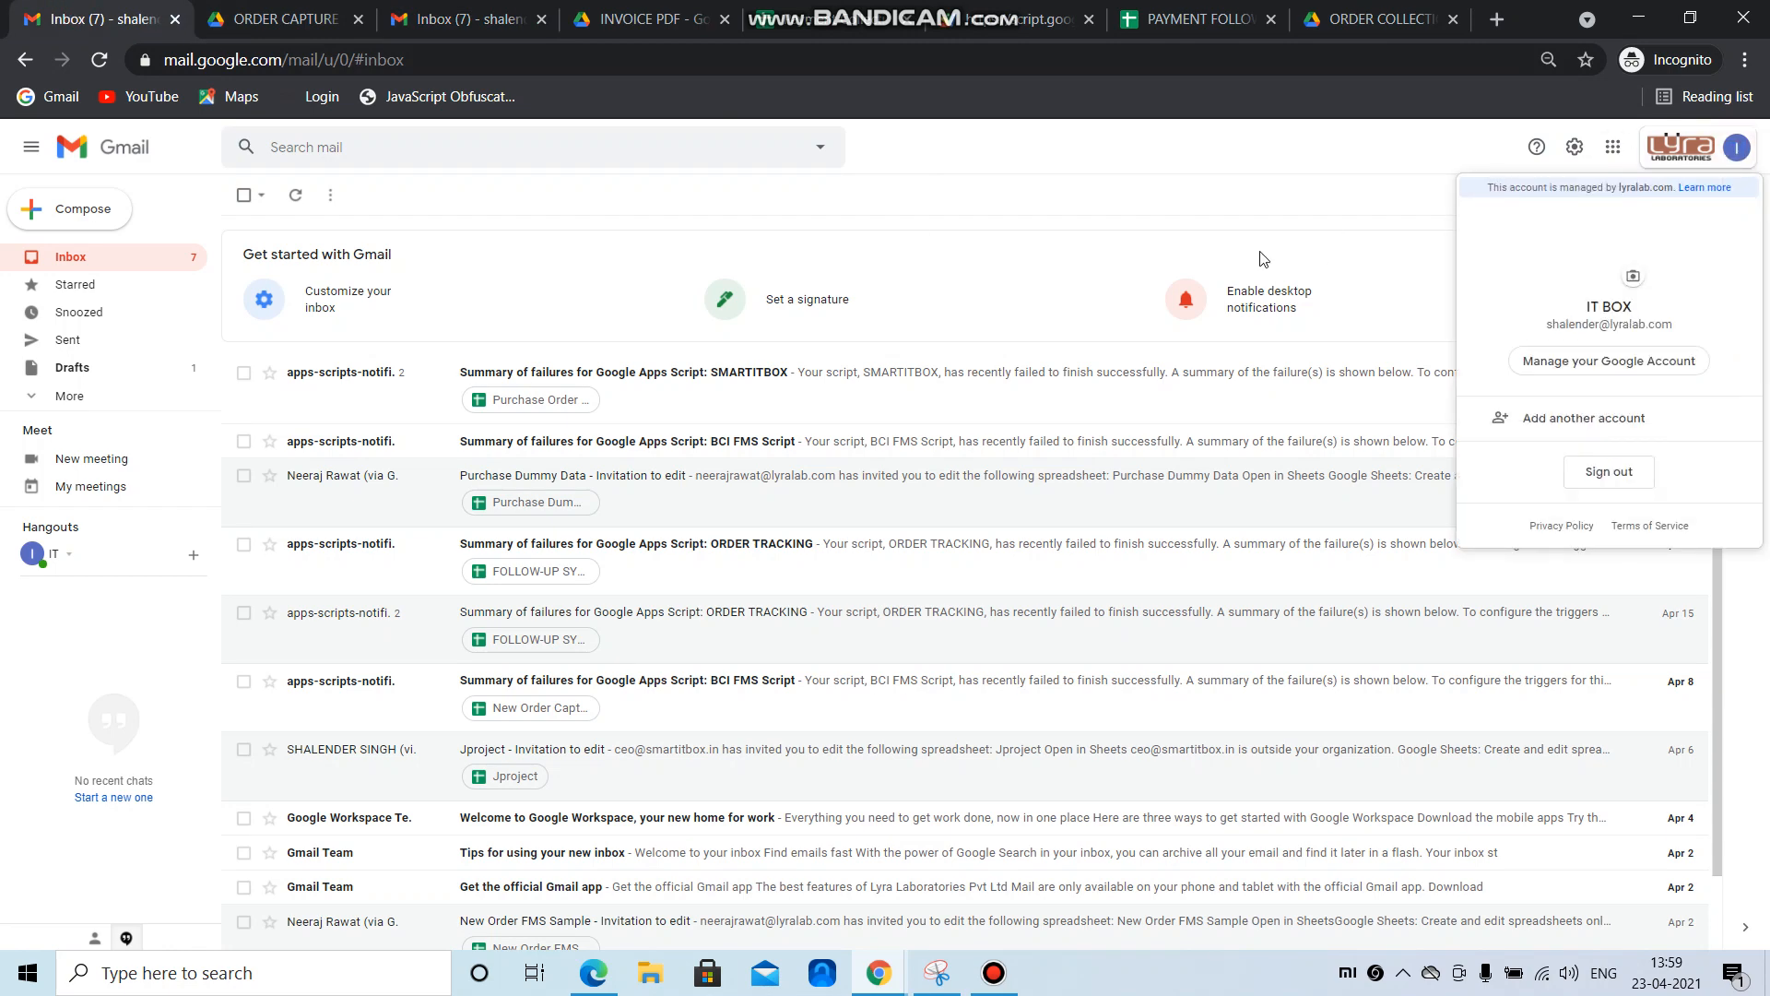
click(1138, 214)
- Switch to the INVOICE PDF folder in Google Drive and open the Google apps list for its account
click(1031, 23)
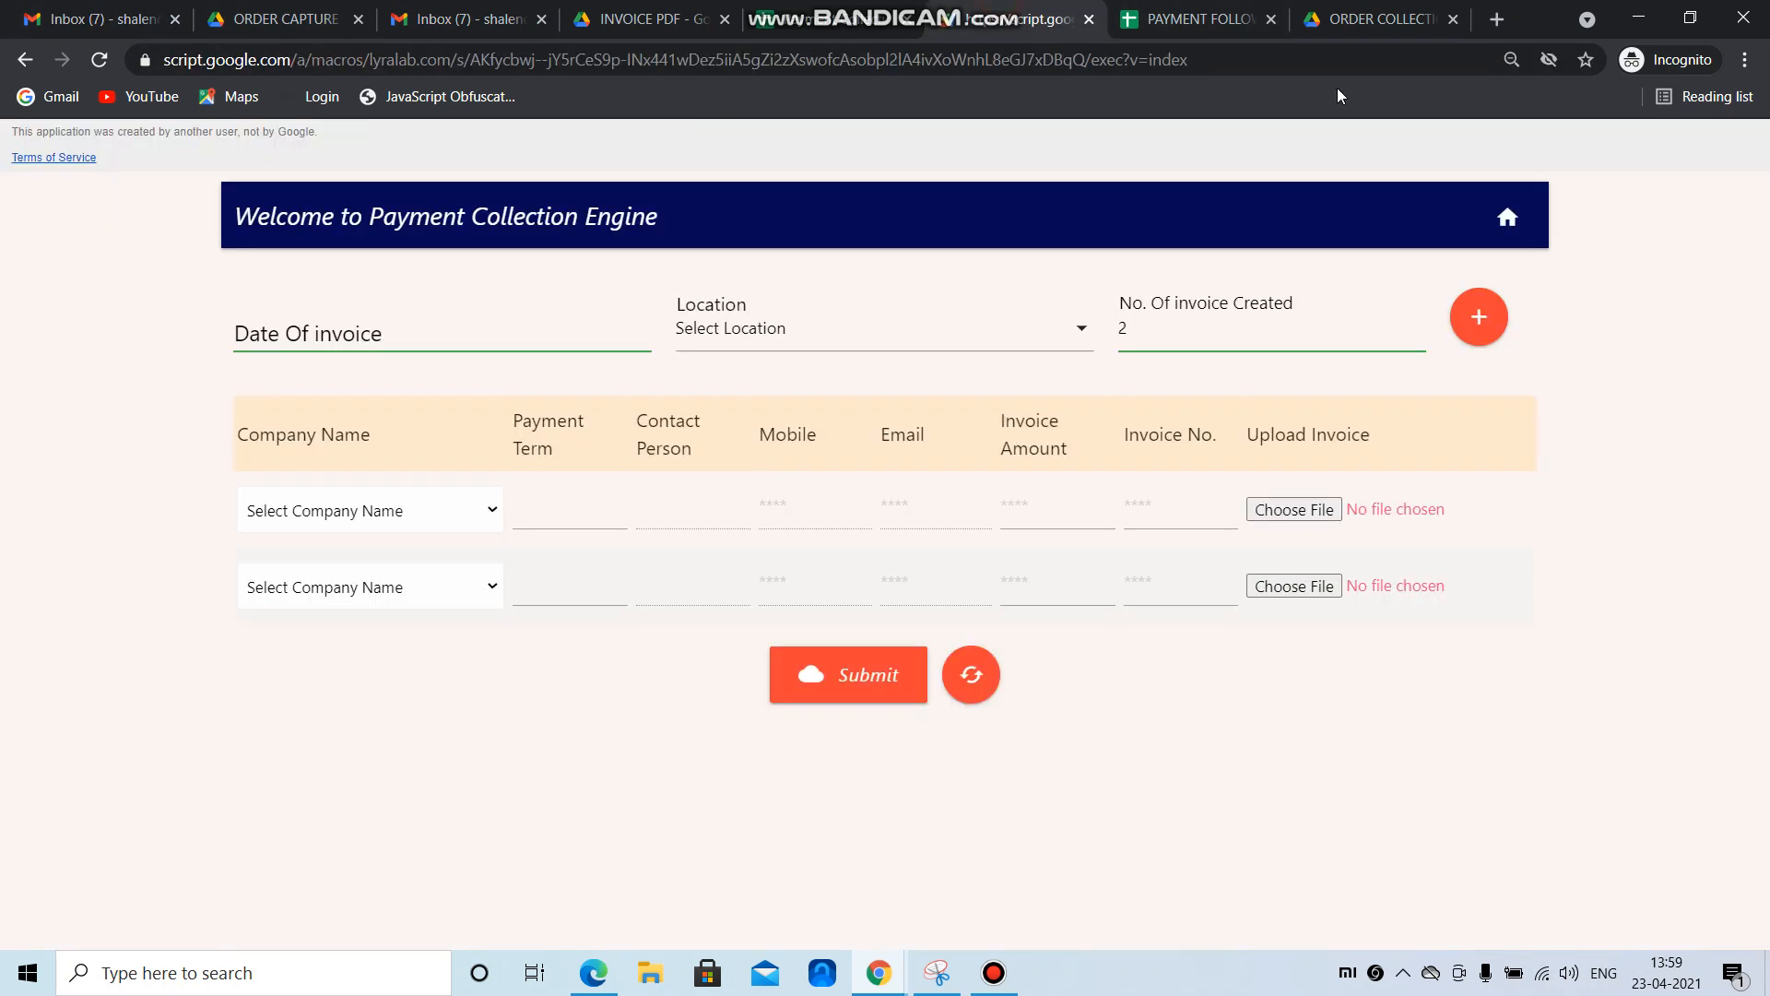
click(660, 18)
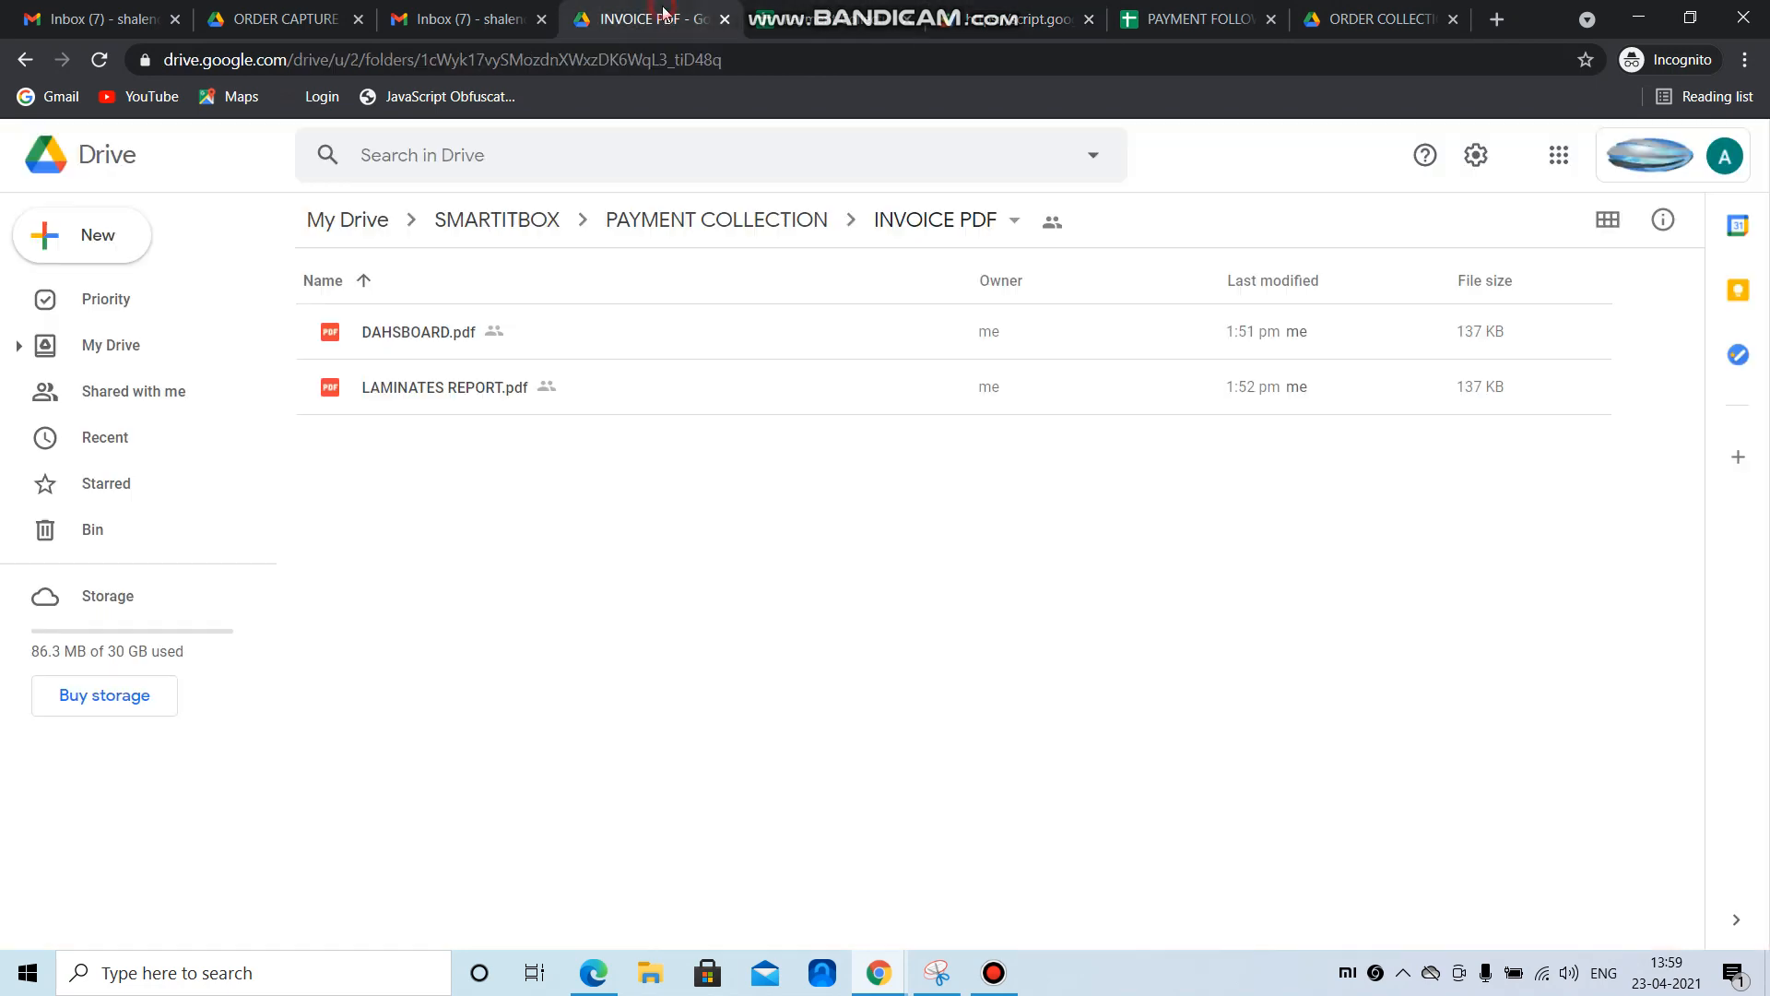
click(1543, 156)
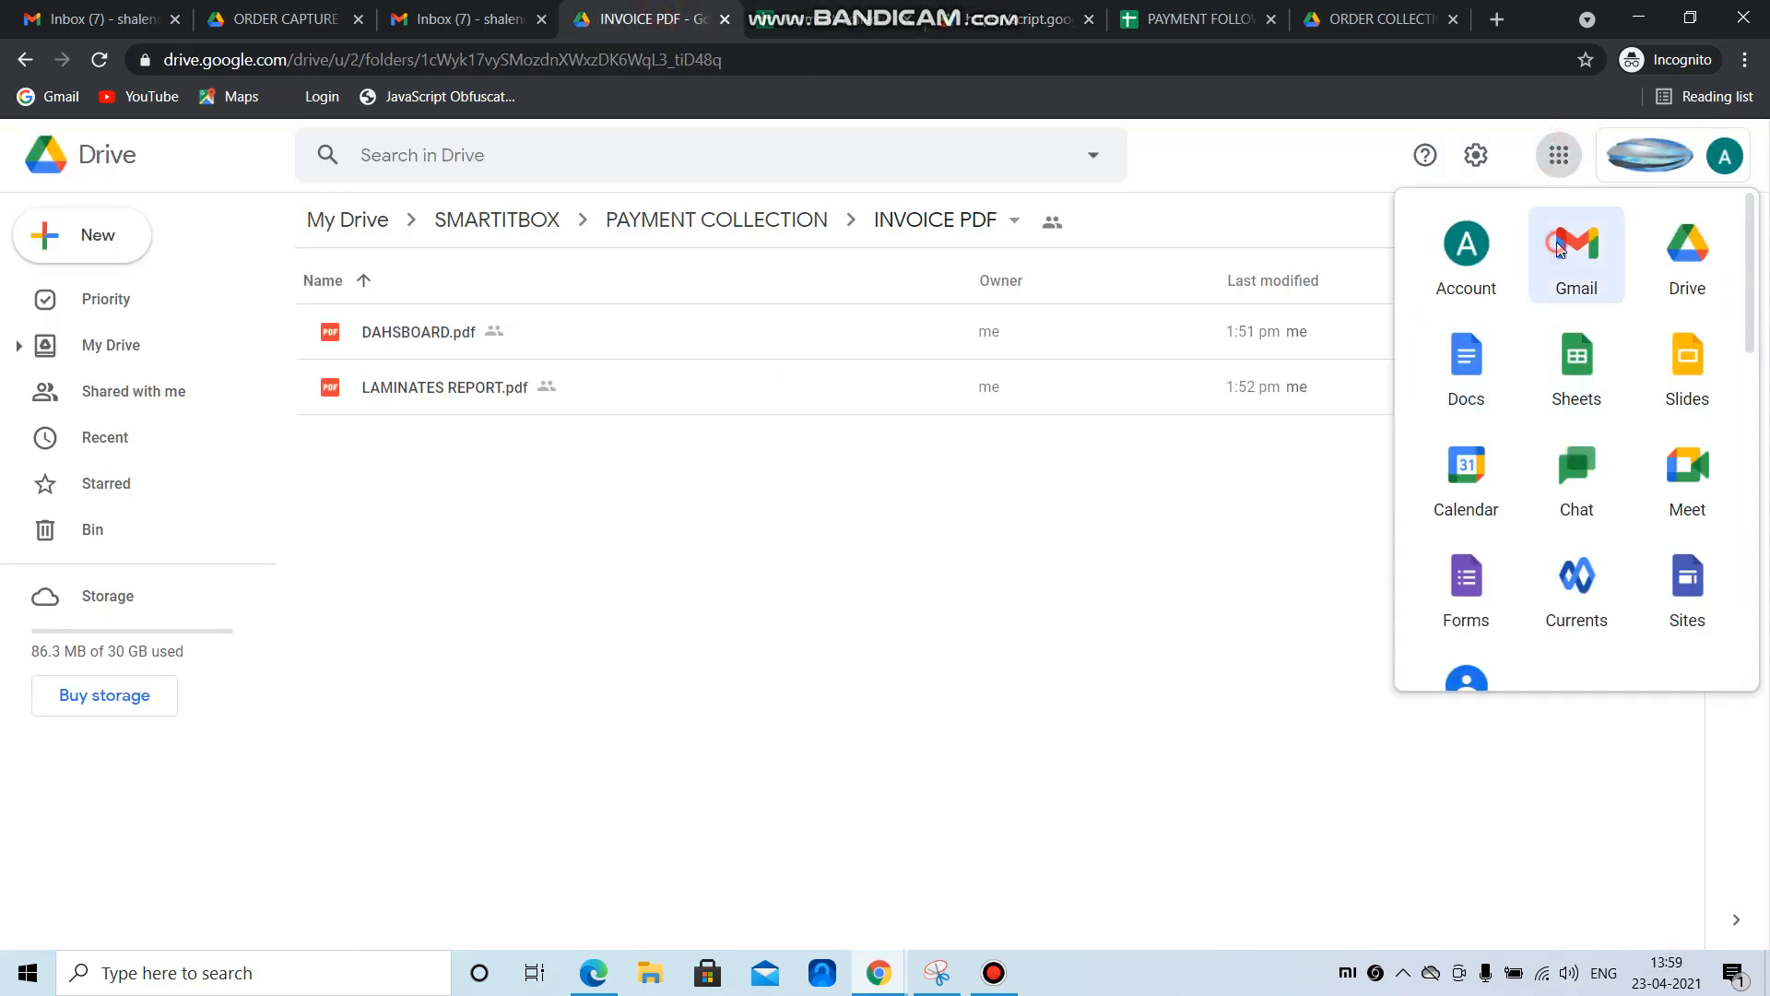